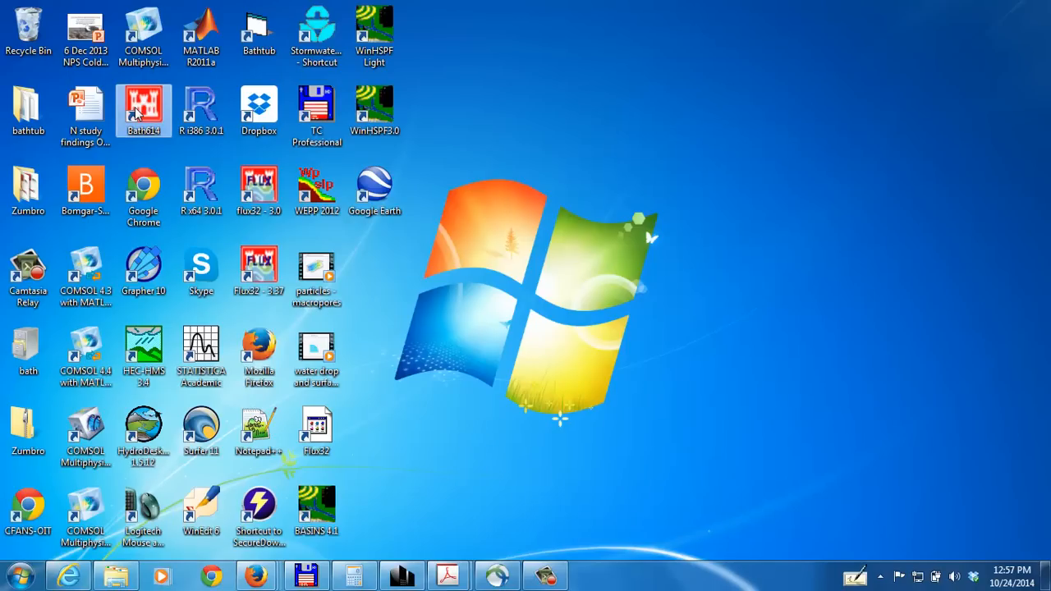
Step: Launch Bathtub 6.14 from the desktop and dismiss its program information window
double_click(136, 113)
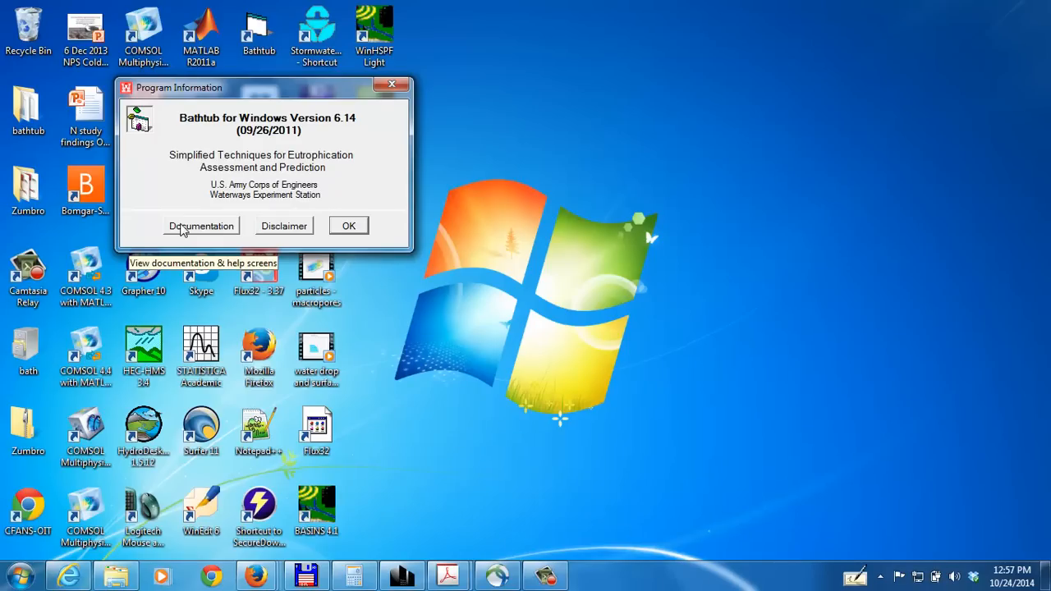
click(348, 227)
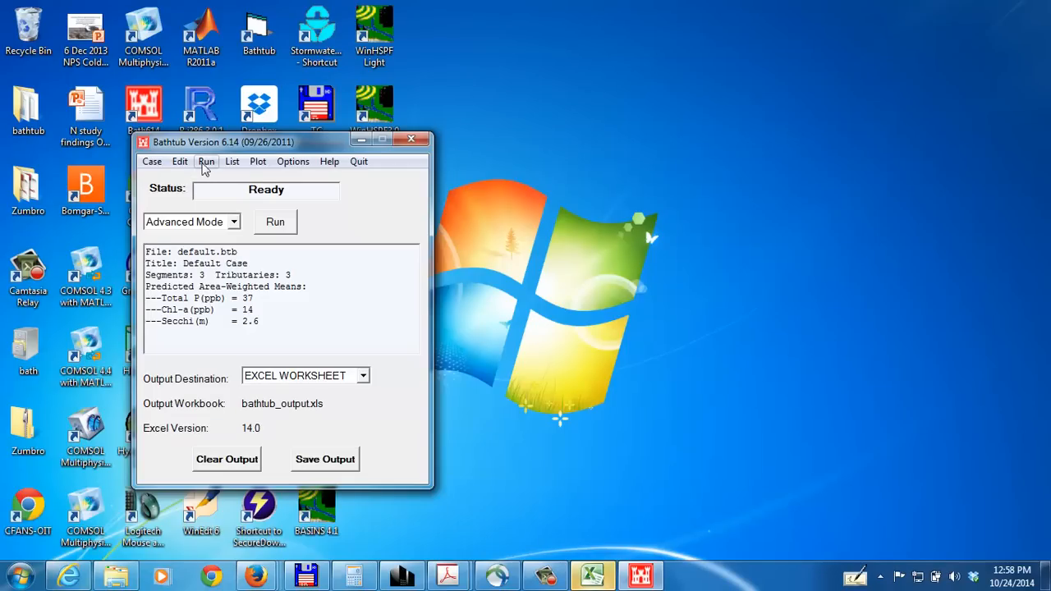
Step: Open the Bathtub help documentation, look through its search page and keyword index, and close it
click(329, 161)
click(353, 180)
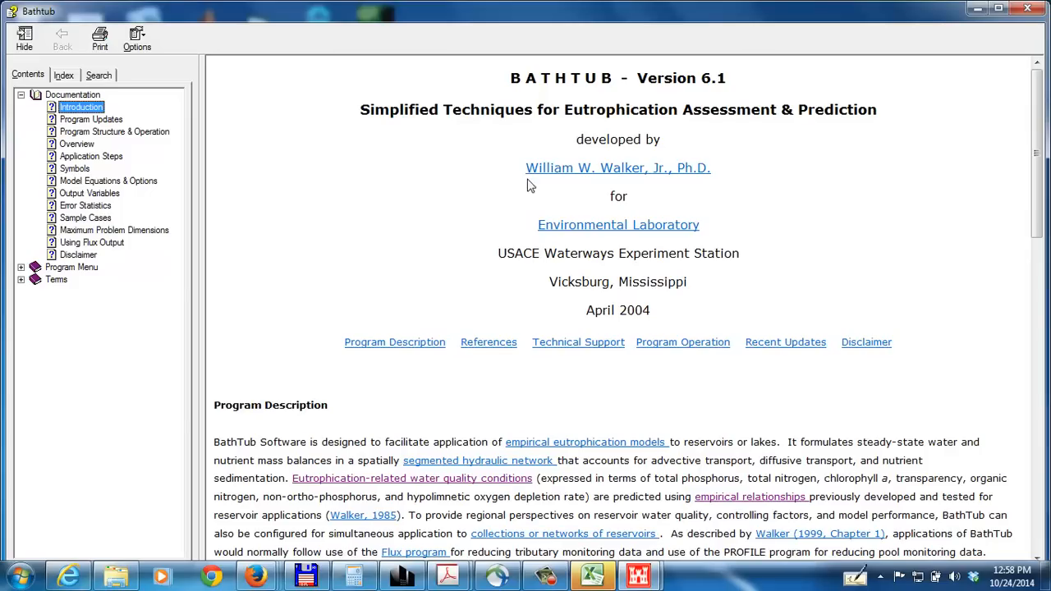
click(97, 76)
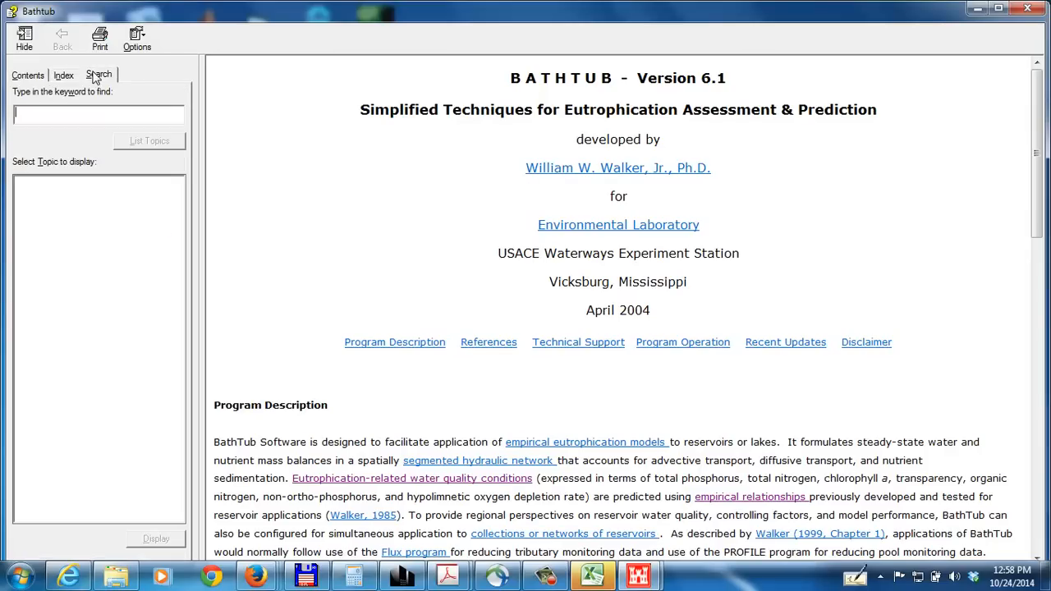
click(72, 76)
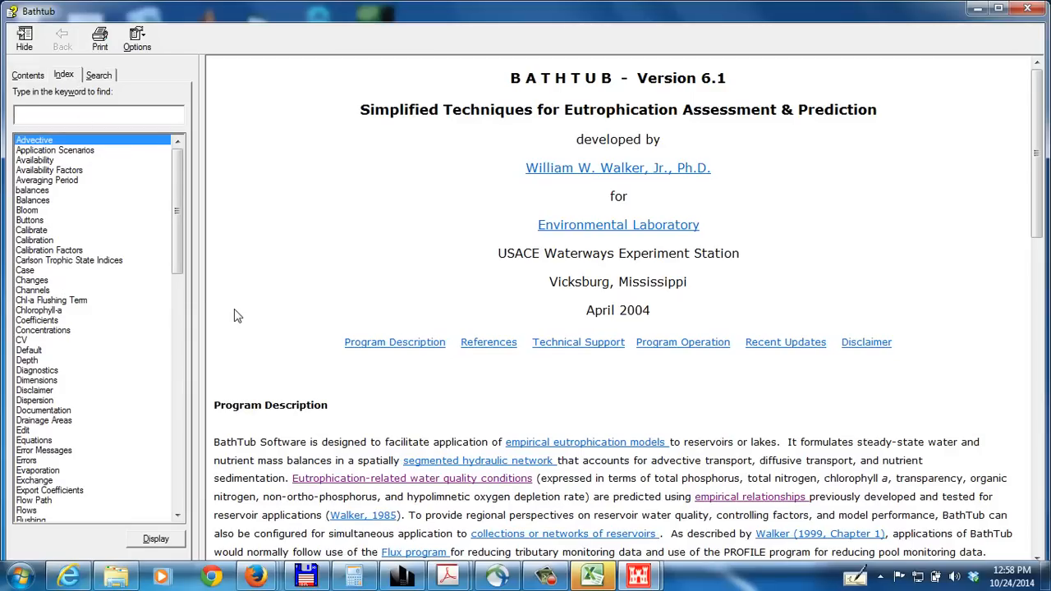
click(178, 479)
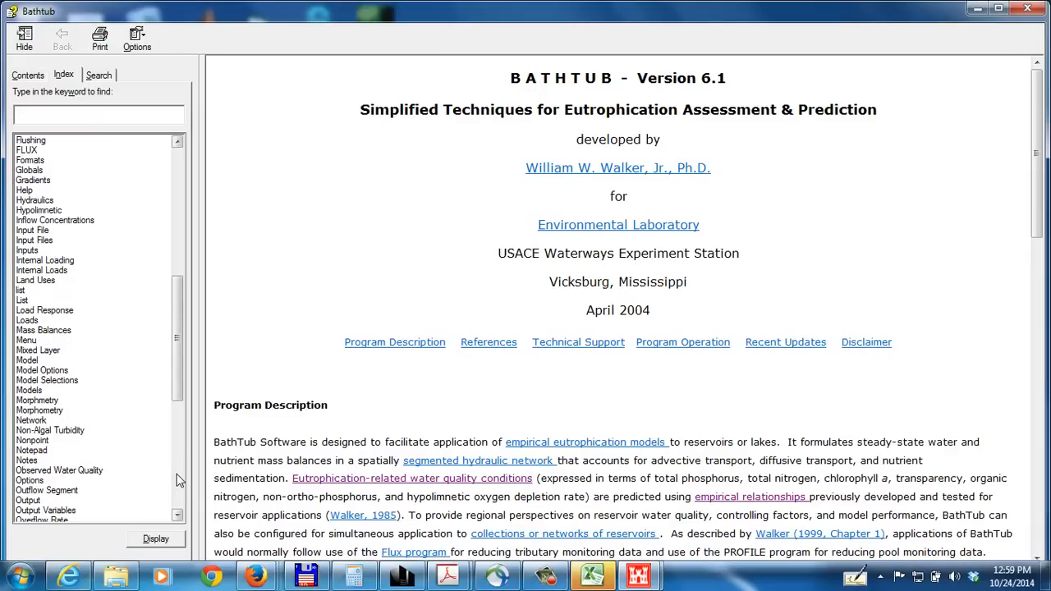
click(178, 479)
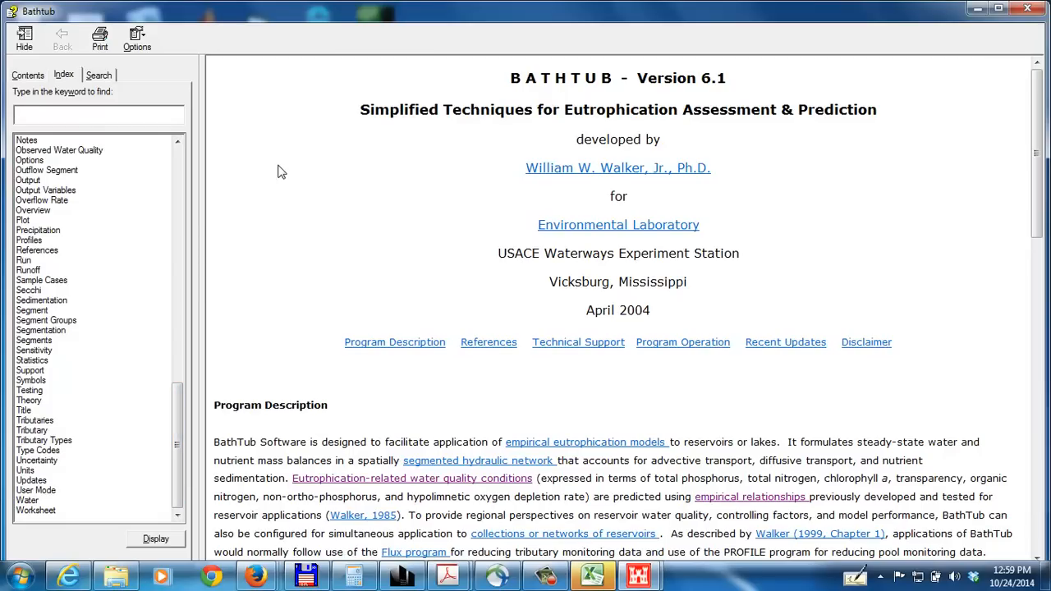
click(1033, 10)
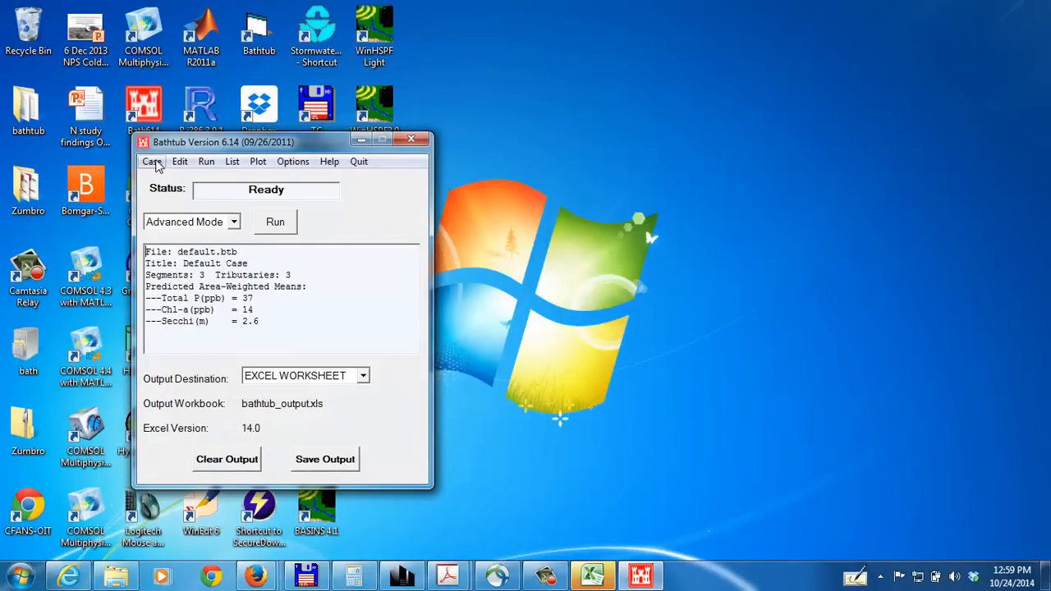
Step: Load the case file BBE4535-5535_hypothetical case_setup.btb from the assignment 4 folder
click(152, 162)
mouse_move(170, 184)
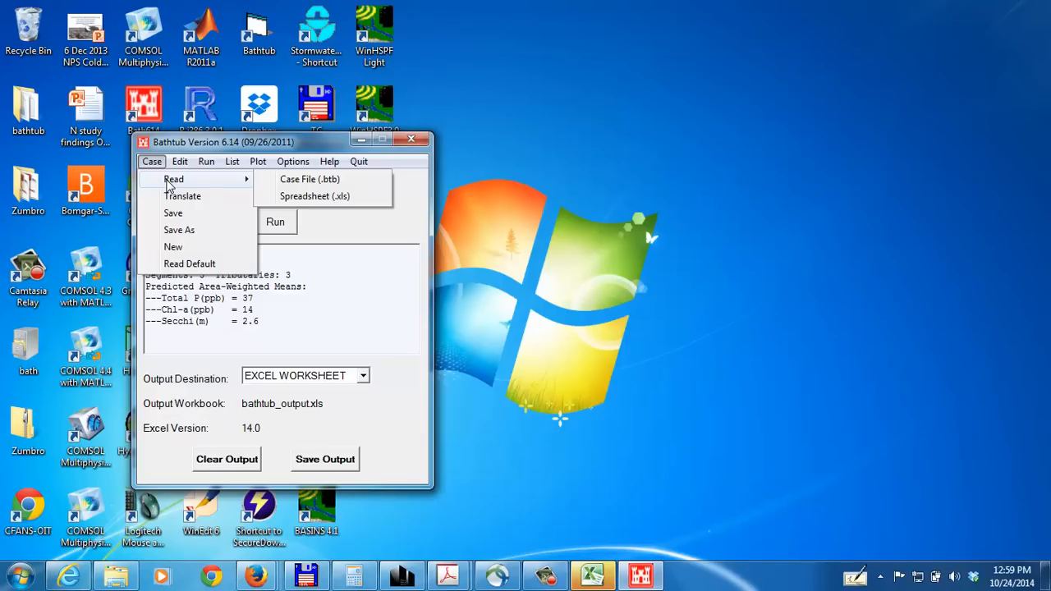
click(152, 161)
click(152, 162)
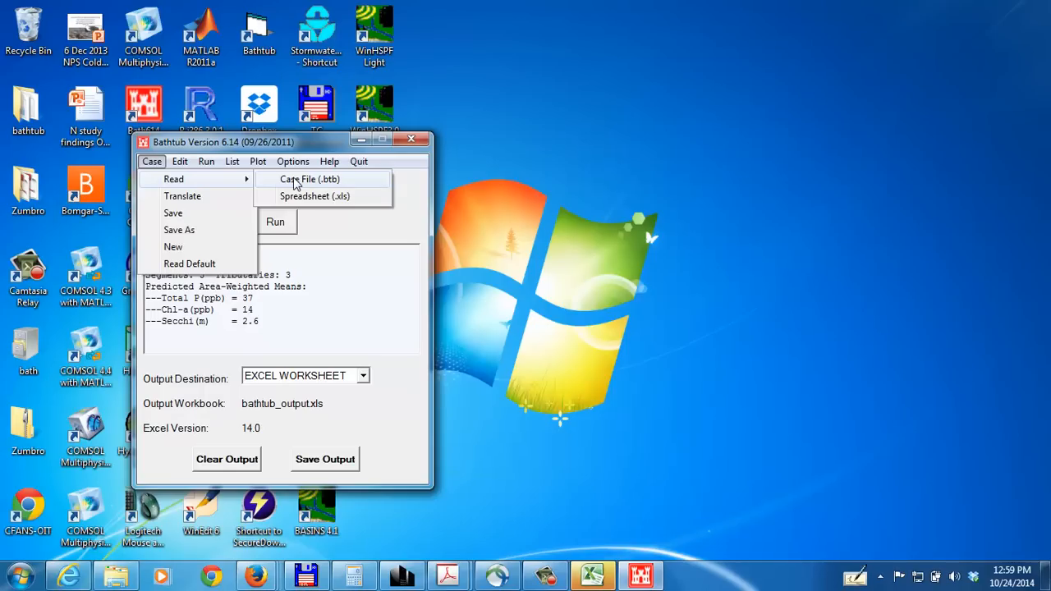
click(294, 181)
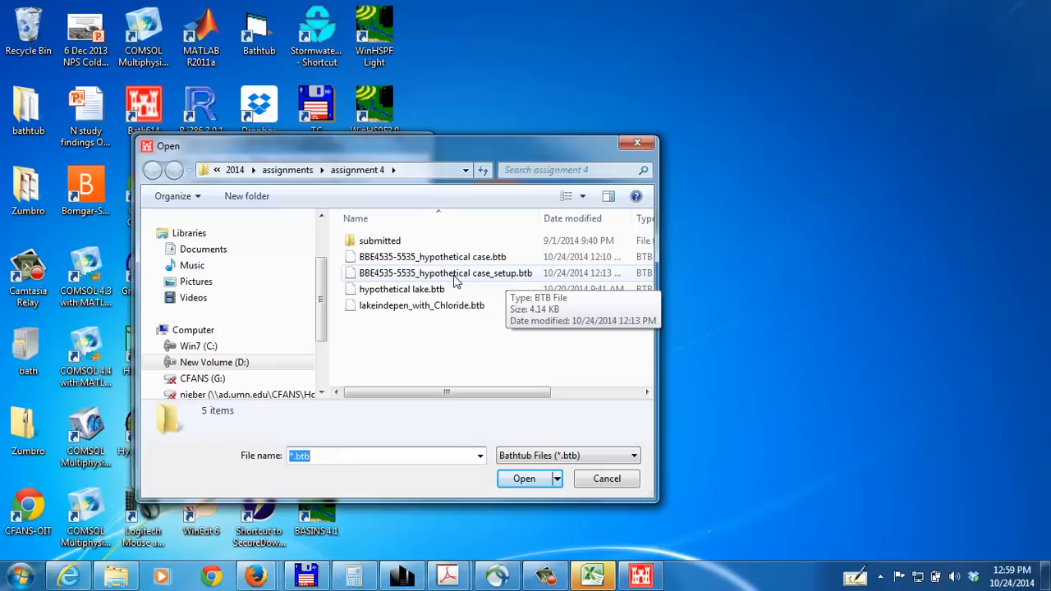
click(372, 279)
click(517, 482)
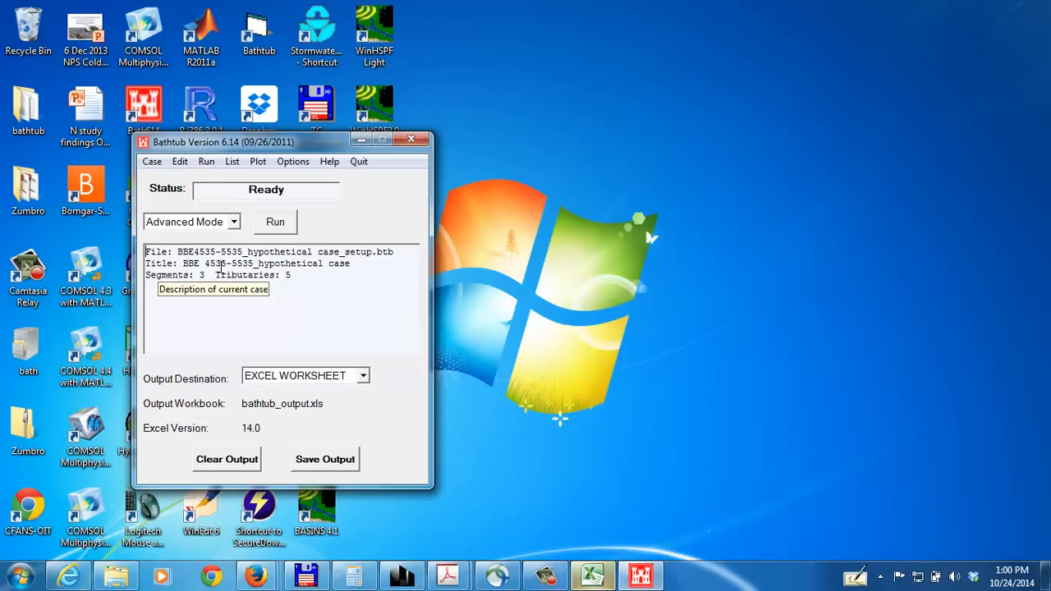
Step: In the model selections, check the conservative substance and longitudinal dispersion options and set the phosphorus calibration to 00 NONE
click(178, 162)
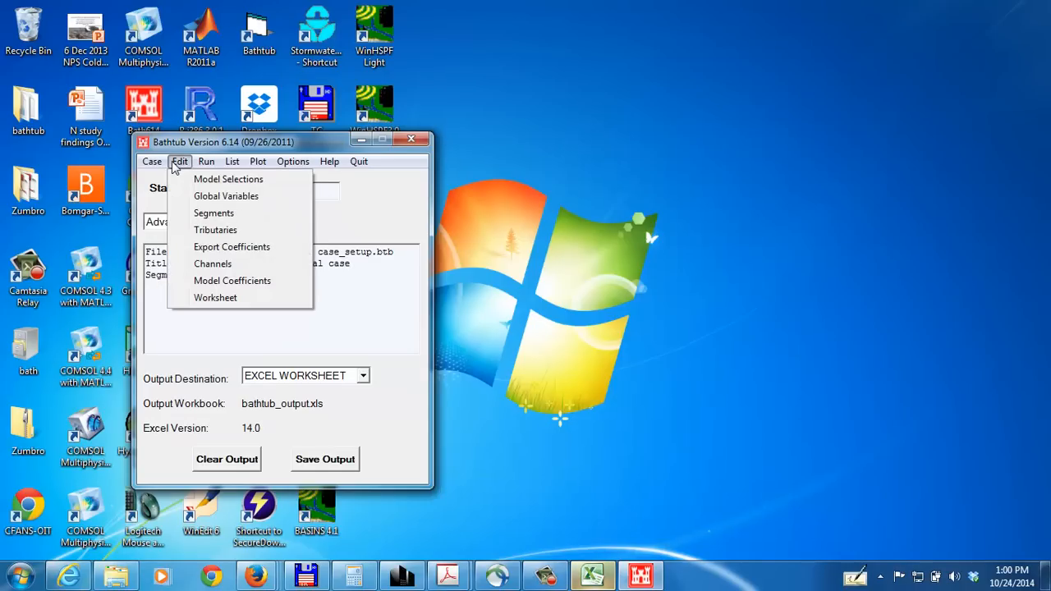
click(212, 180)
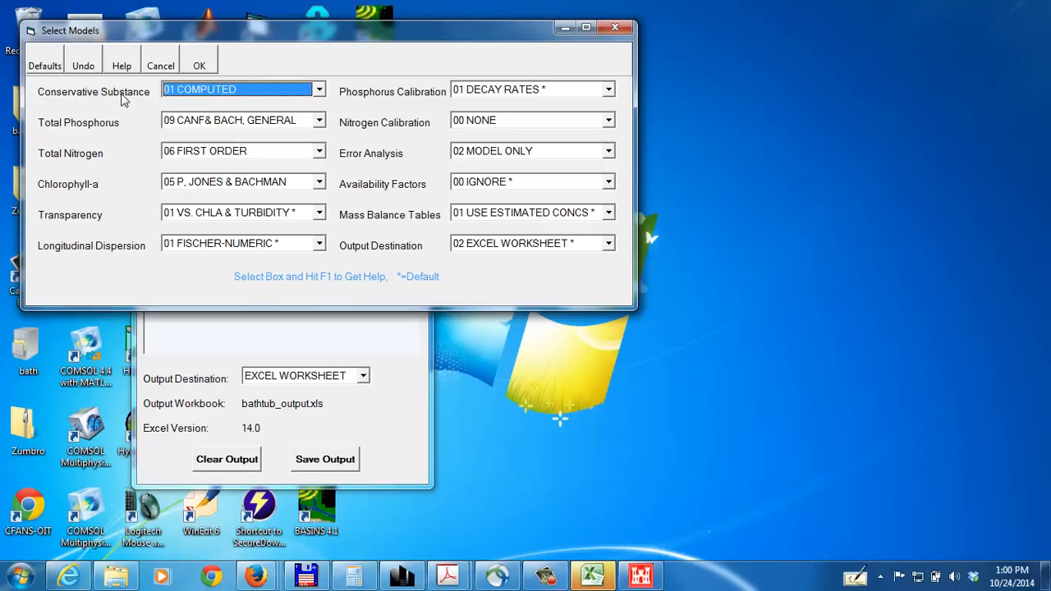
click(198, 93)
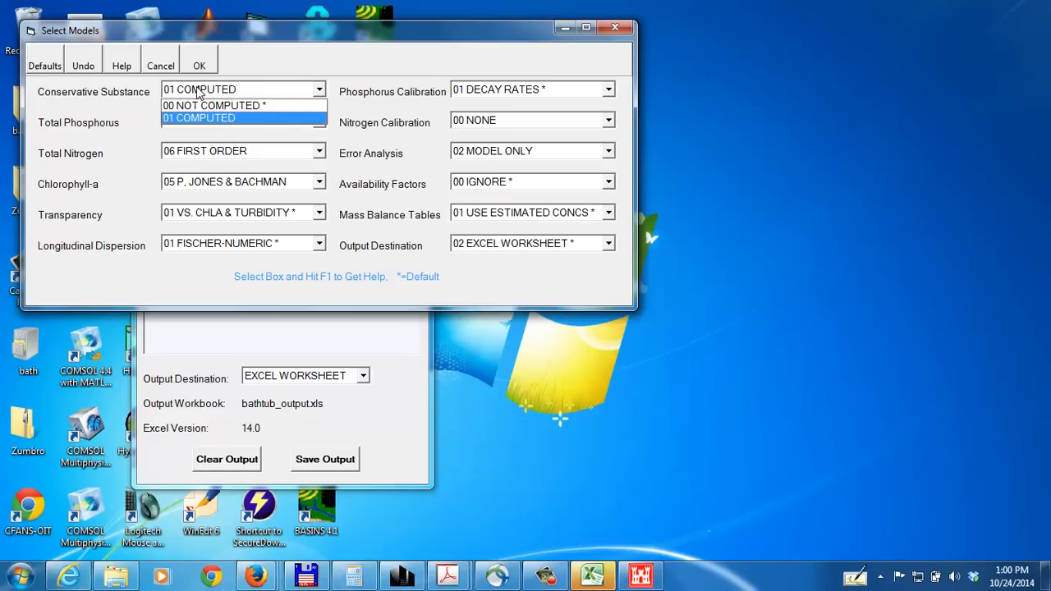
click(198, 93)
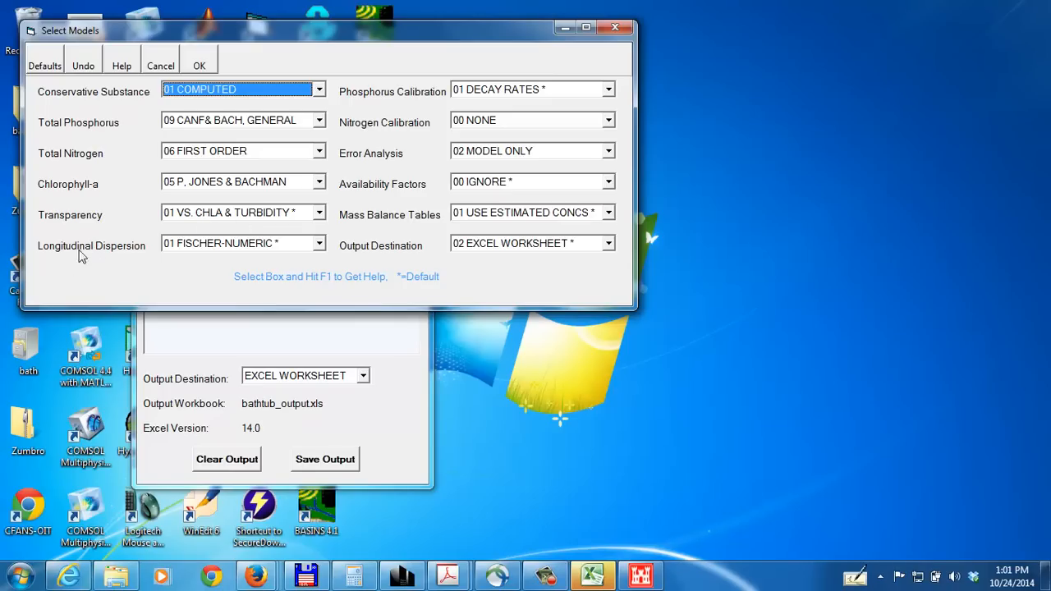
click(187, 246)
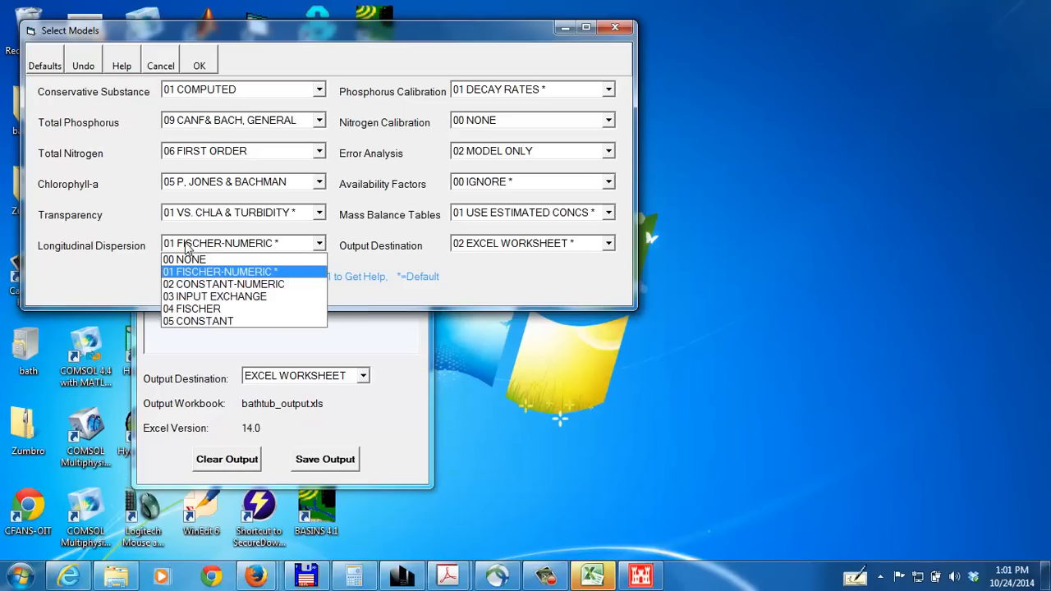
click(188, 248)
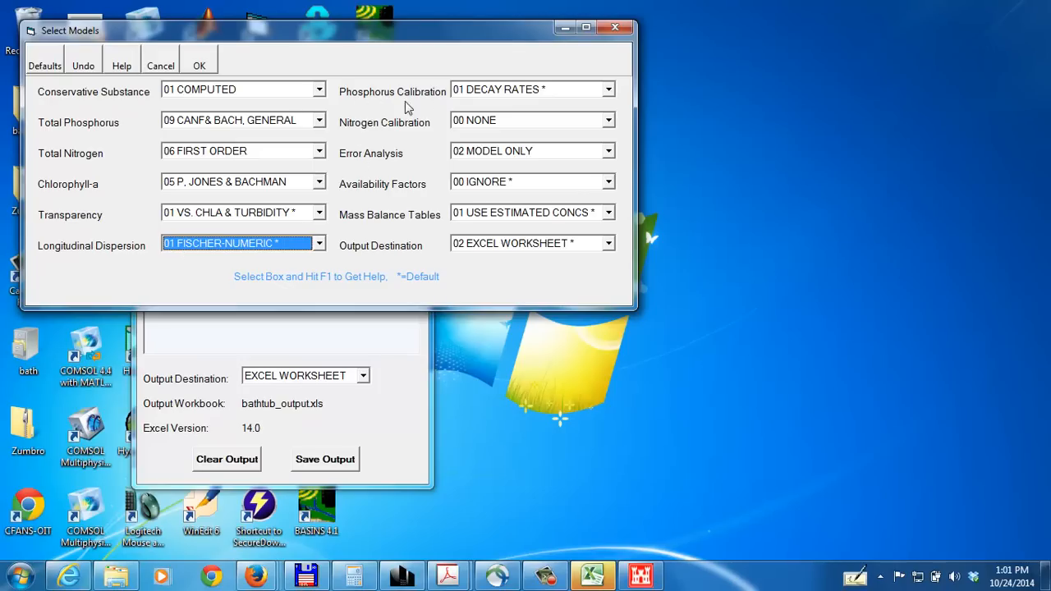
click(608, 90)
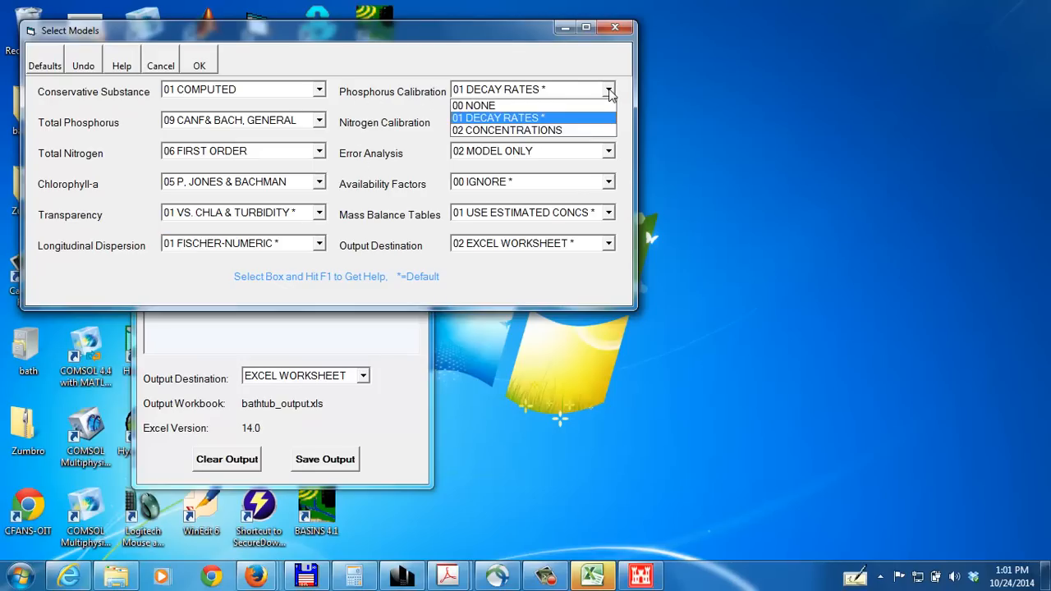
click(480, 106)
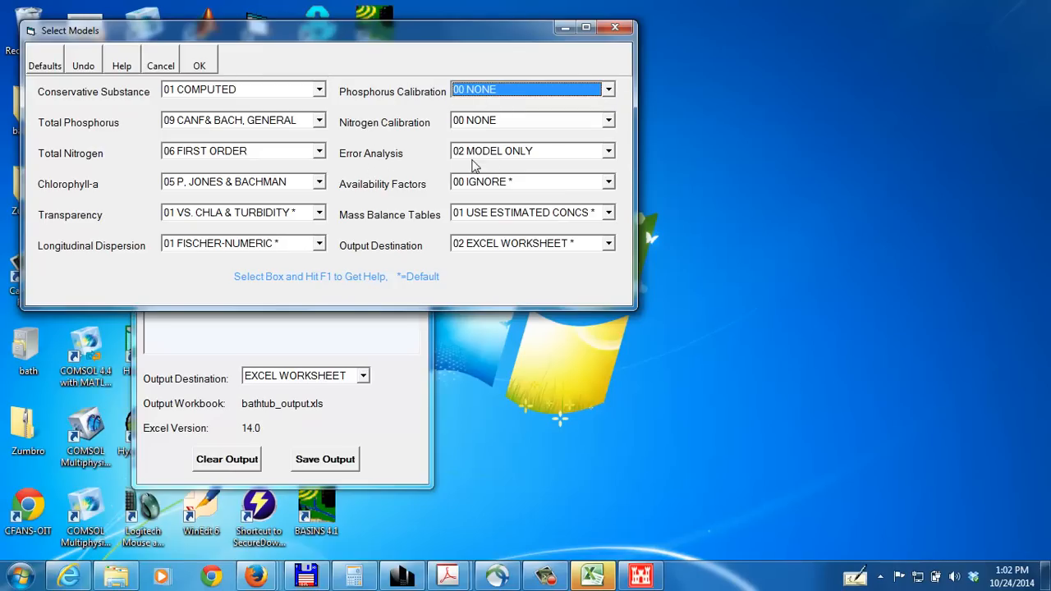
Step: Review the available options for error analysis, mass balance tables and output destination without changing them
click(609, 153)
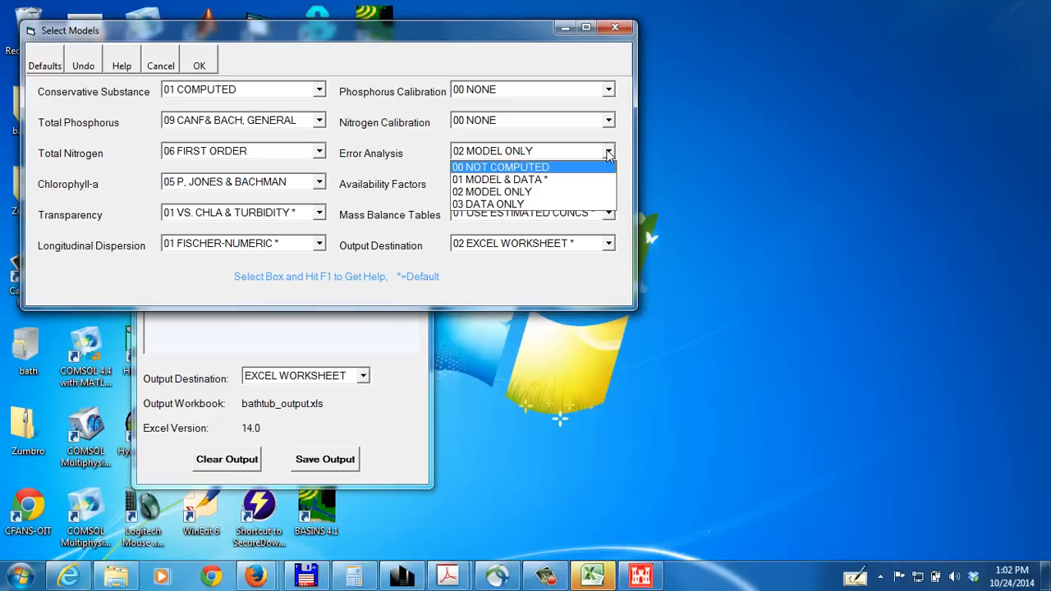
click(609, 155)
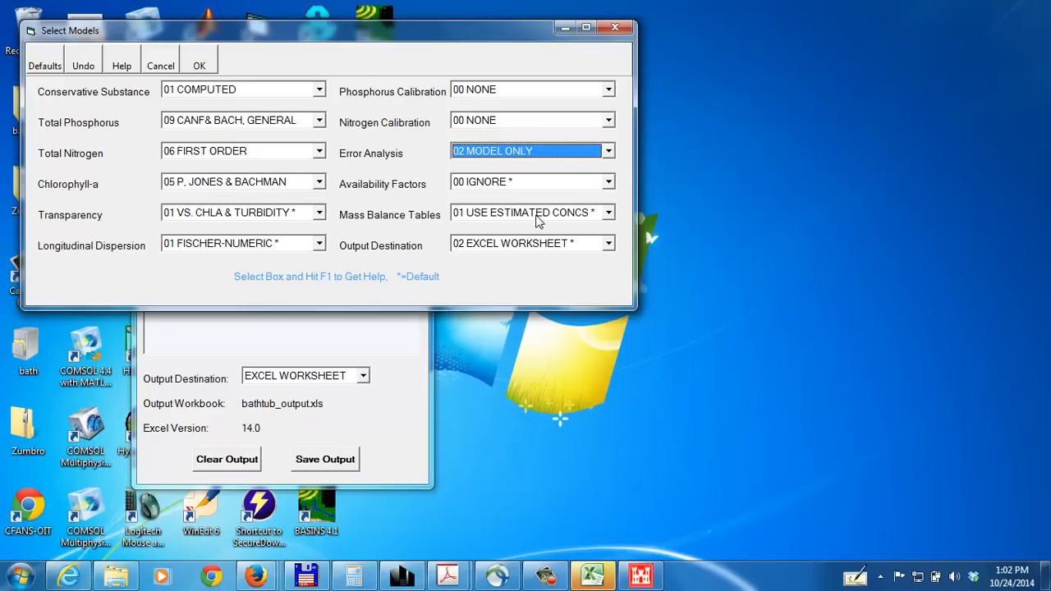
click(609, 214)
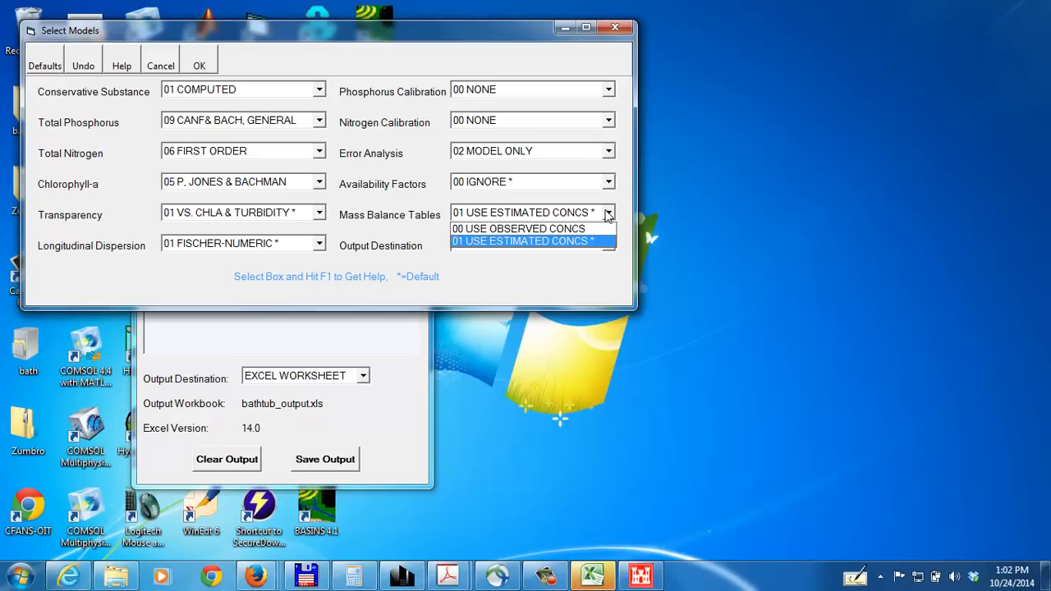
click(608, 214)
click(608, 213)
click(608, 213)
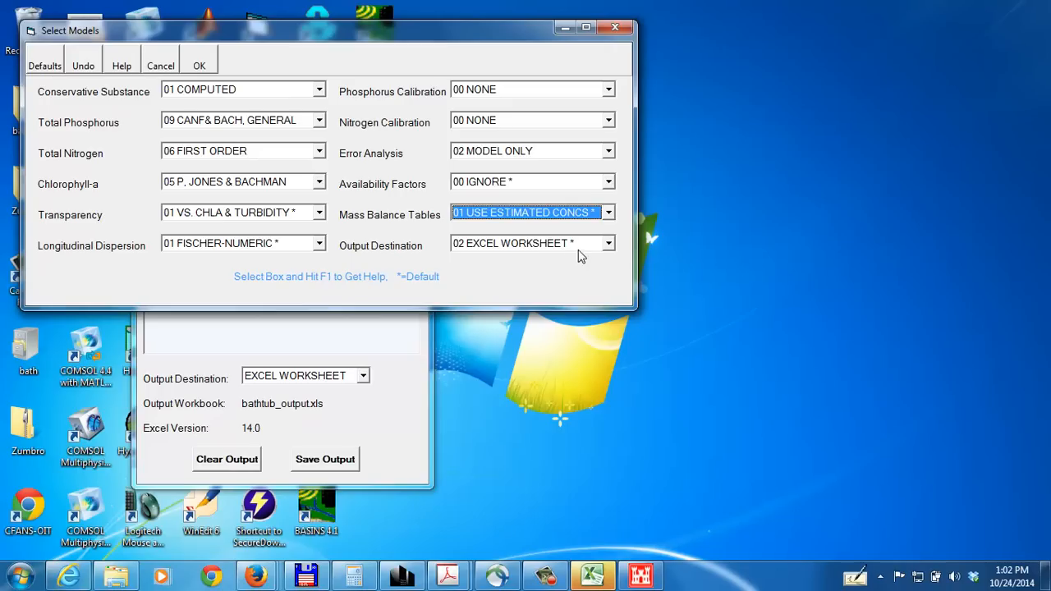
click(608, 243)
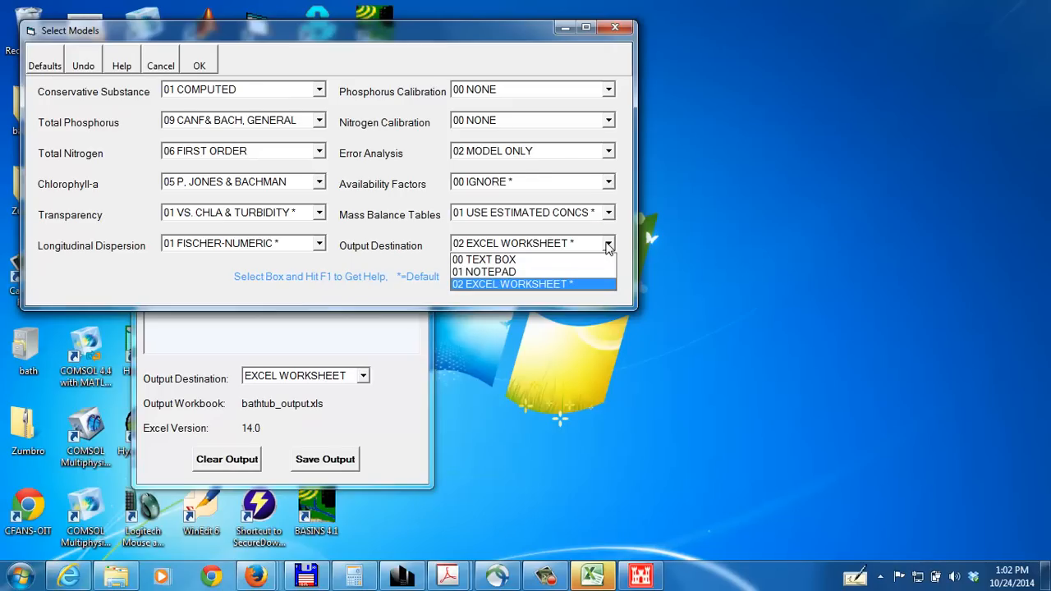
click(608, 245)
click(608, 245)
click(390, 290)
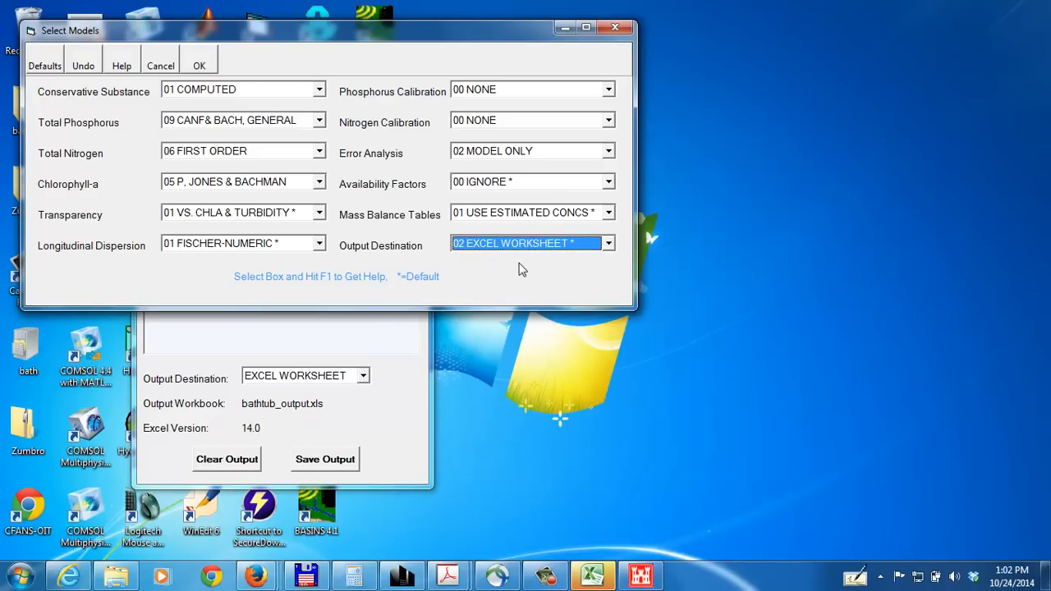
Step: Accept the model selections and save the case file
click(203, 67)
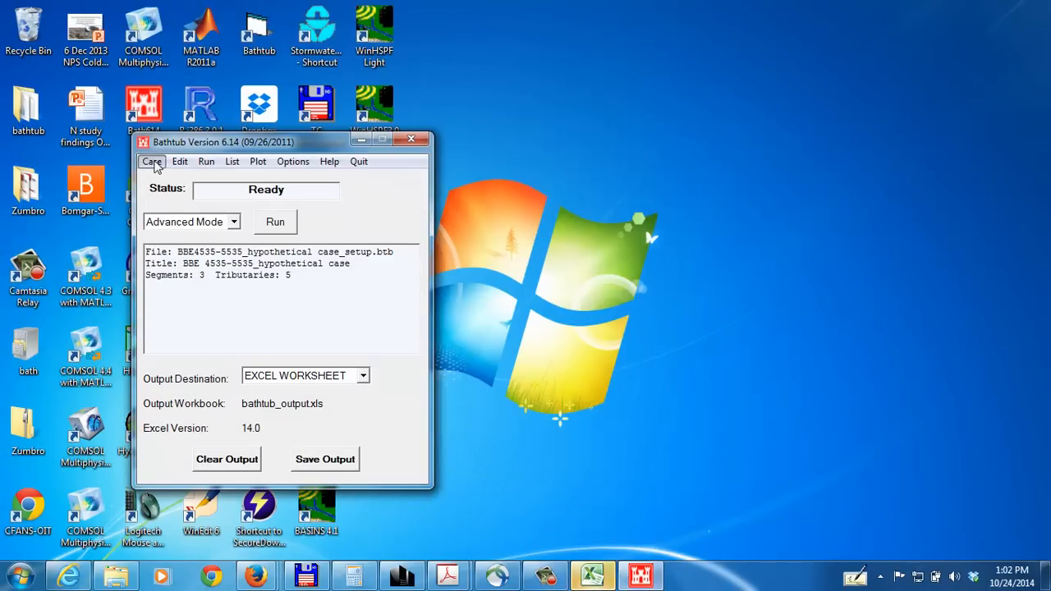
click(152, 162)
click(173, 214)
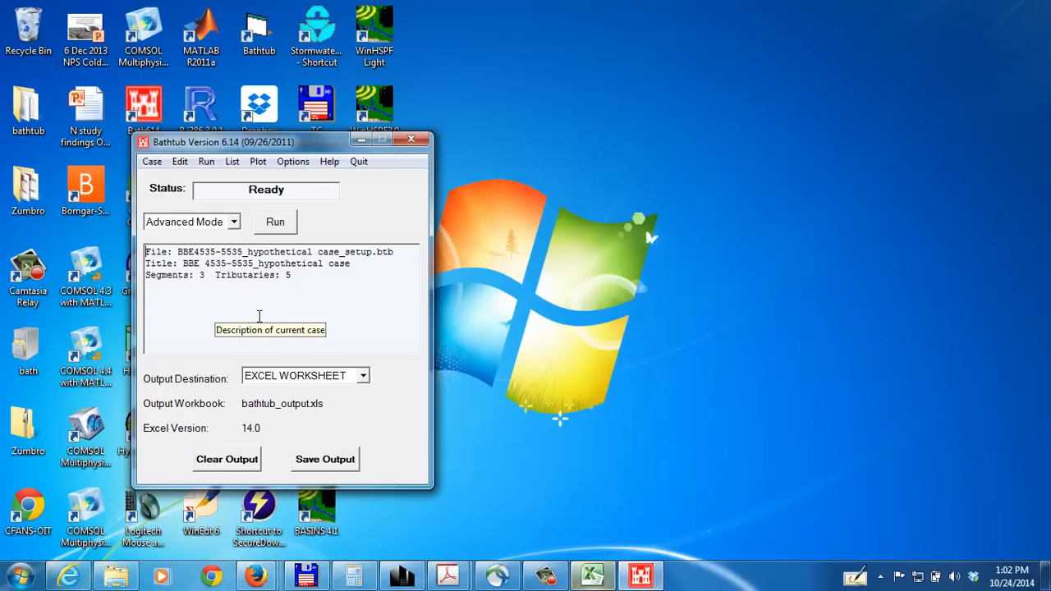
Step: Open the global variables, review the averaging period, water balance and atmospheric load inputs, and accept them as they are
click(178, 163)
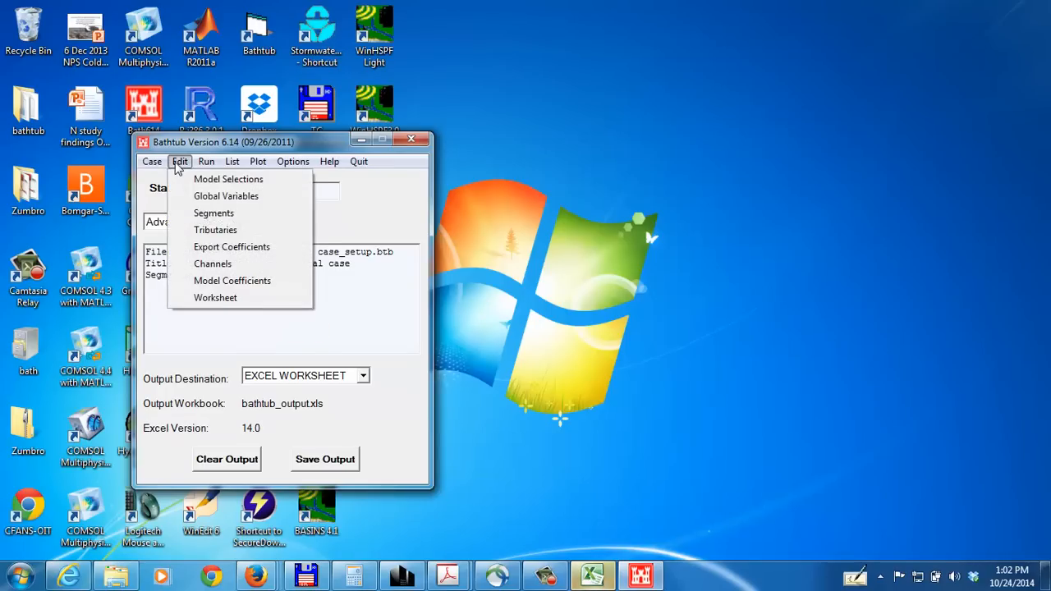
click(207, 197)
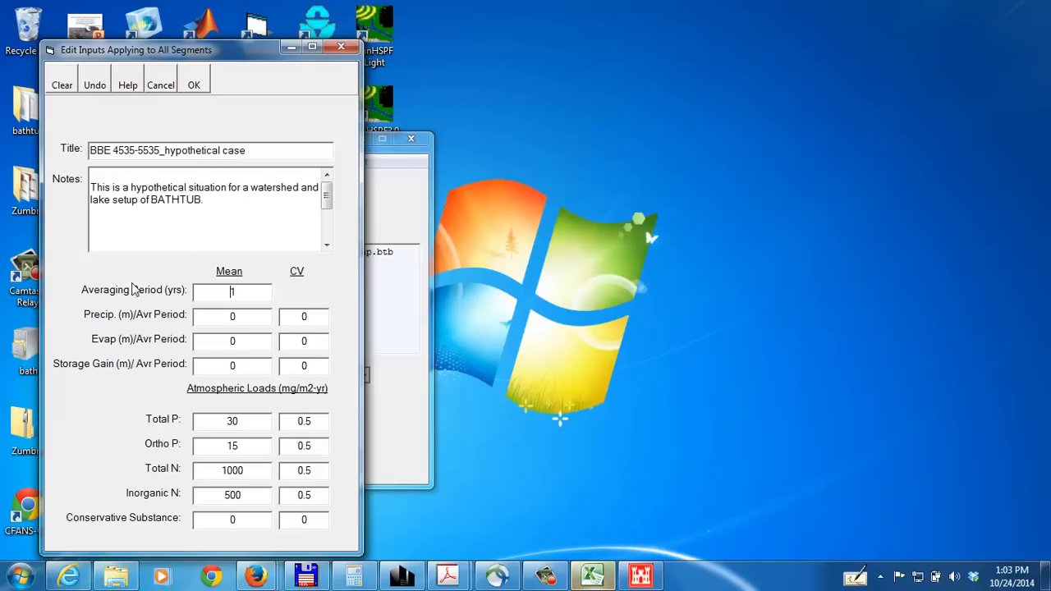
click(246, 294)
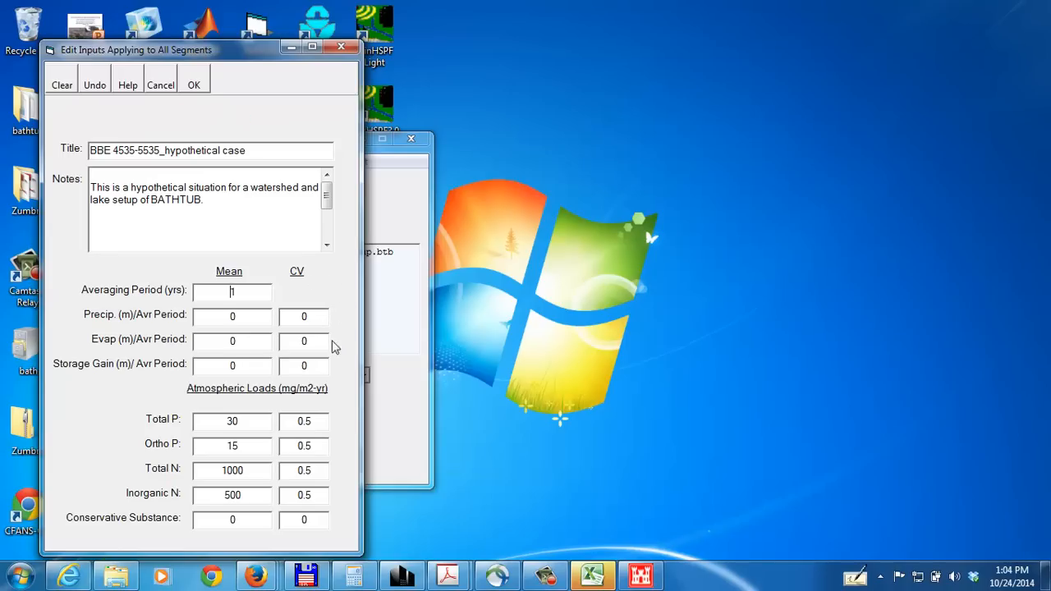
click(195, 85)
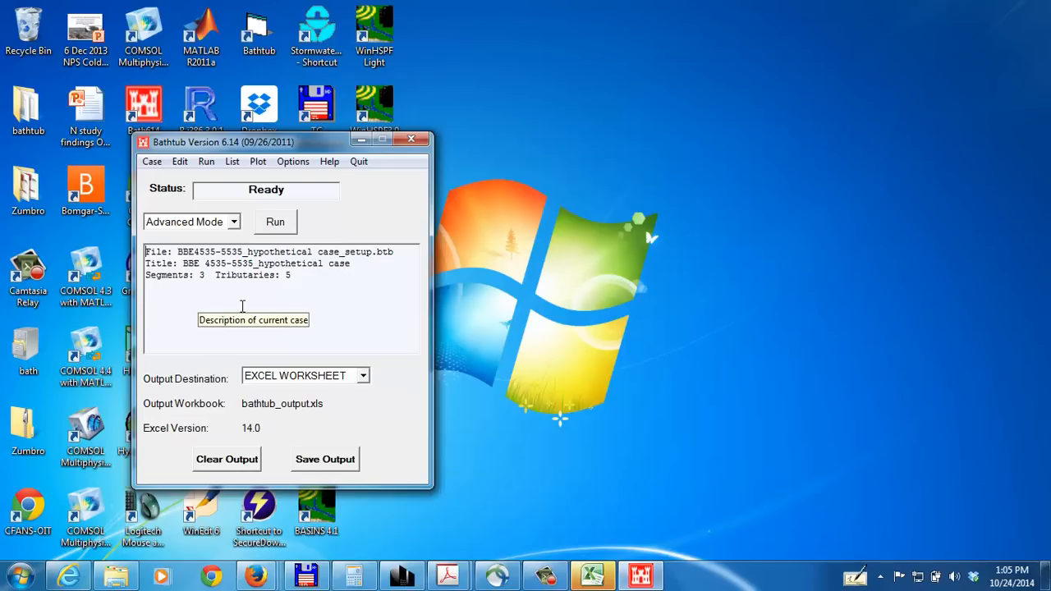
Step: Open the segment data, check the list of segments and bring up the morphometry inputs of Segname 1
click(180, 162)
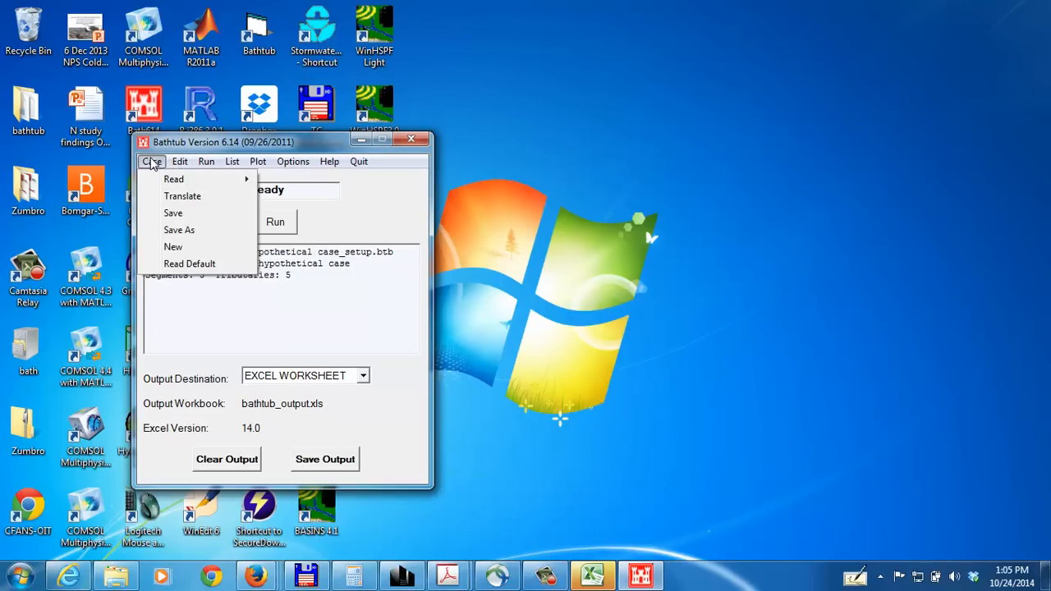
click(200, 218)
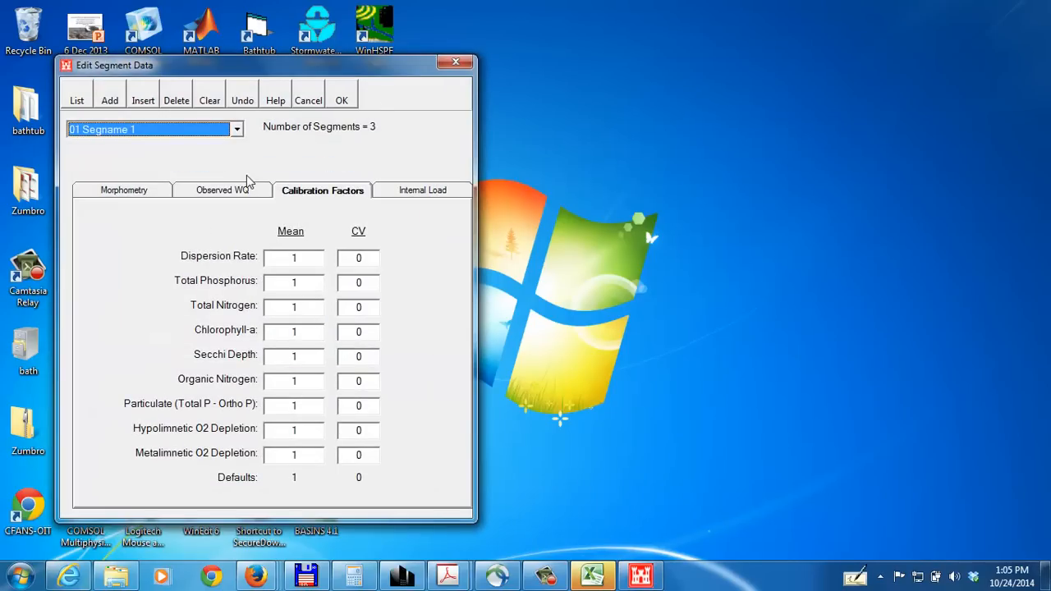
click(238, 131)
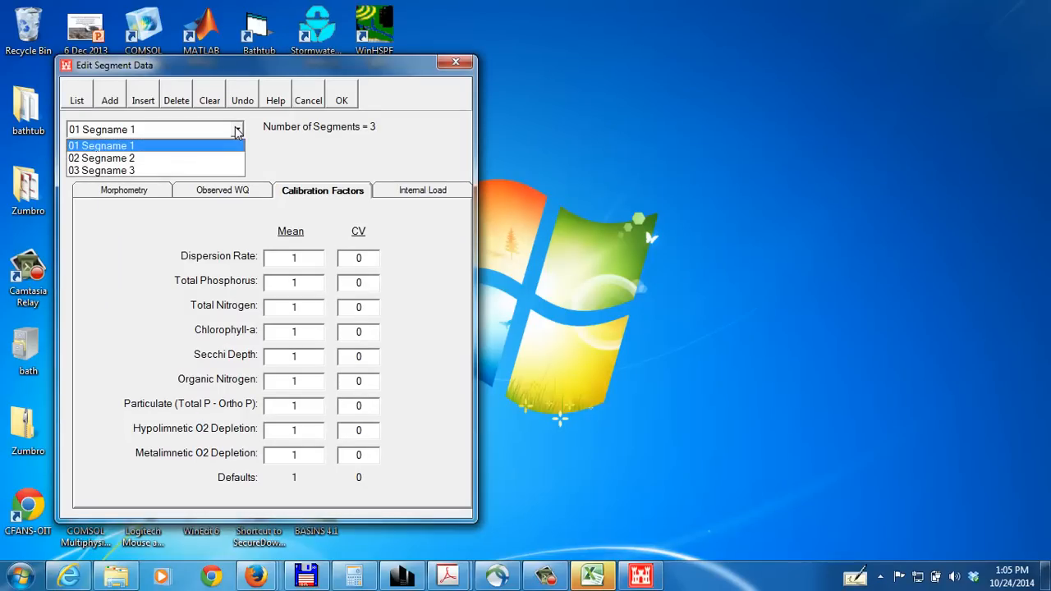
click(237, 131)
click(237, 131)
click(149, 148)
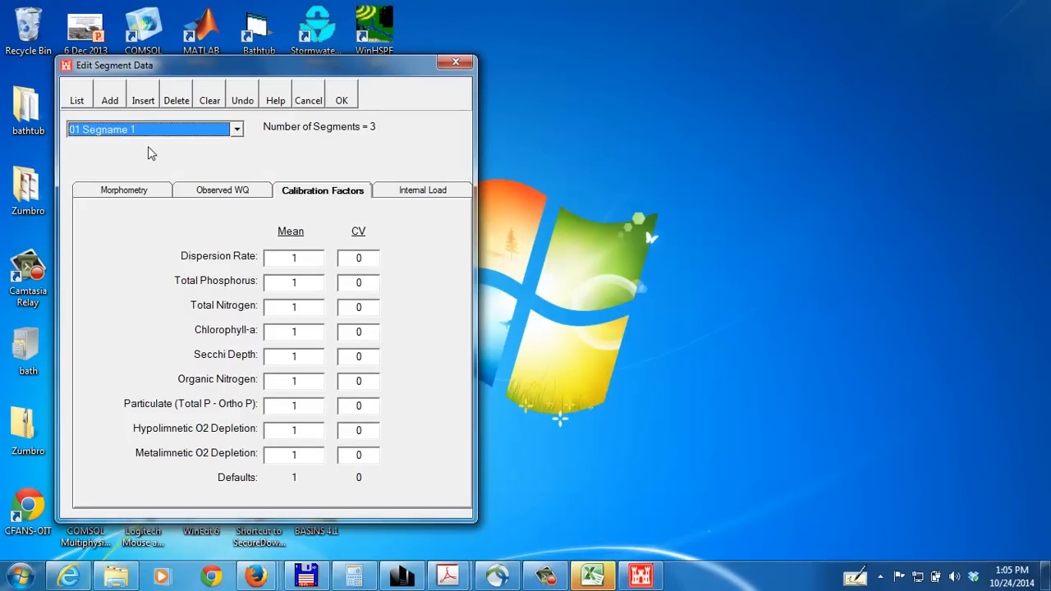
click(144, 192)
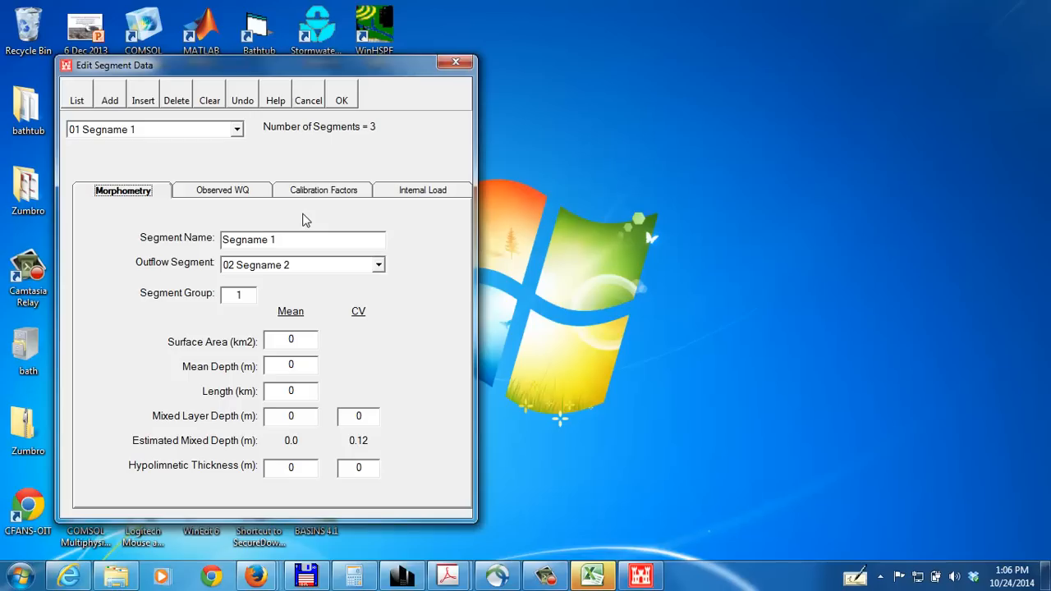
Step: Try to switch from Segname 1 to Segname 3 and to Segname 2 without entering any morphometry values
click(237, 130)
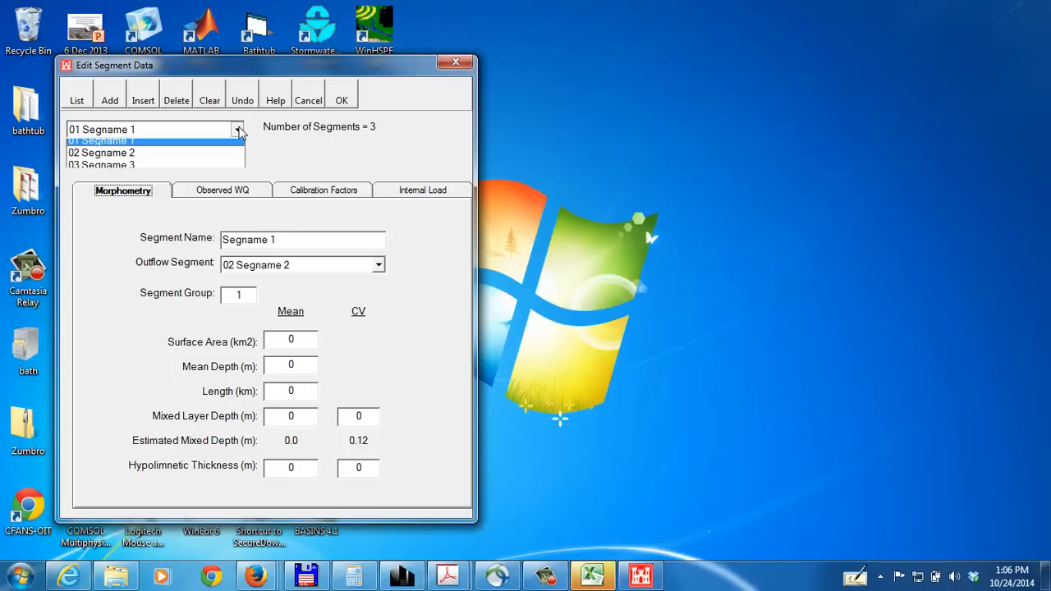
click(188, 170)
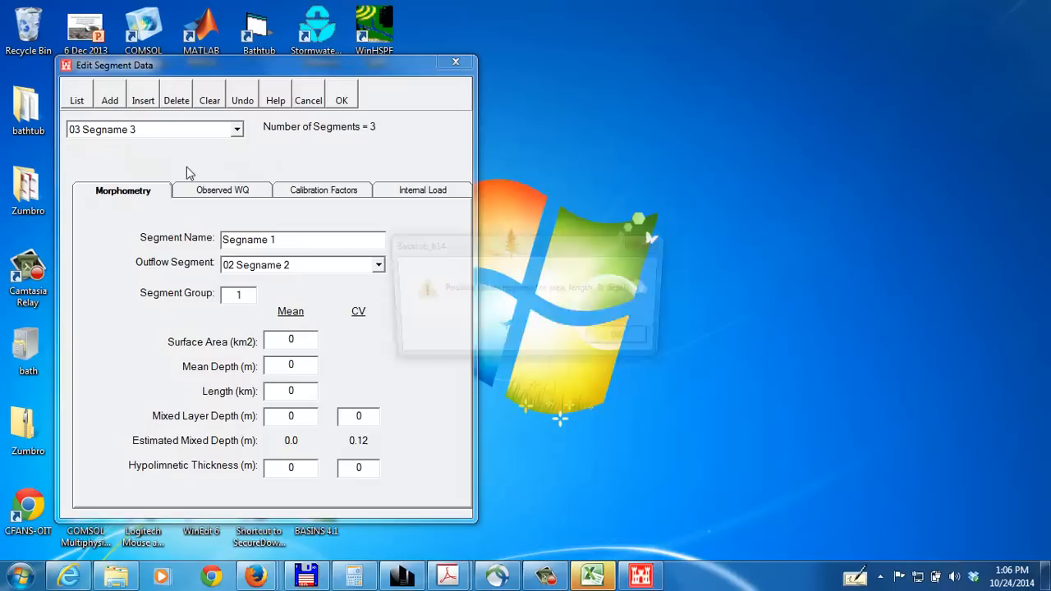
click(628, 341)
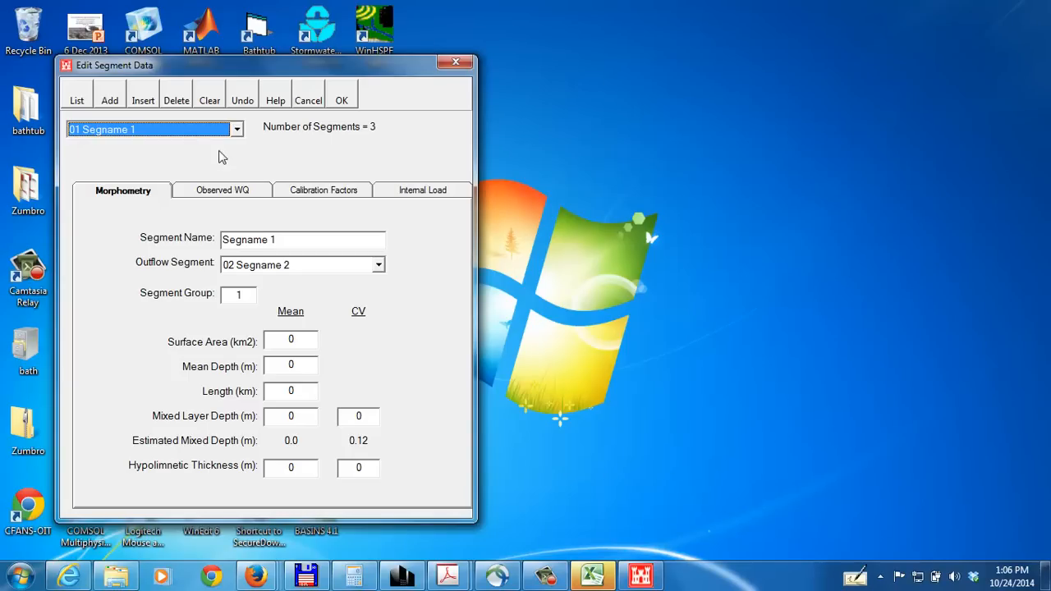
click(237, 130)
click(148, 158)
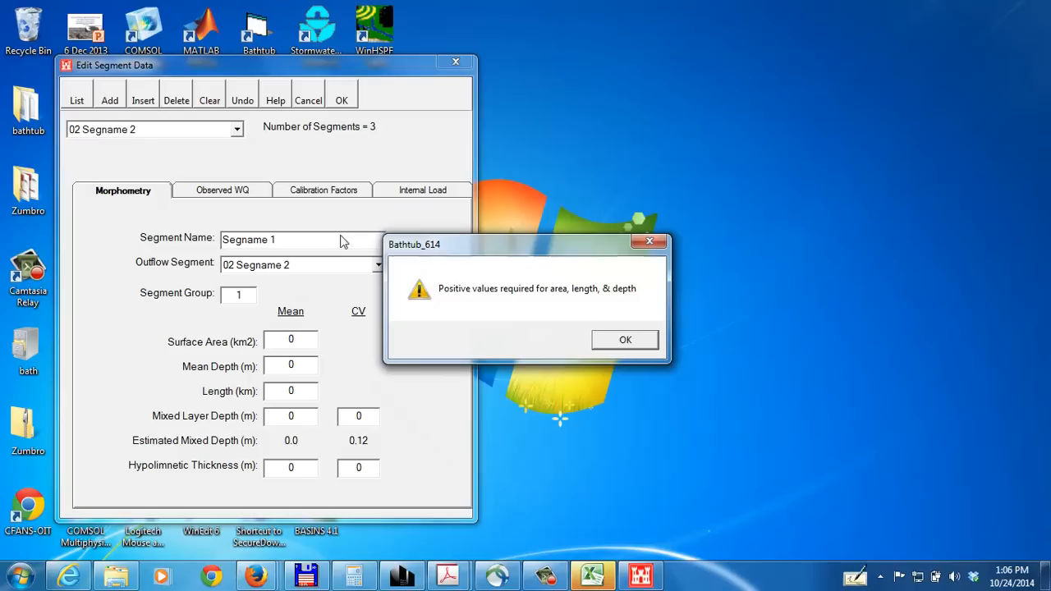
click(625, 342)
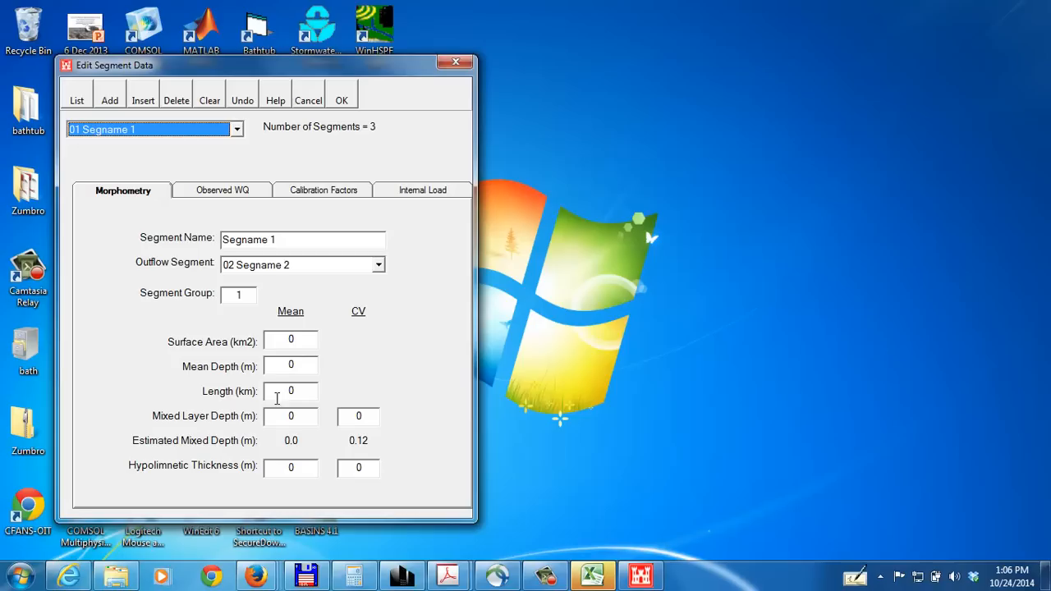
Step: Set Segname 1's surface area to 5 km2, mean depth to 4 m and length to 1 km
click(305, 341)
key(BackSpace)
text(5)
key(Tab)
key(BackSpace)
text(4)
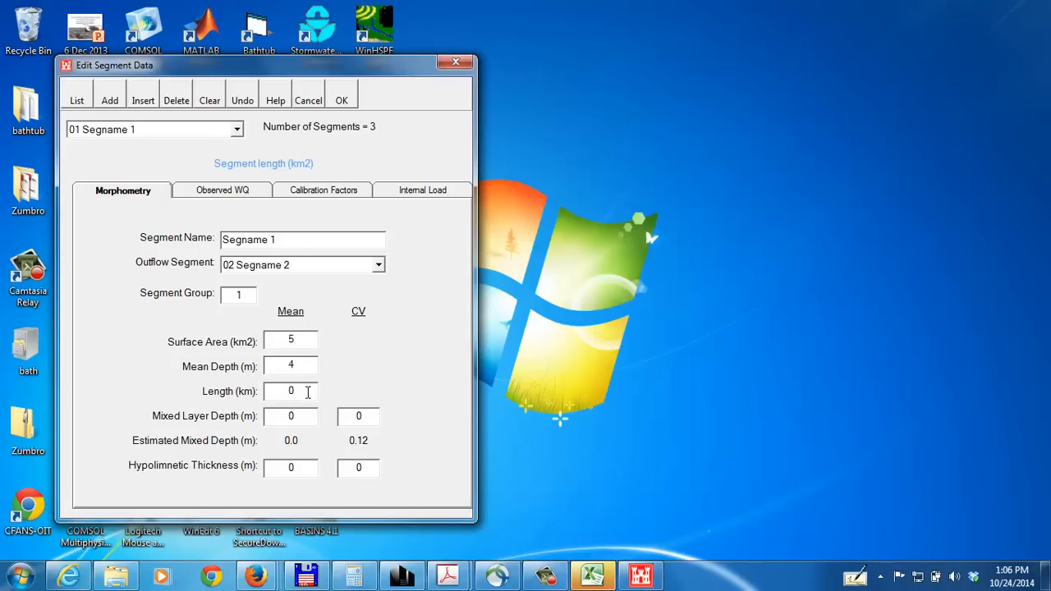
key(BackSpace)
text(1)
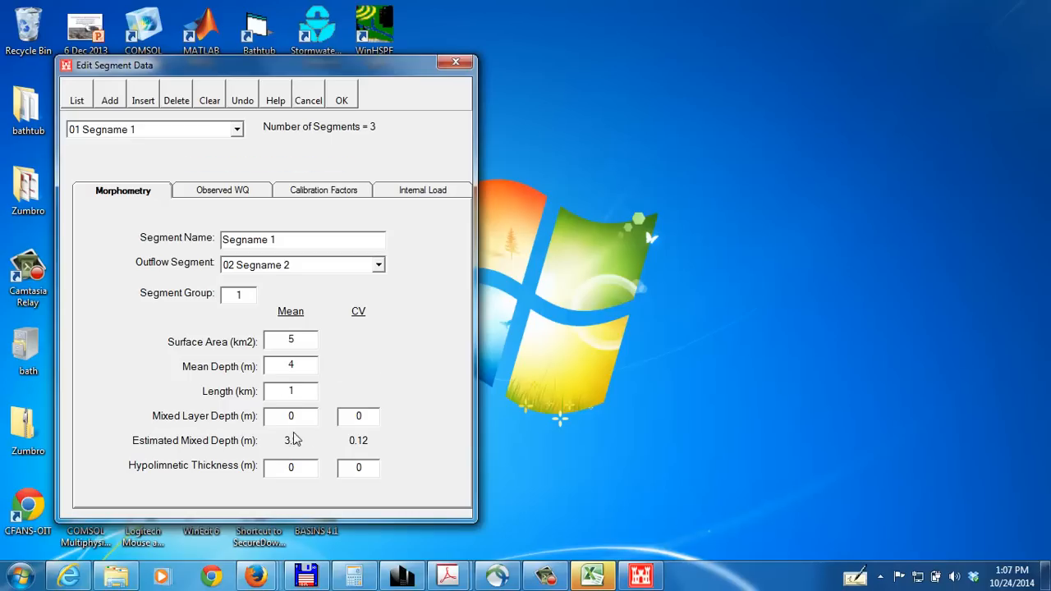
Step: Set Segname 1's mixed layer depth to a mean of 3.0 m with a CV of .12
mouse_move(285, 452)
double_click(297, 419)
text(3.0)
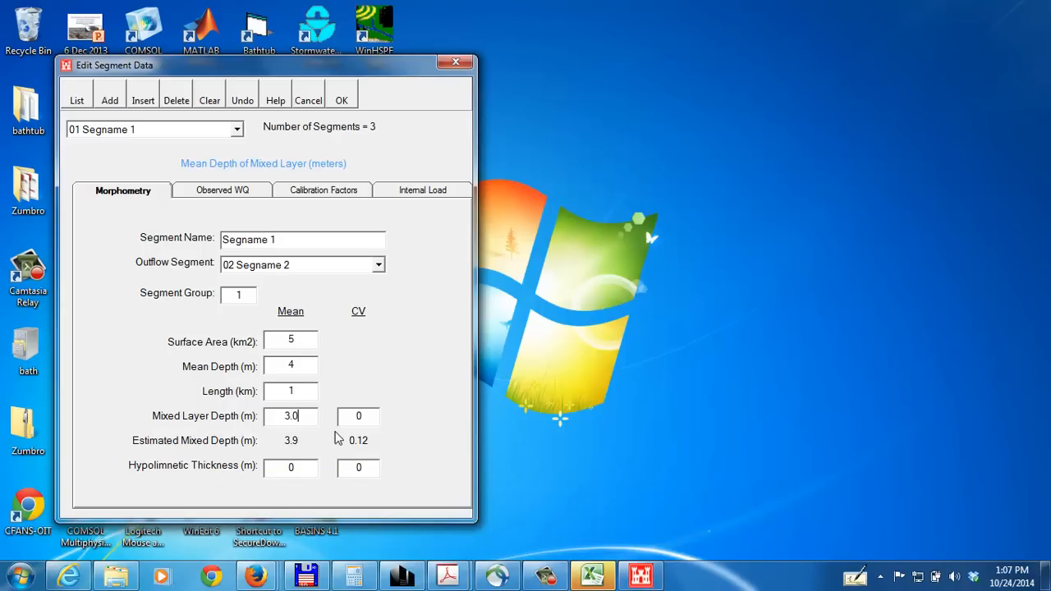
key(Tab)
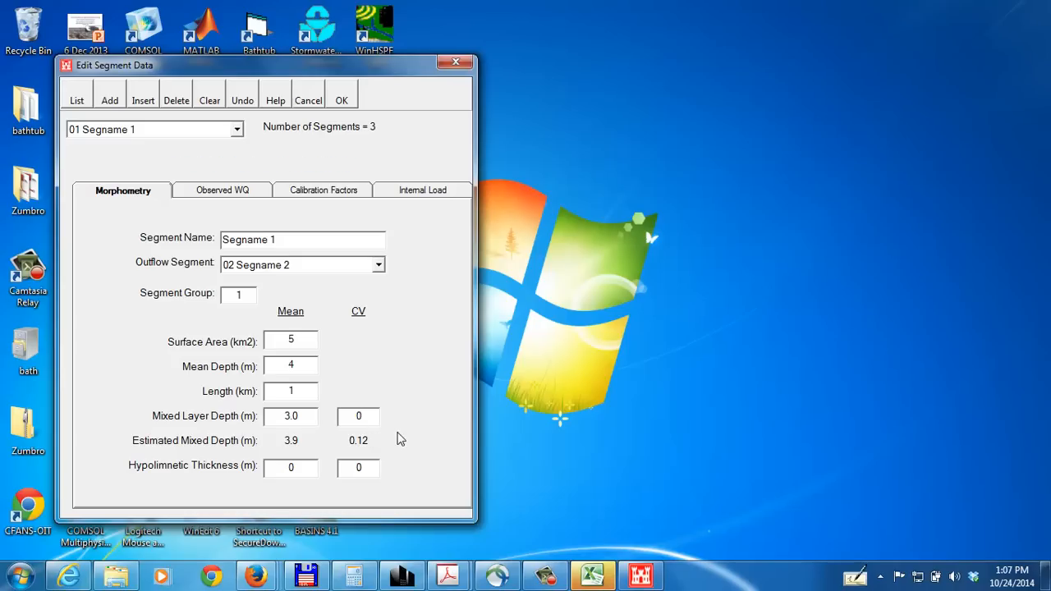
text(.12)
Step: Review Segname 1's observed water quality, calibration factors and internal load inputs, and accept the segment data
click(216, 196)
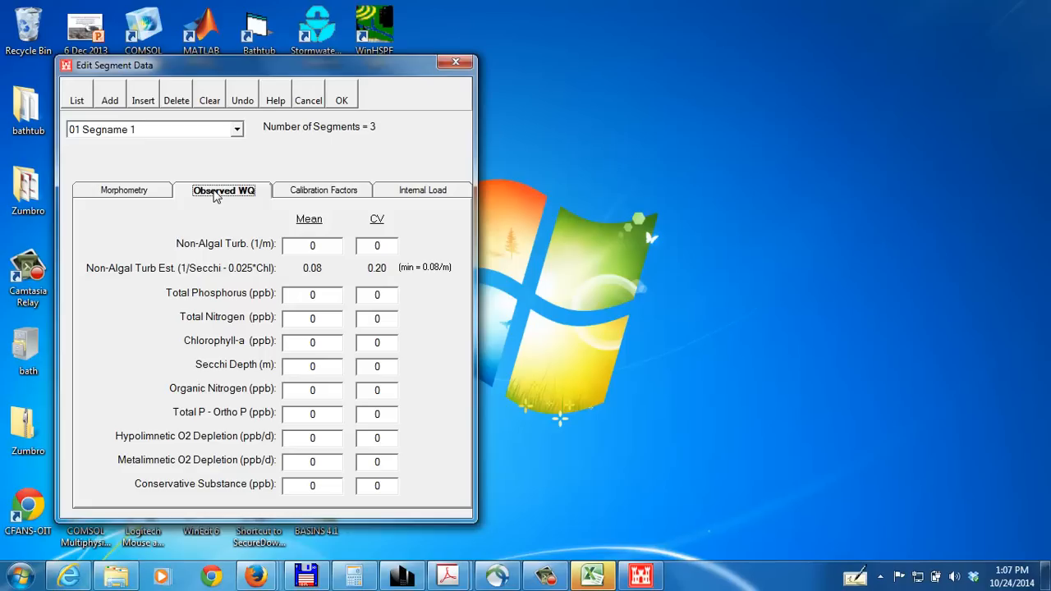
click(298, 192)
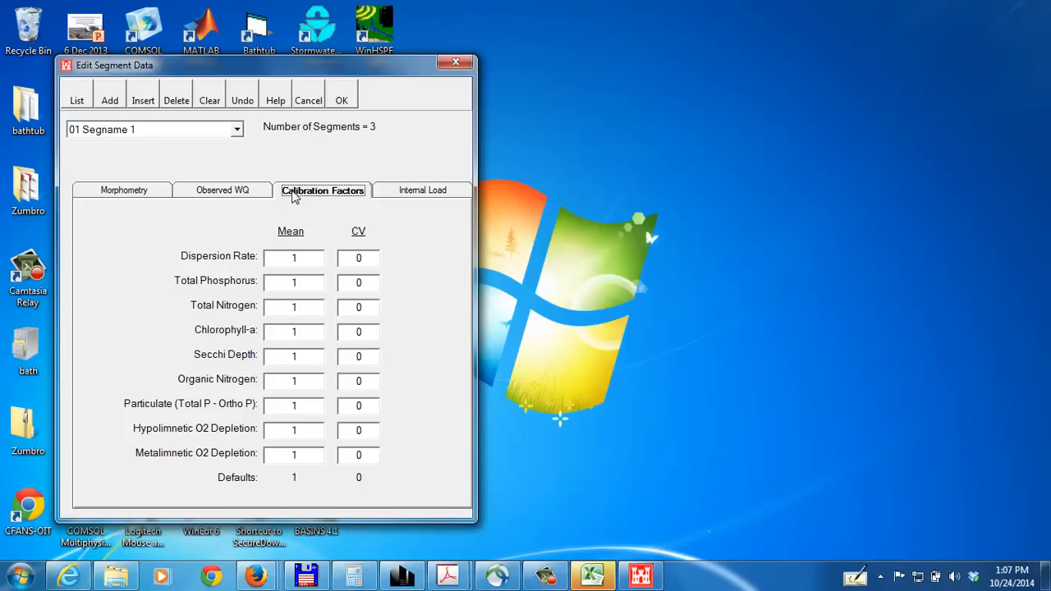
click(402, 191)
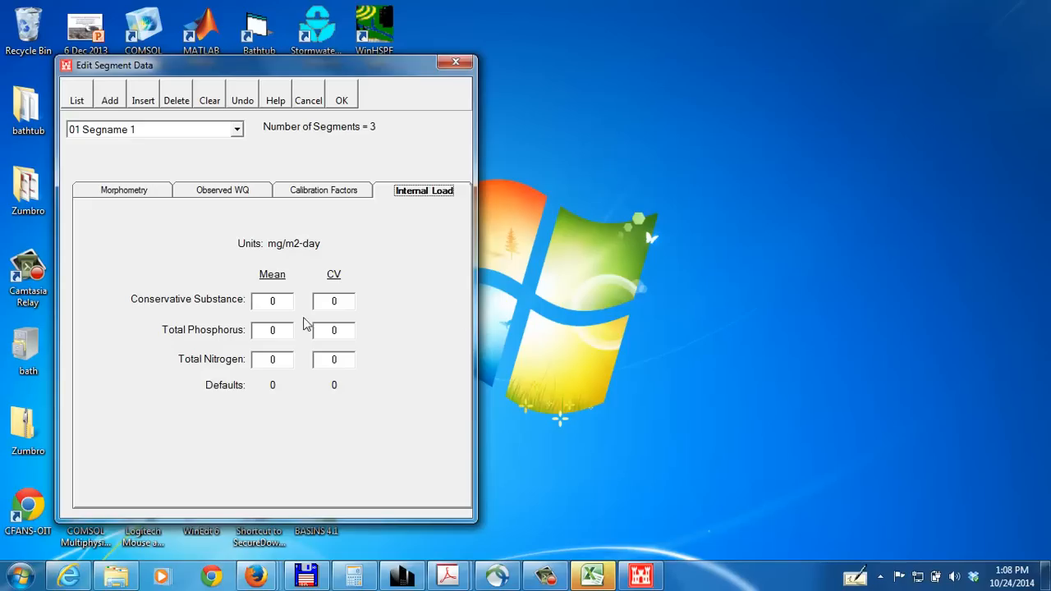
click(276, 330)
click(342, 97)
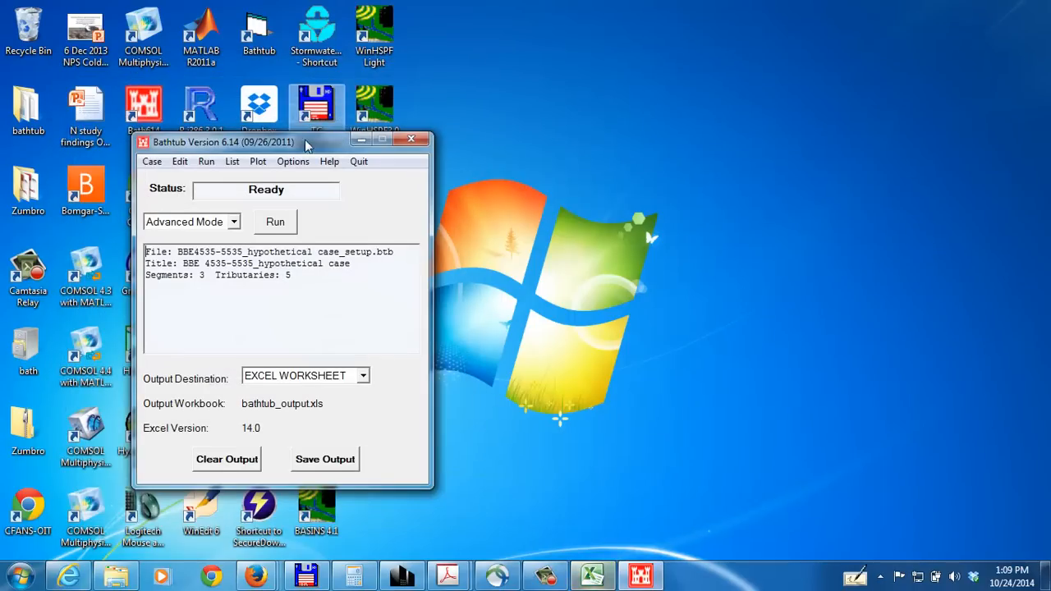
Step: Open the tributary data and review the tributary list, Trib 1's name and the segments it can flow into
click(179, 161)
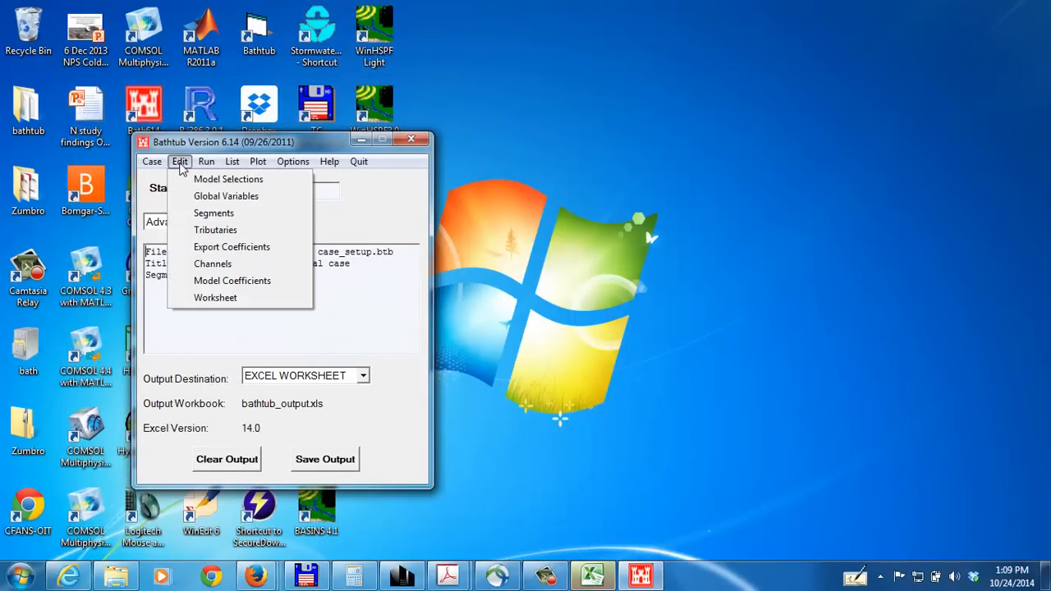
click(209, 231)
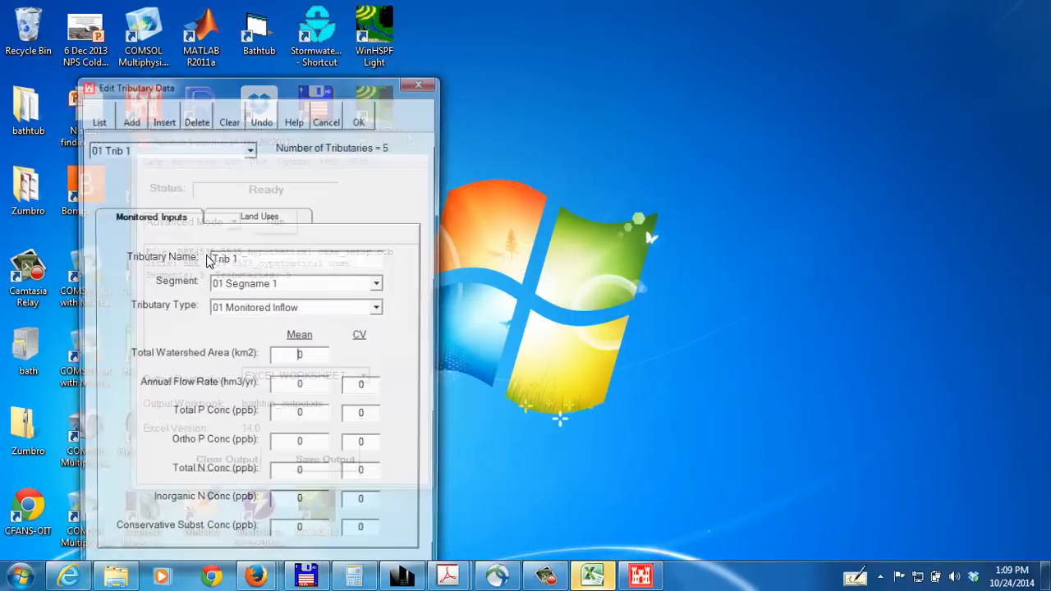
click(250, 149)
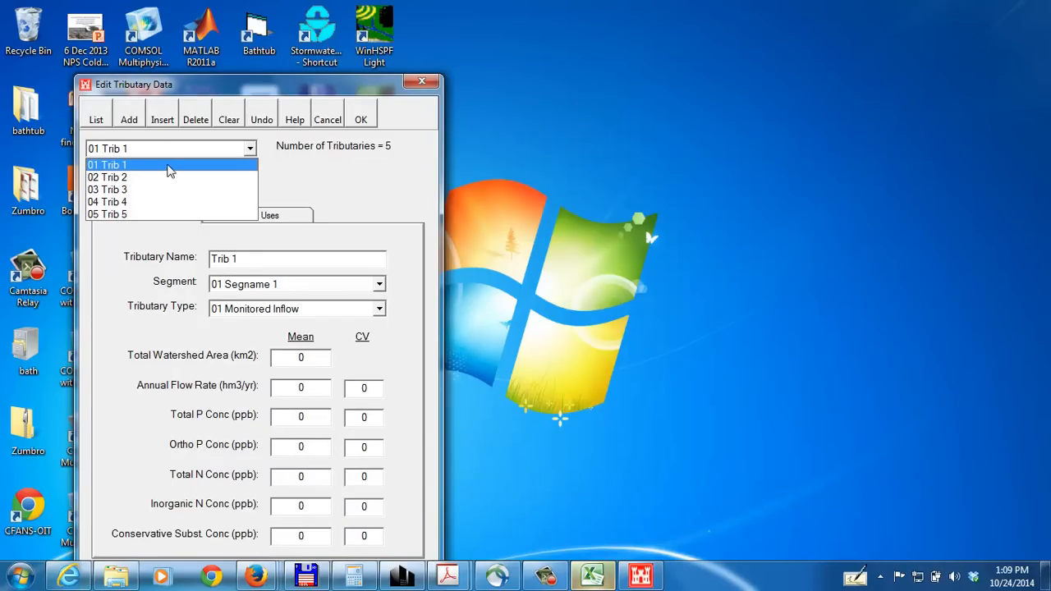
click(294, 186)
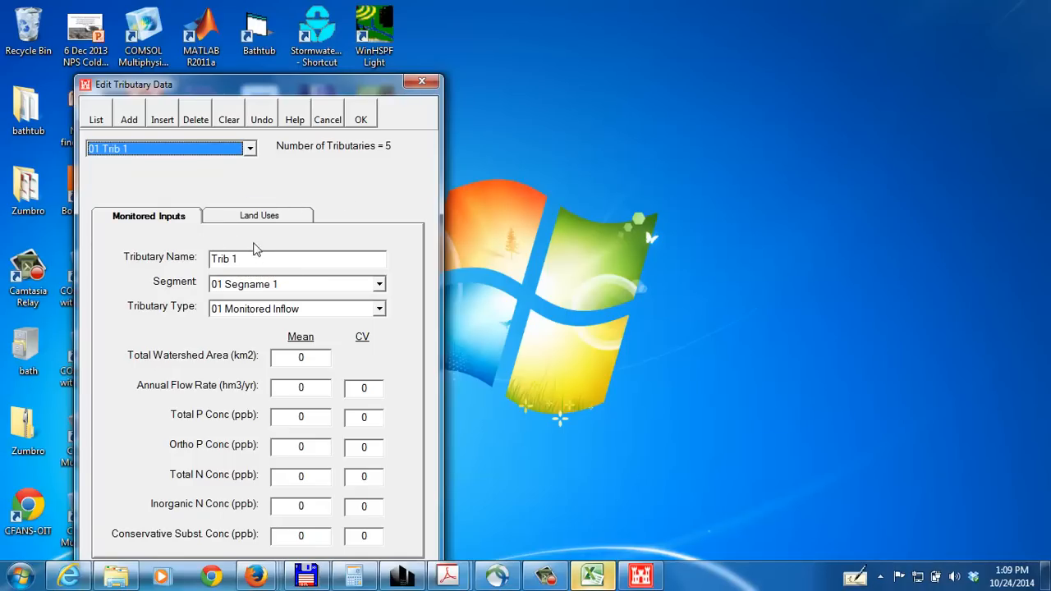
drag(248, 260, 206, 259)
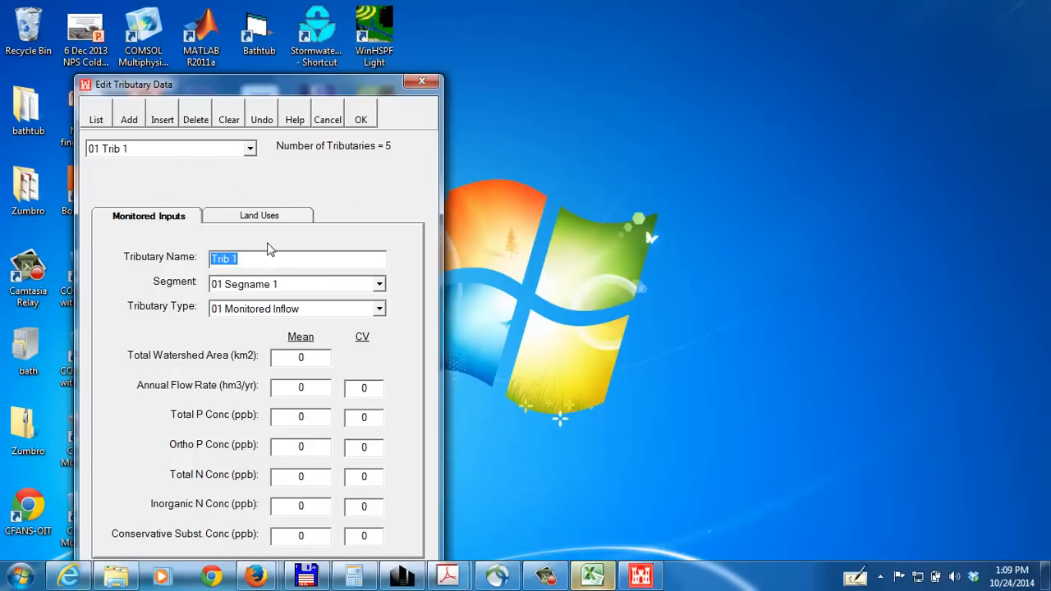
click(268, 288)
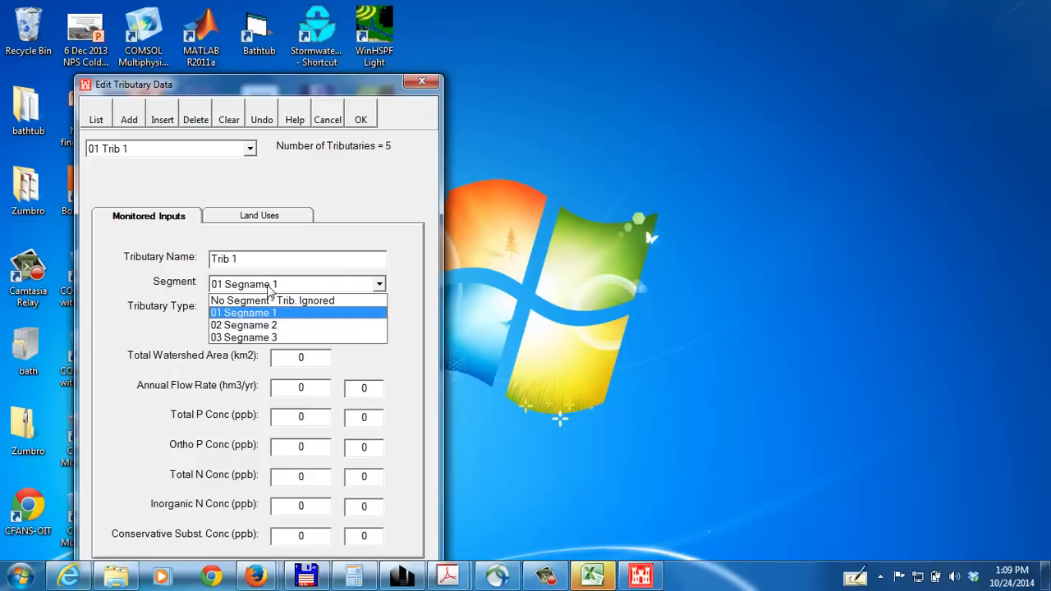
click(269, 290)
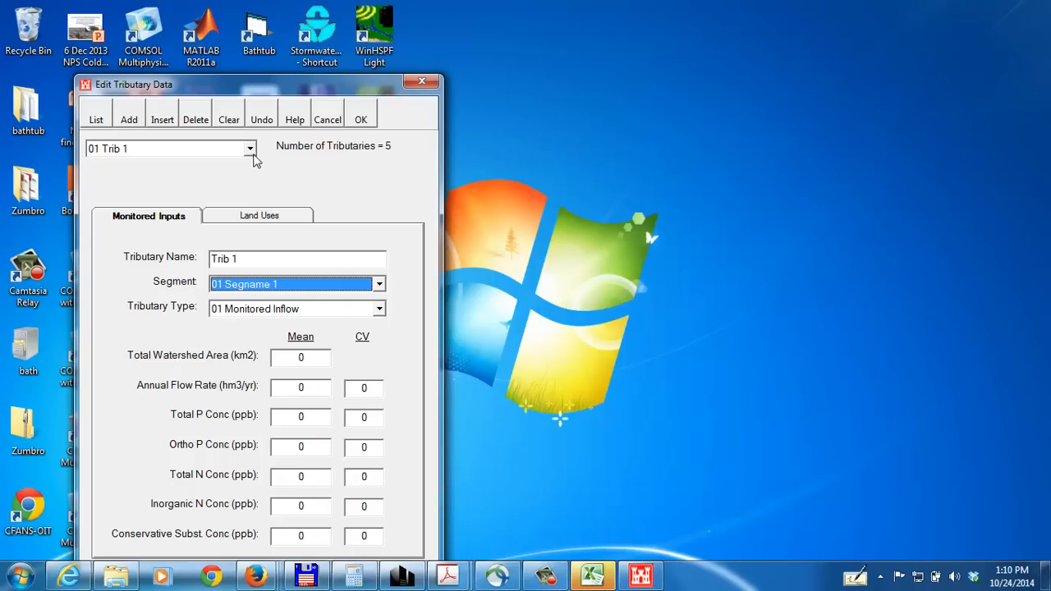
Step: Examine the land use drainage areas of Trib 1 and Trib 2, and accept the tributary data as they are
click(258, 214)
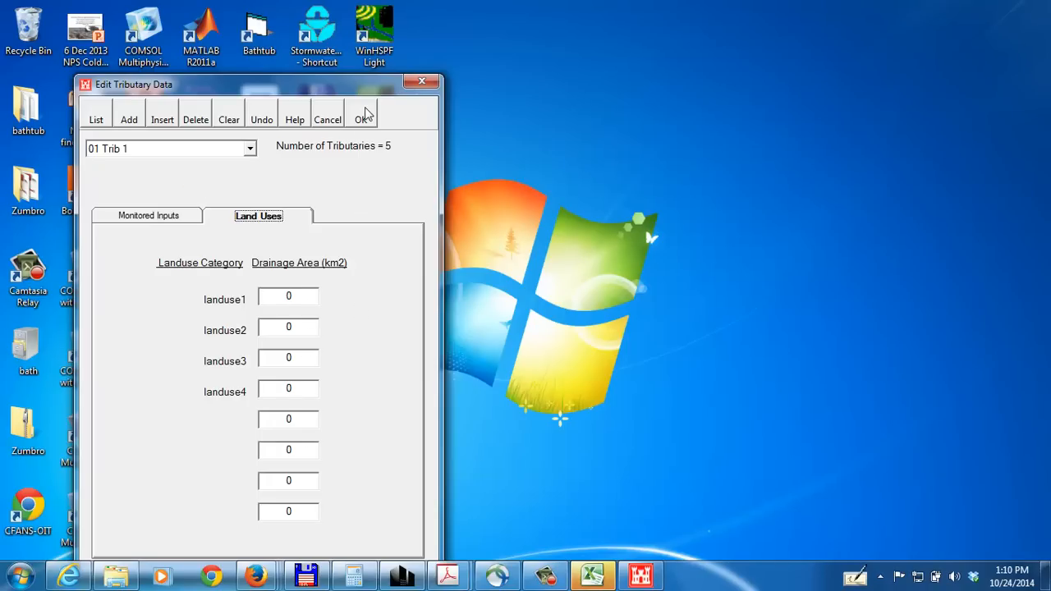
click(250, 148)
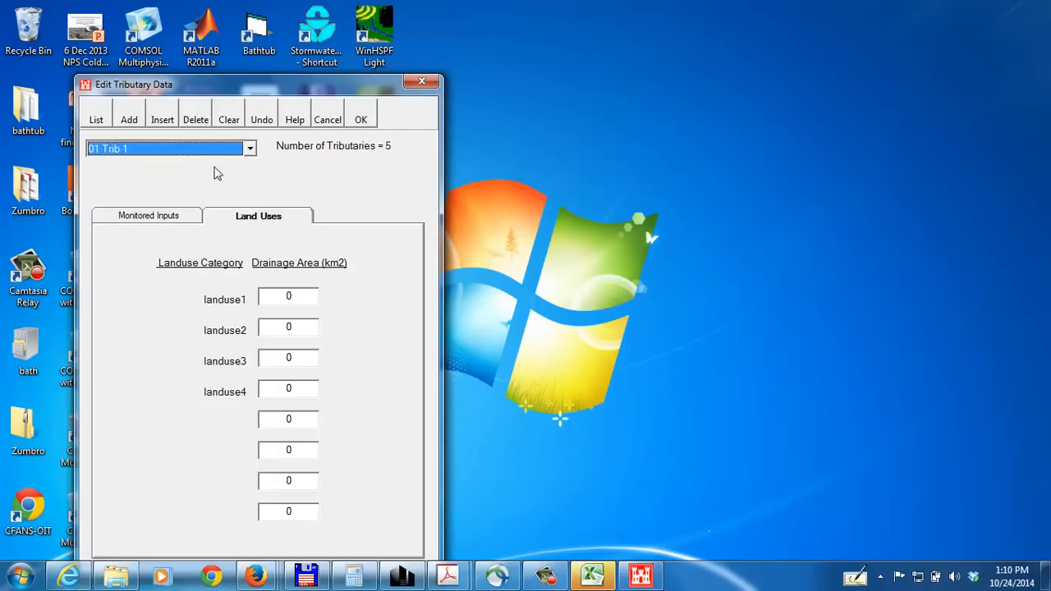
click(249, 147)
click(147, 177)
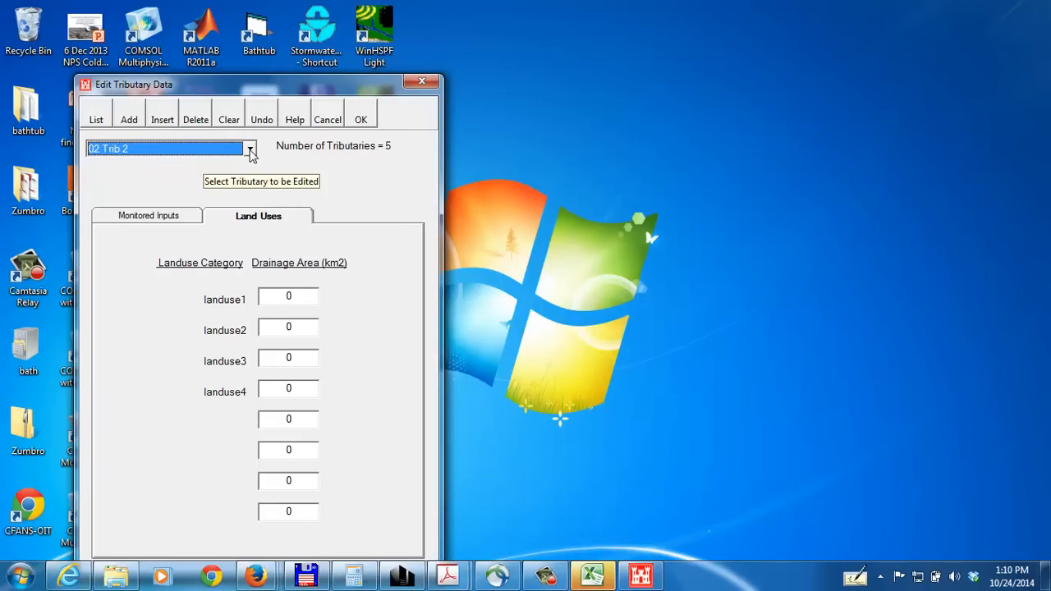
click(361, 122)
Step: In the nonpoint source export coefficients, rename the category landuse1 as "row crops" and accept the change
click(181, 162)
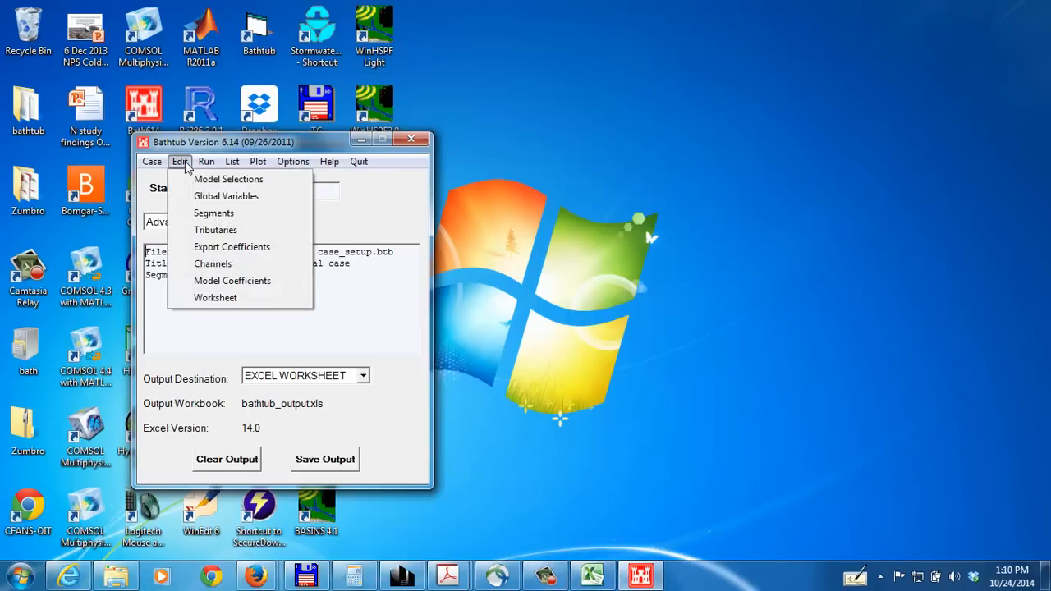
click(214, 251)
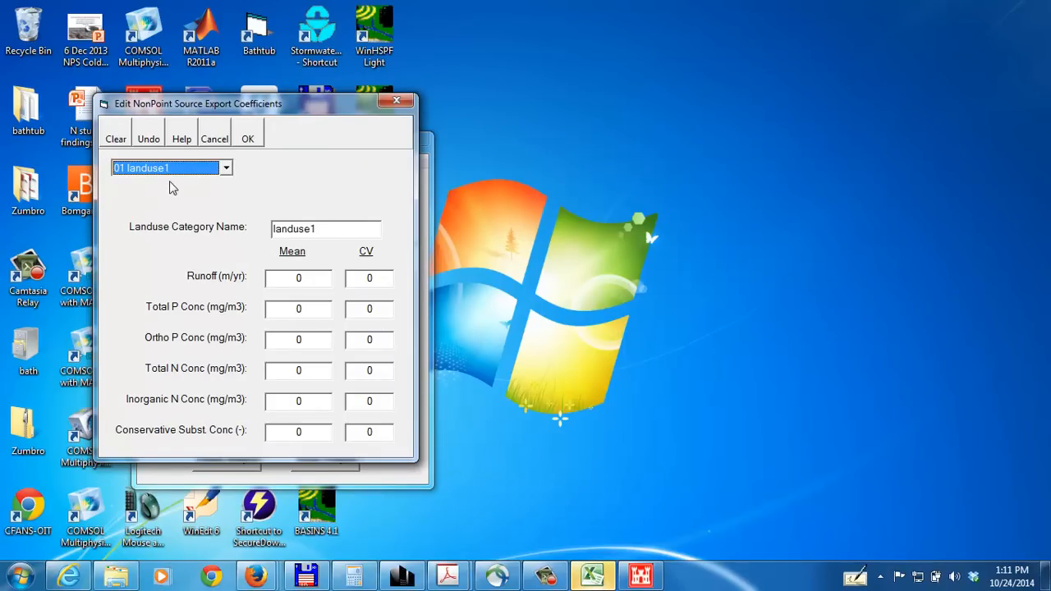
double_click(320, 230)
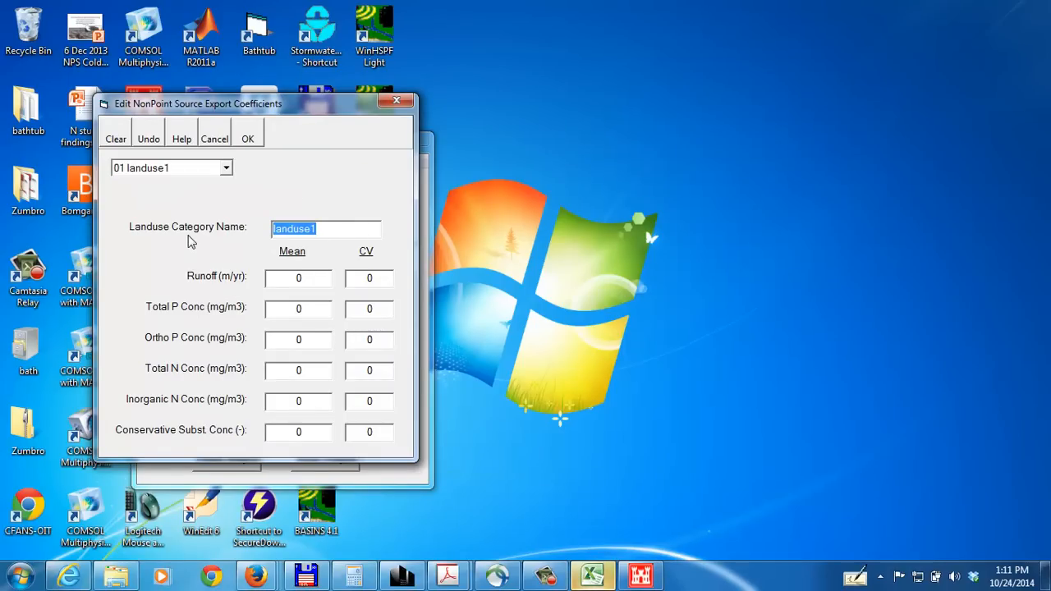
text(row crops)
click(249, 138)
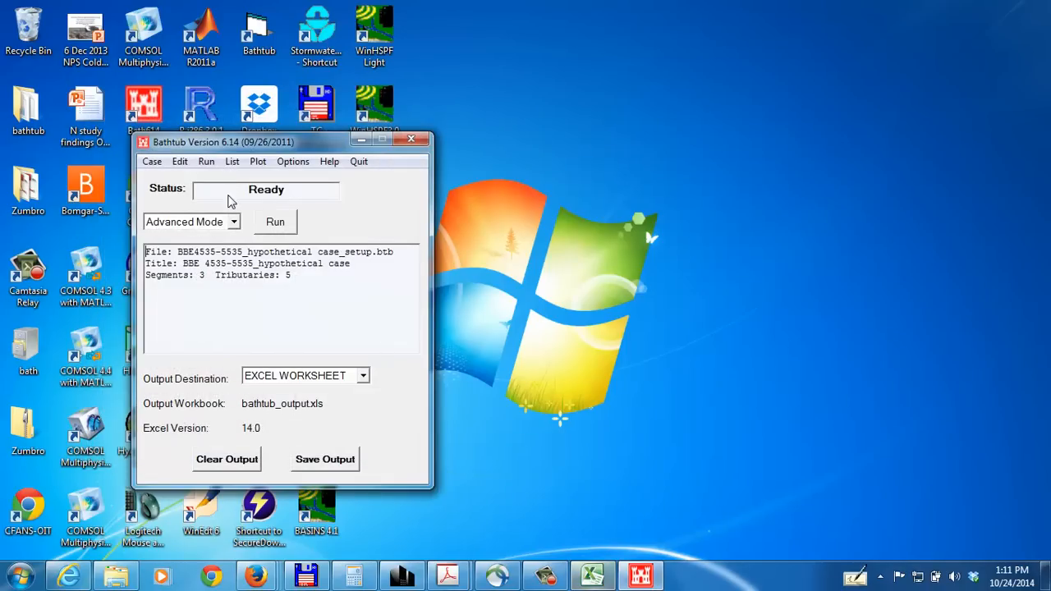
Step: Reopen the export coefficients and check the list of land use categories
click(180, 161)
click(205, 248)
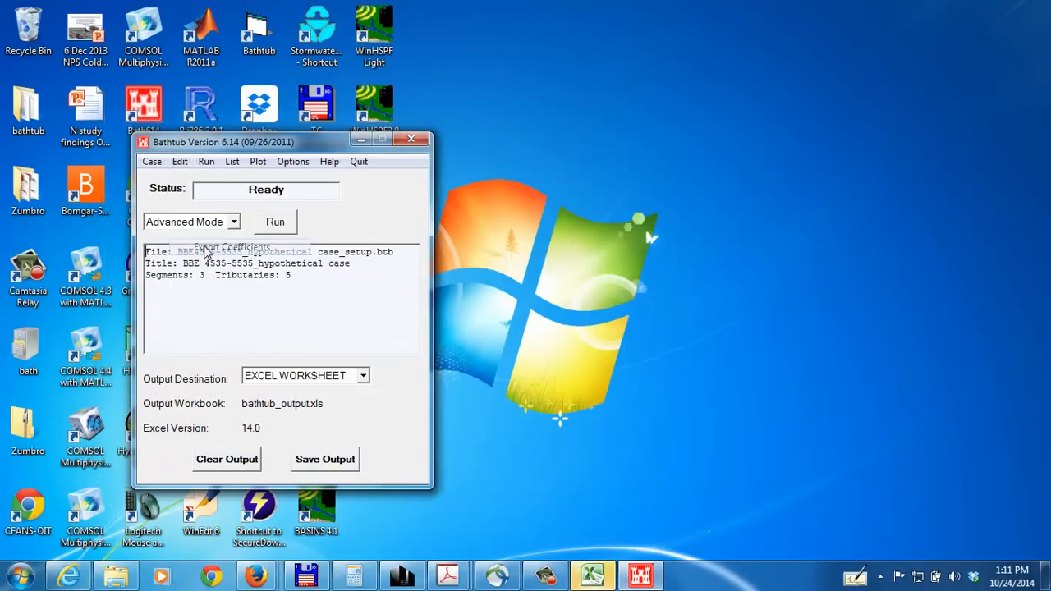
click(244, 188)
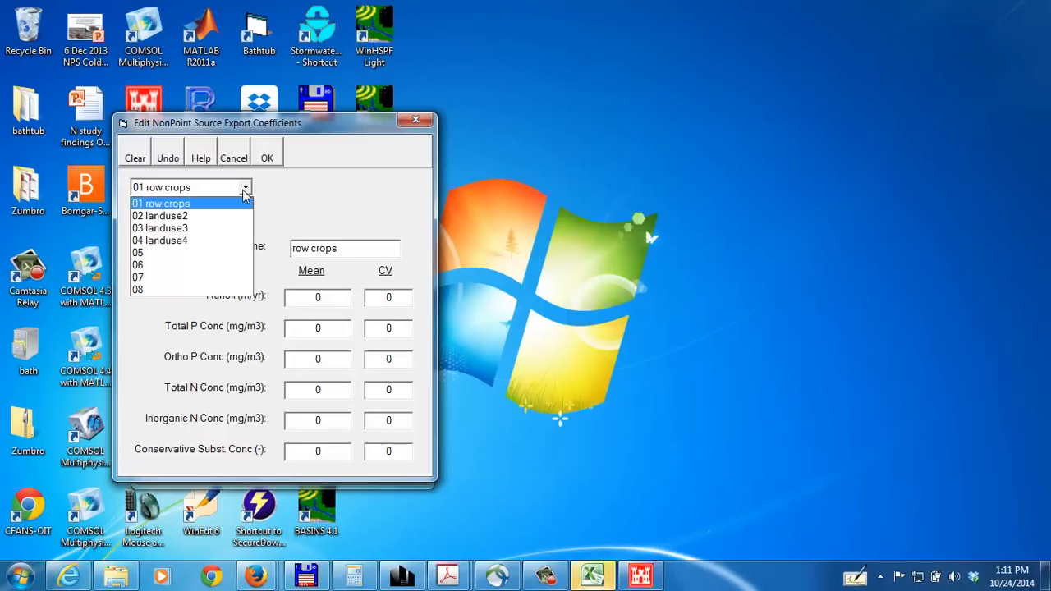
click(244, 189)
click(244, 189)
click(244, 191)
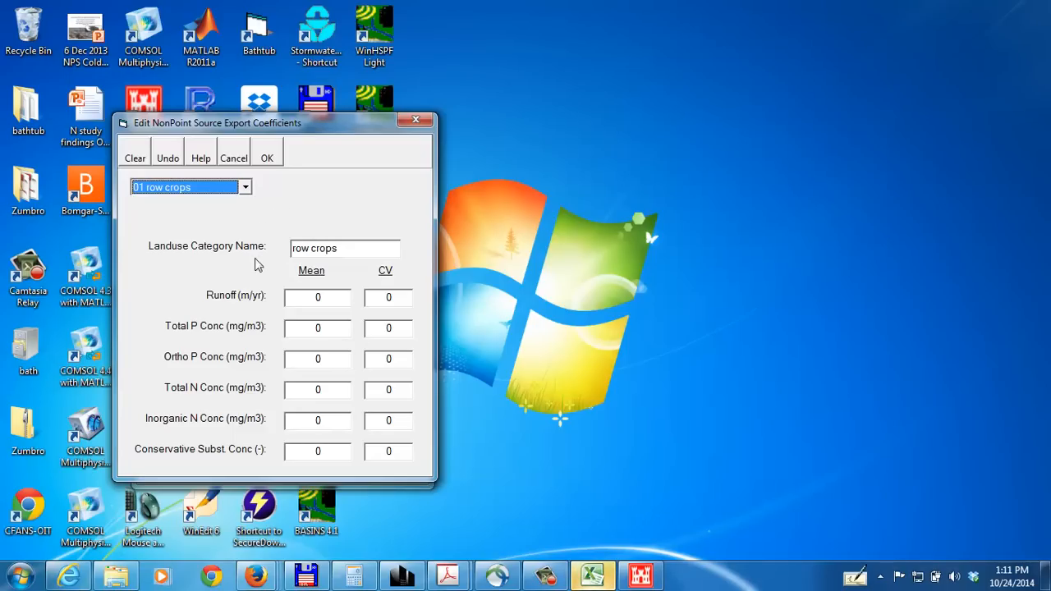
Step: Set the mean runoff of the row crops land use category to 0.1 m/yr
click(336, 300)
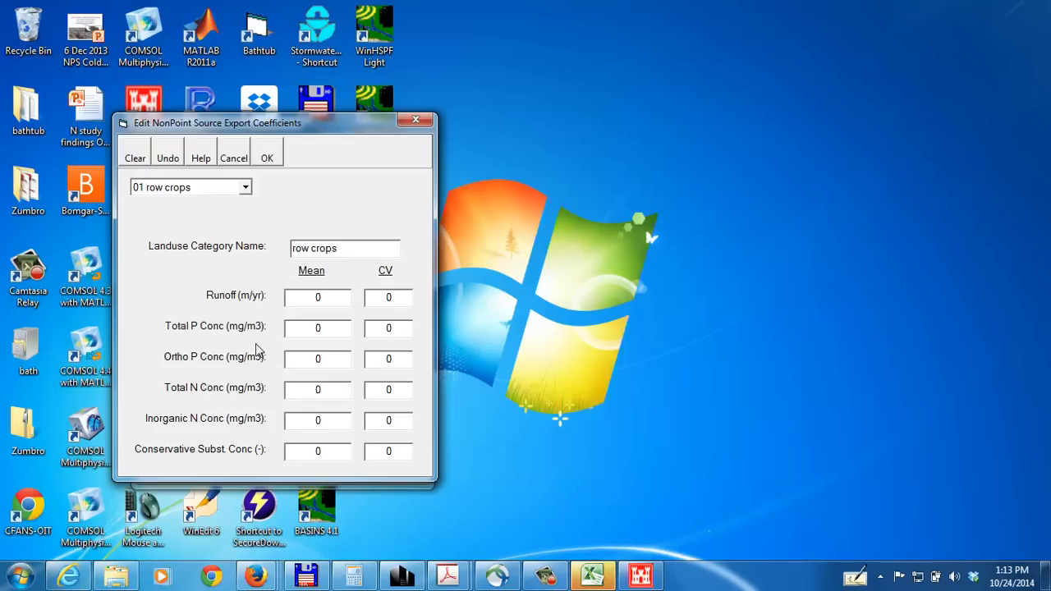
click(334, 299)
text(0.1)
key(BackSpace)
key(BackSpace)
key(BackSpace)
text(.1)
Step: Set the row crops mean Total P concentration to 560 mg/m3 and Ortho P to 280 mg/m3
click(329, 327)
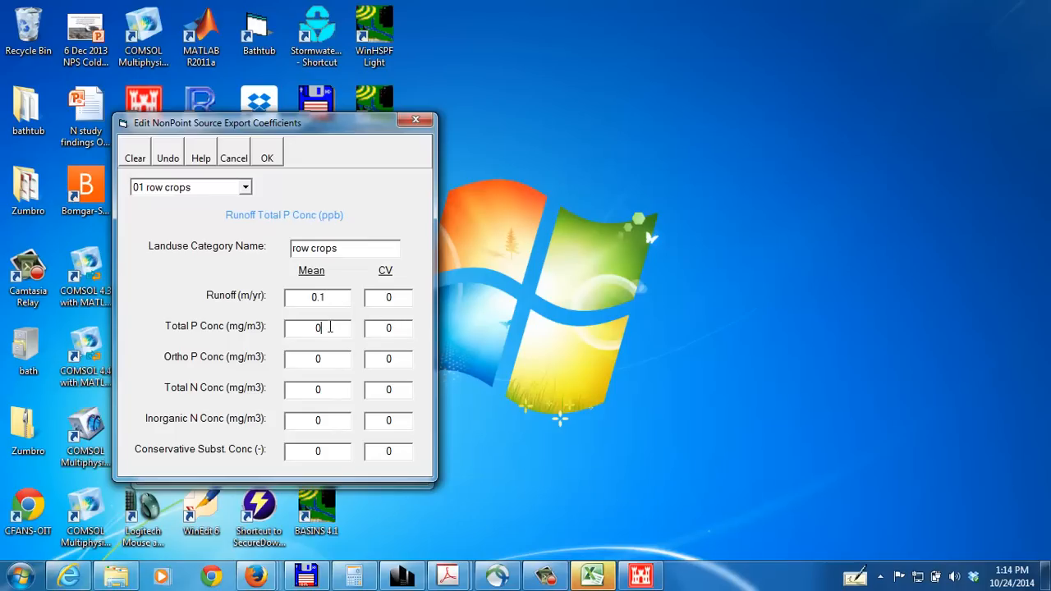
key(BackSpace)
text(560)
click(342, 359)
key(BackSpace)
text(280)
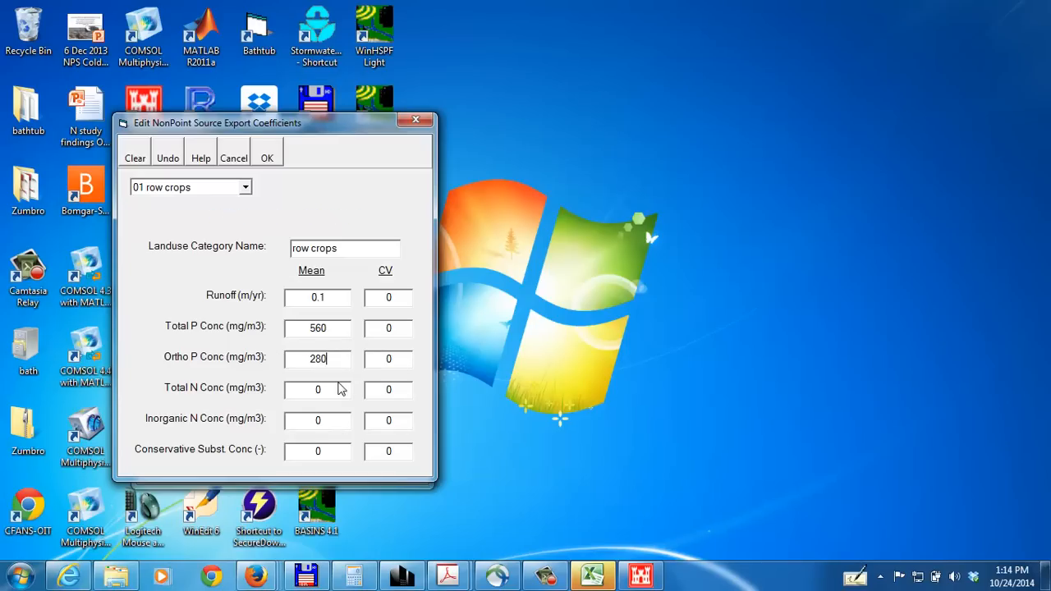
Step: Set the row crops mean concentrations to 3000 mg/m3 for Total N, 1500 mg/m3 for Inorganic N and 1000 for the conservative substance
key(BackSpace)
text(3000)
key(Tab)
key(BackSpace)
text(1500)
text(1000)
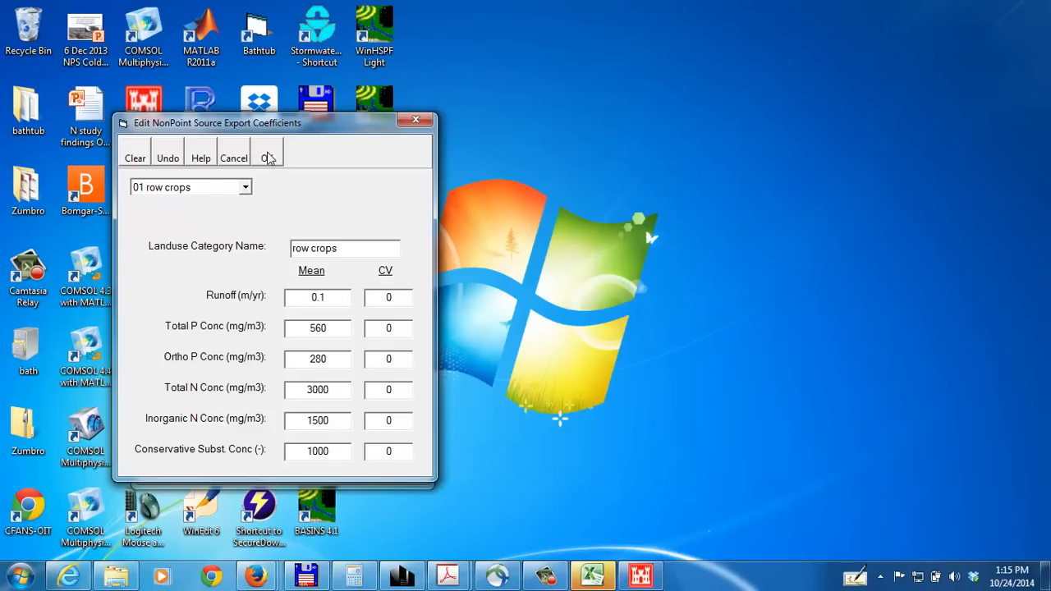
Step: Rename the category landuse2 as "forest" and accept the export coefficients
click(244, 188)
click(191, 211)
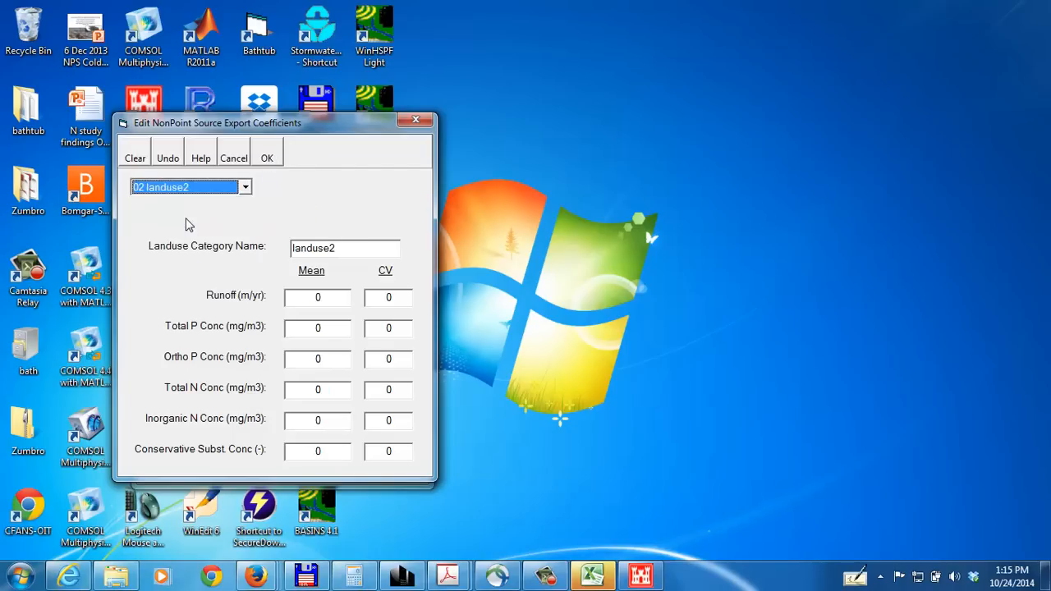
drag(347, 256, 284, 246)
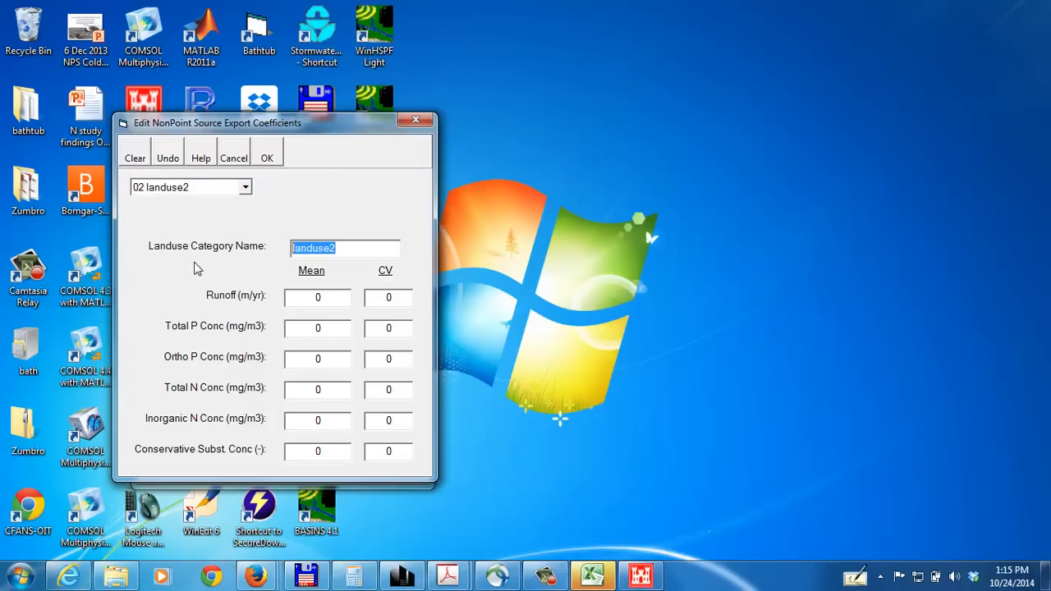
text(forest)
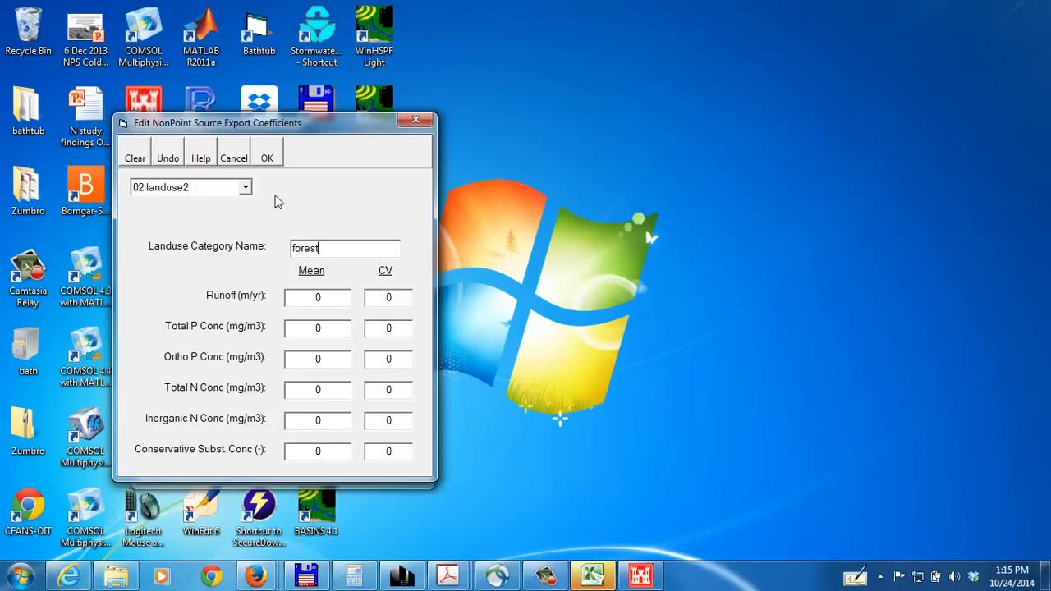
click(267, 159)
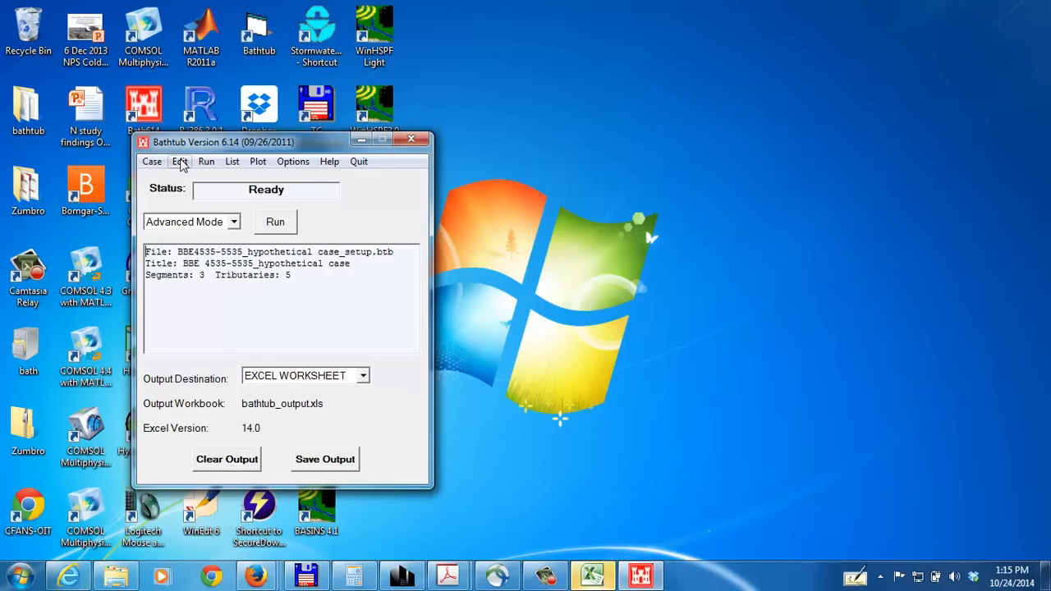
Step: Open the tributary data and examine Trib 1's drainage areas by land use category
click(180, 162)
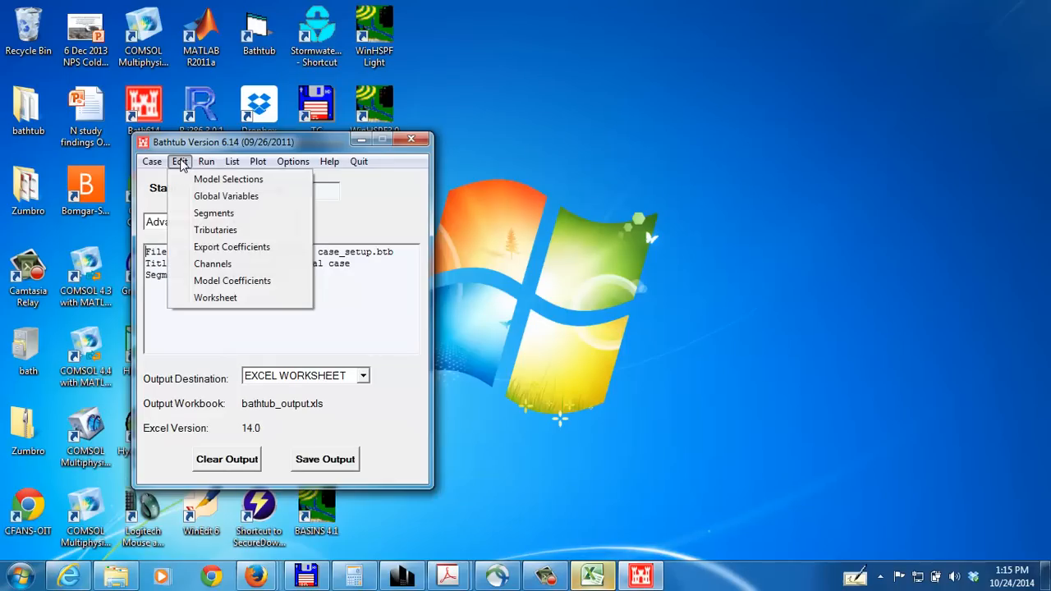
click(212, 232)
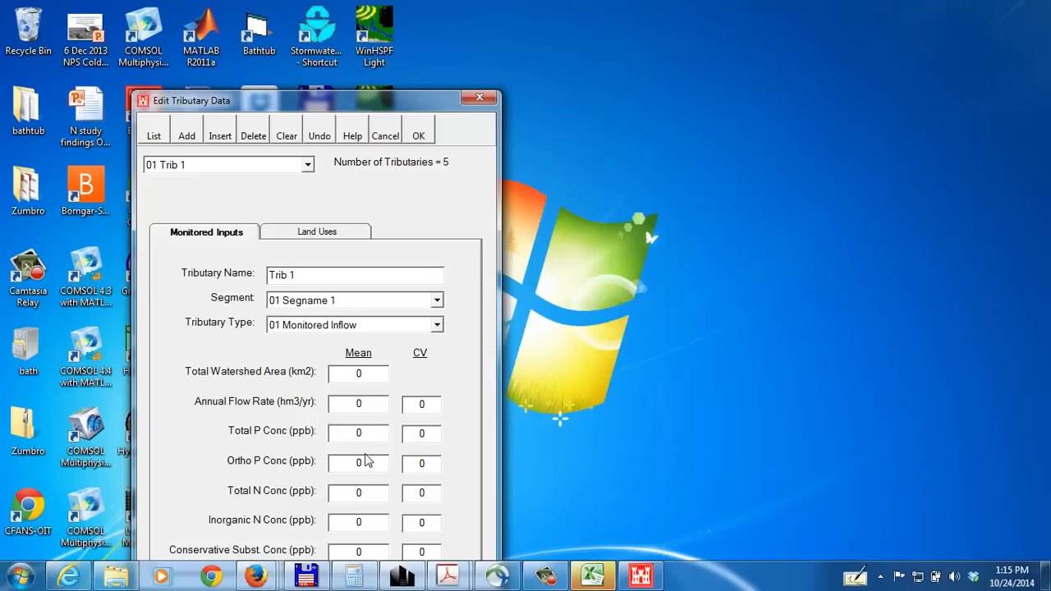
click(320, 232)
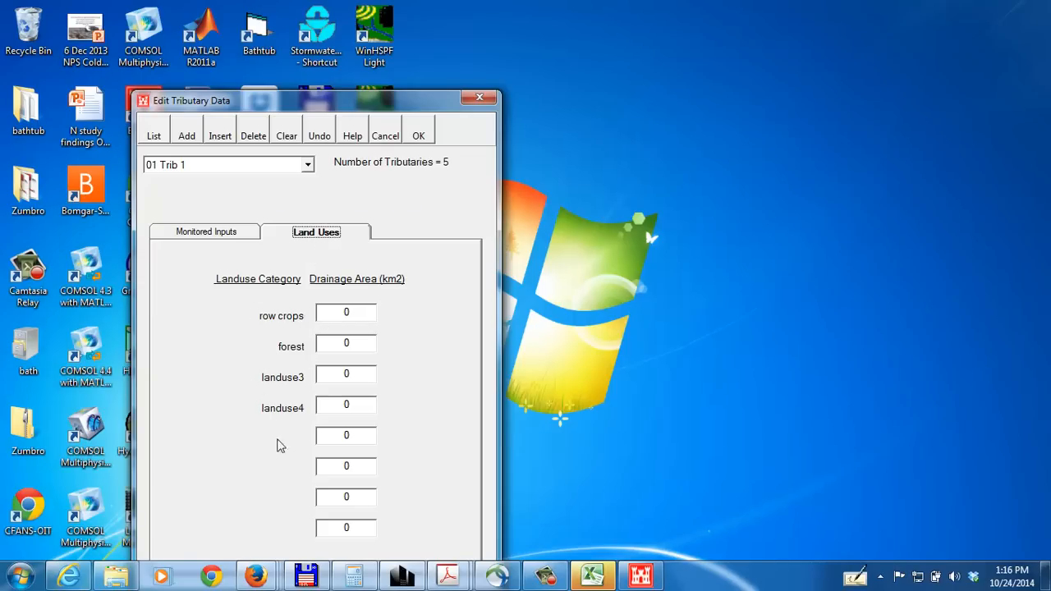
click(359, 312)
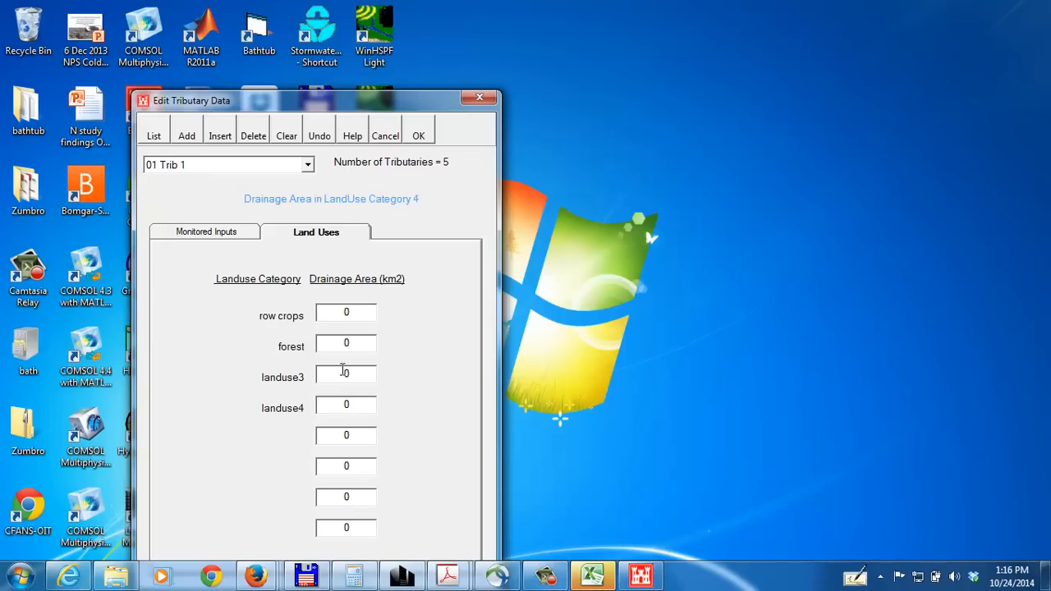
Step: Set Trib 1's tributary type to 02 Non Point Inflow and check its land use drainage areas
click(220, 233)
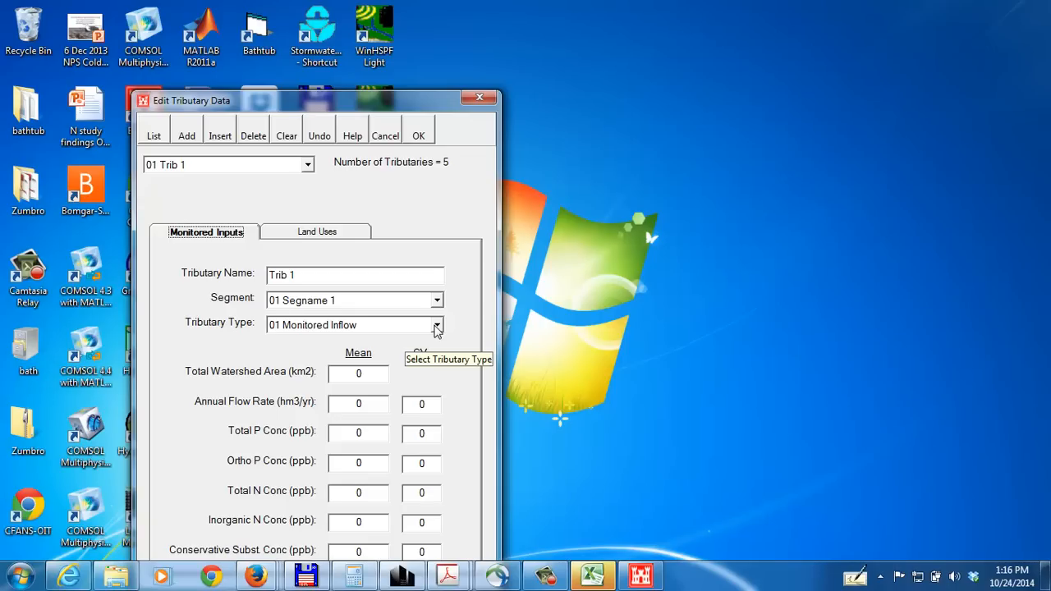
click(437, 327)
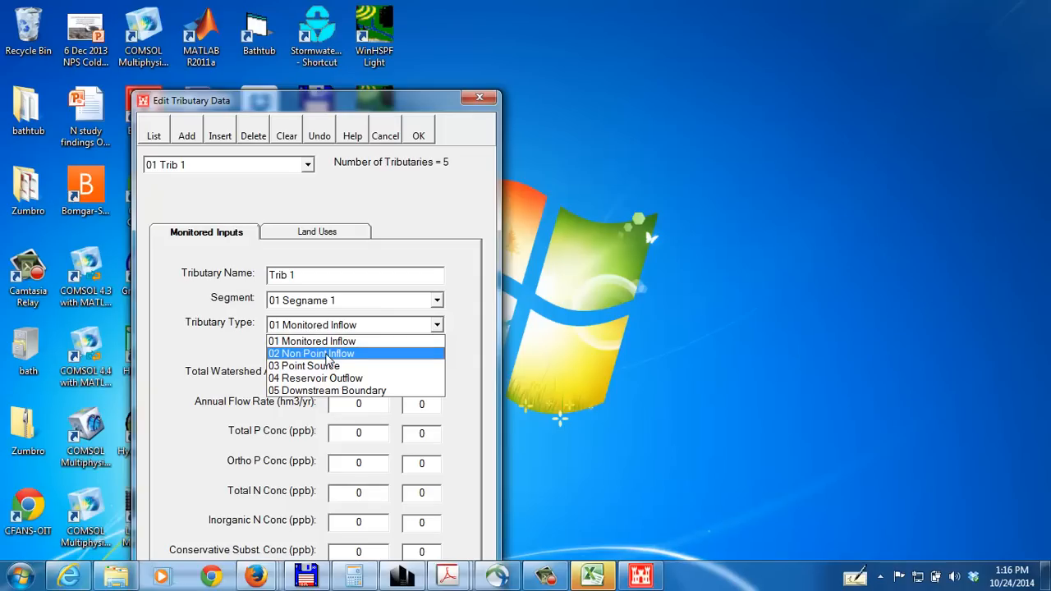
click(328, 355)
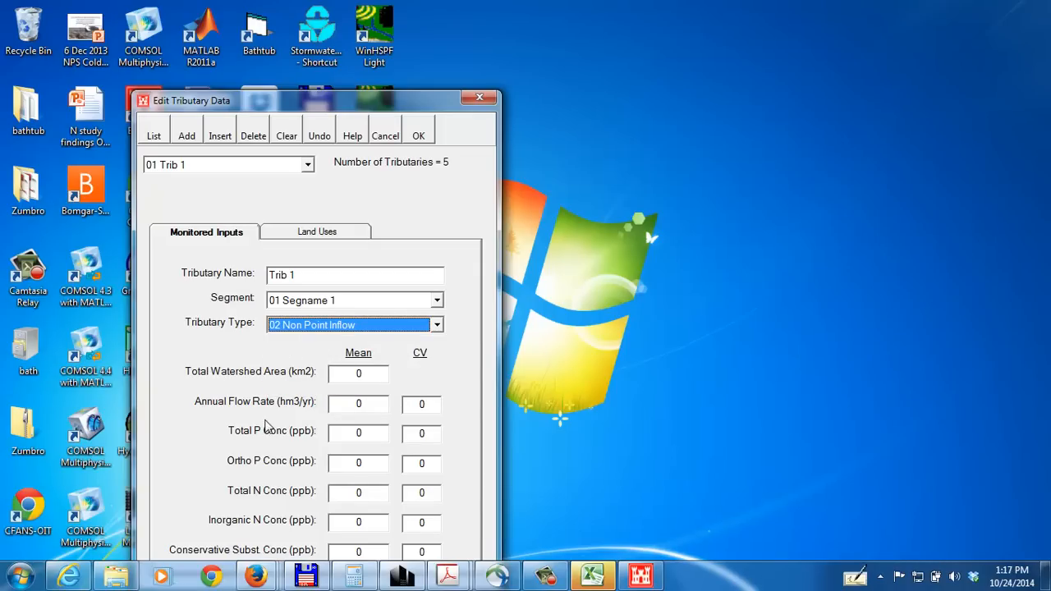
click(305, 237)
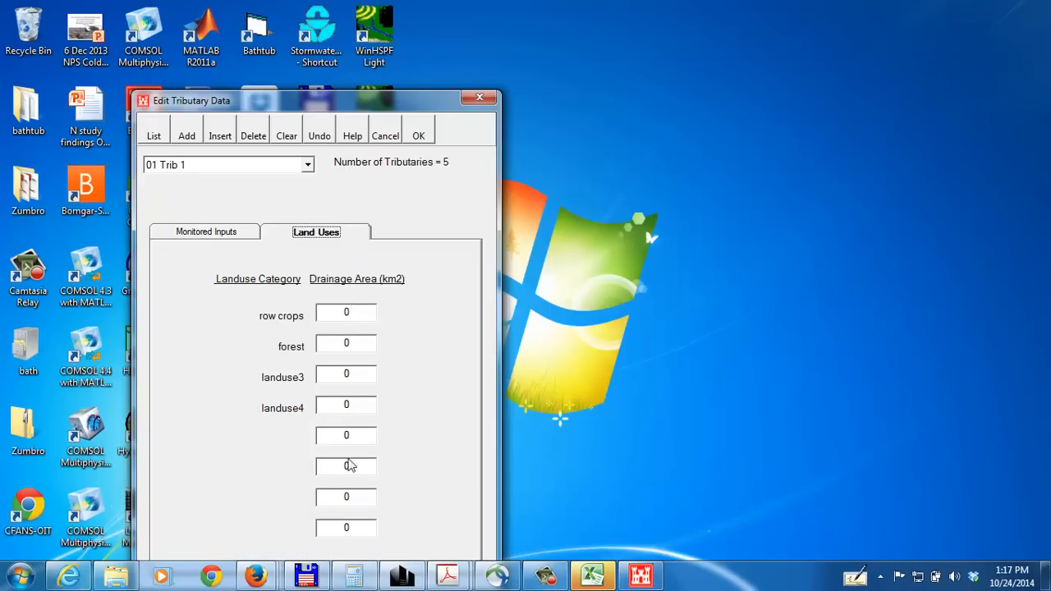
click(195, 233)
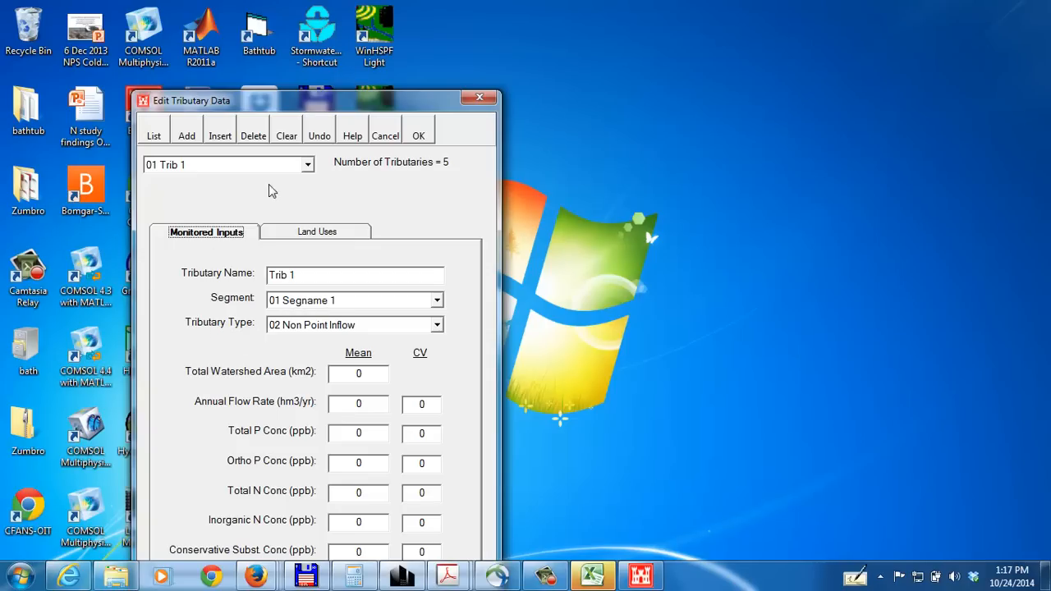
Step: Assign Trib 5 to segment 03 Segname 3 and accept the tributary data
click(307, 165)
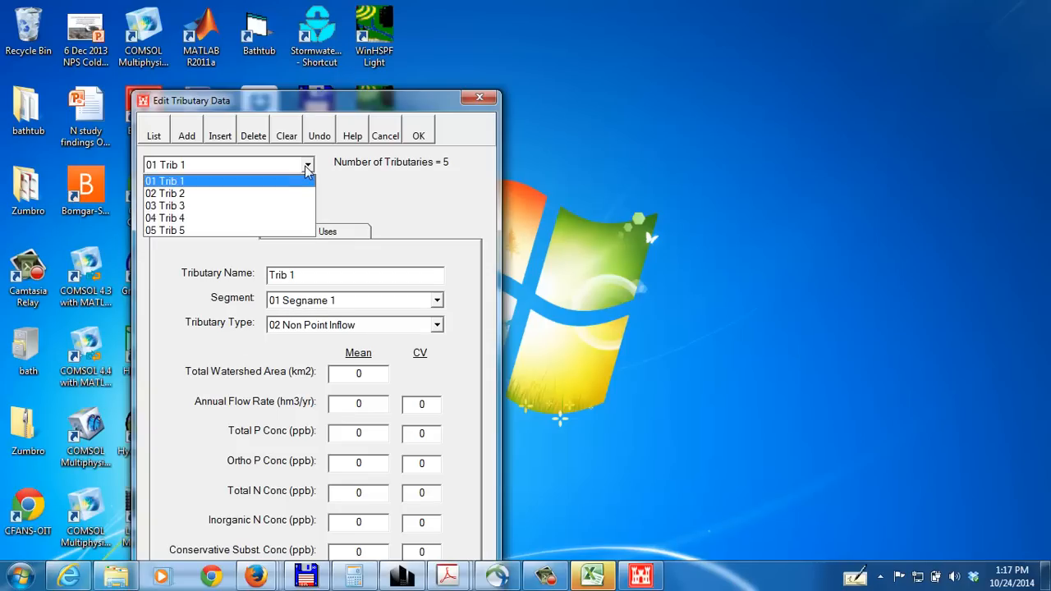
click(203, 232)
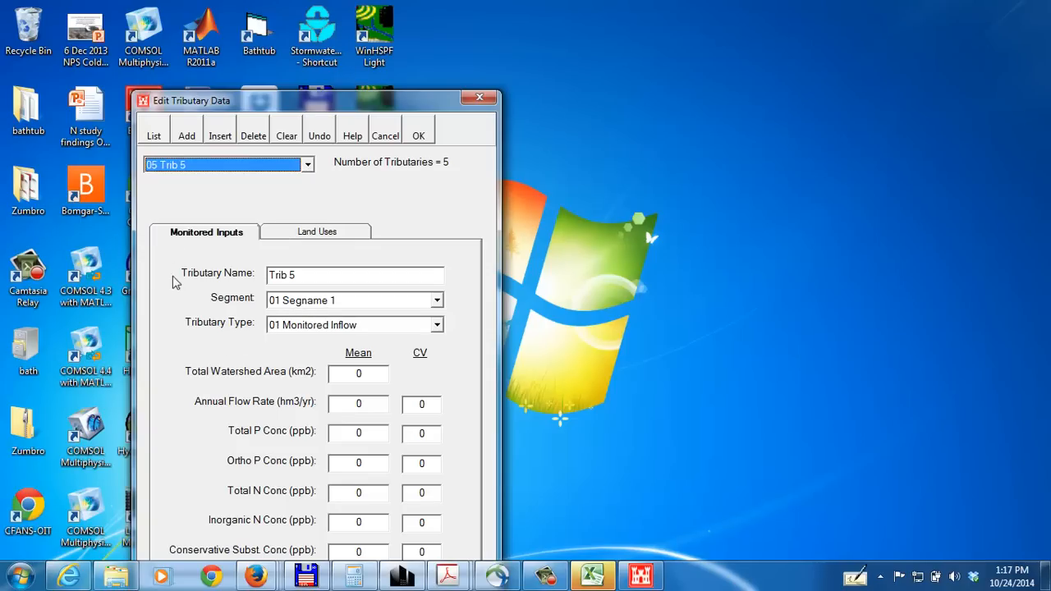
click(297, 307)
click(296, 357)
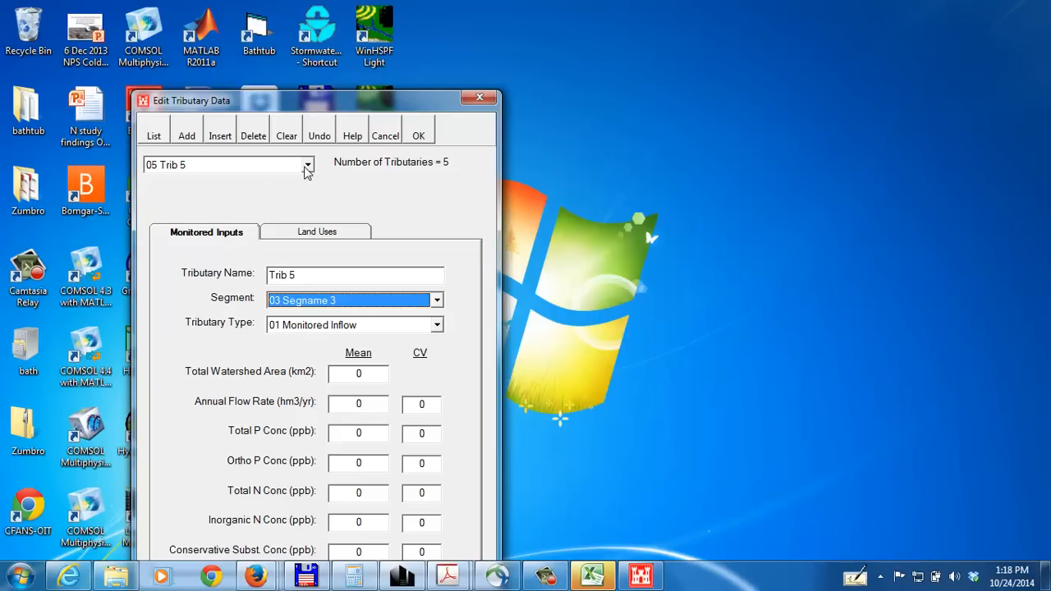
click(418, 135)
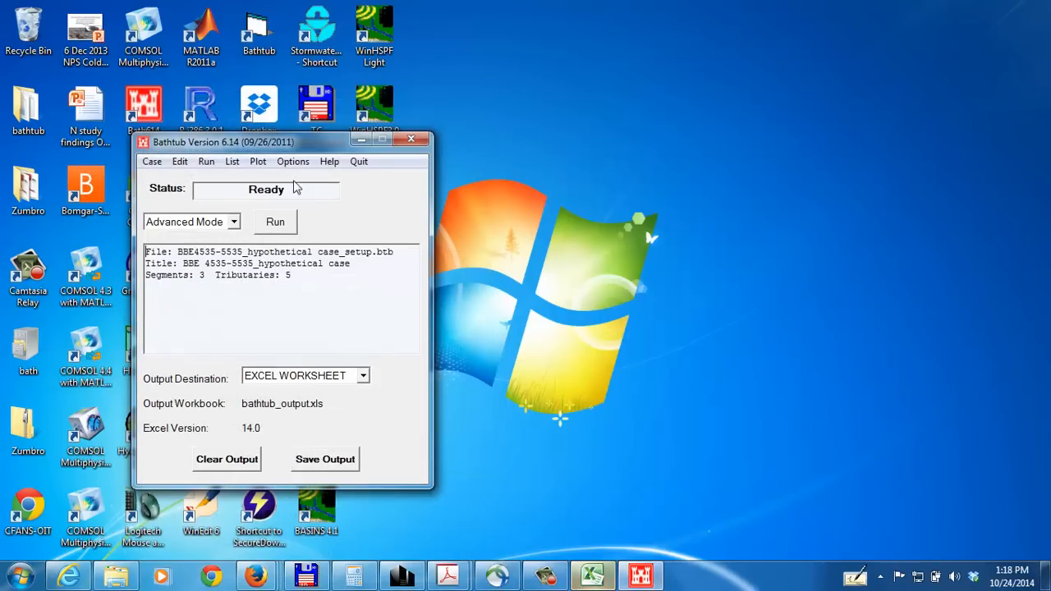
Step: Save the case in the assignment 4 folder under the new file name "video trial"
click(147, 162)
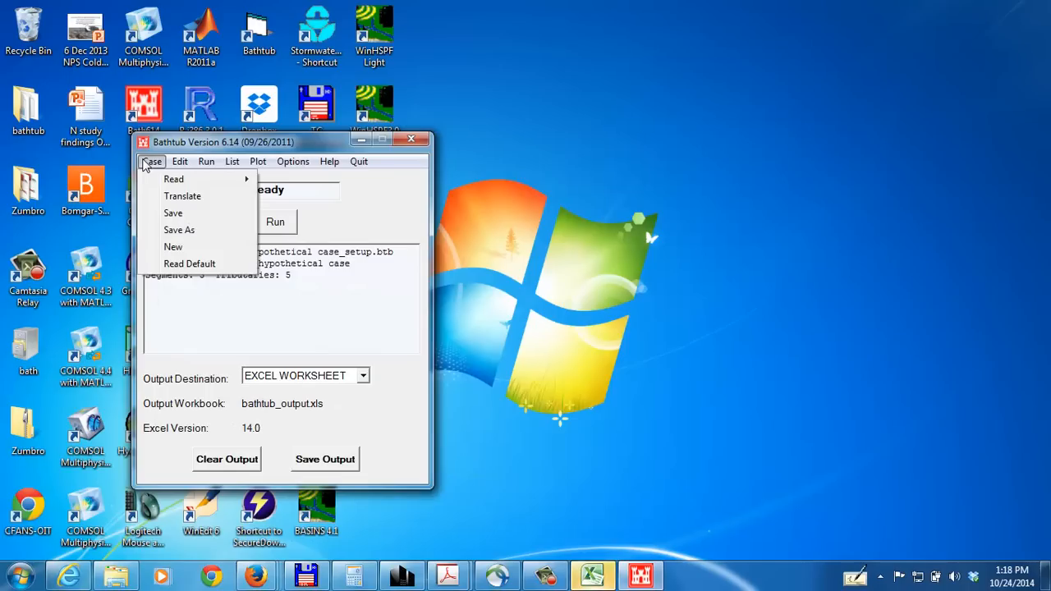
click(174, 231)
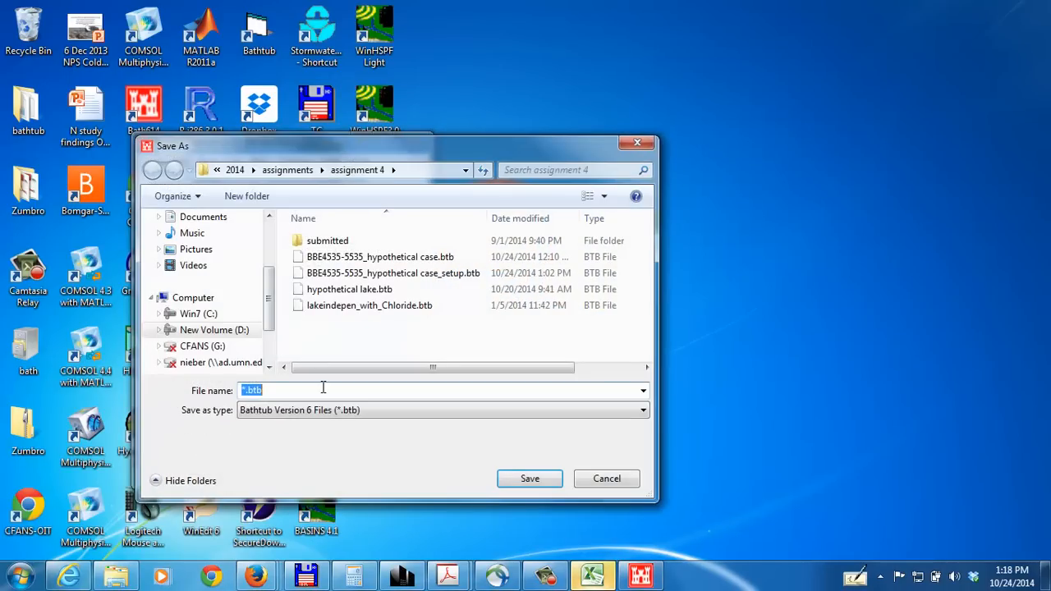
text(video trial)
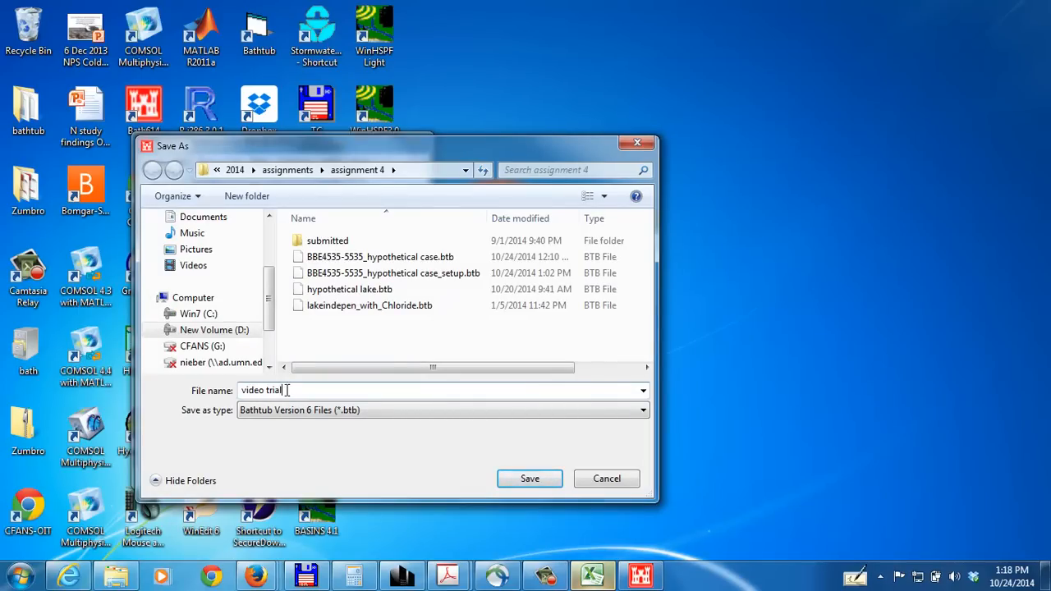
key(Return)
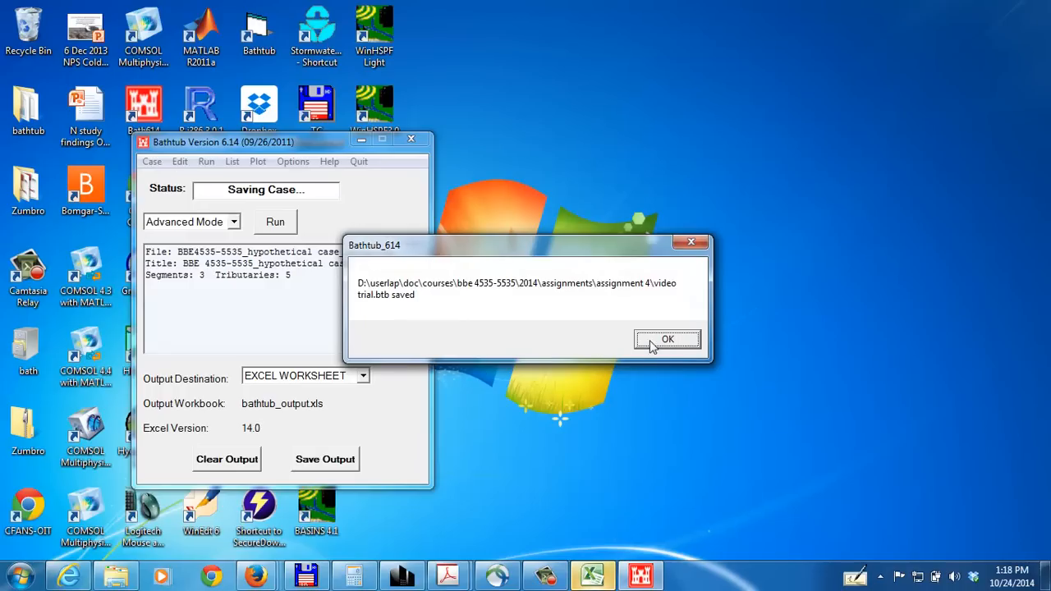
click(666, 340)
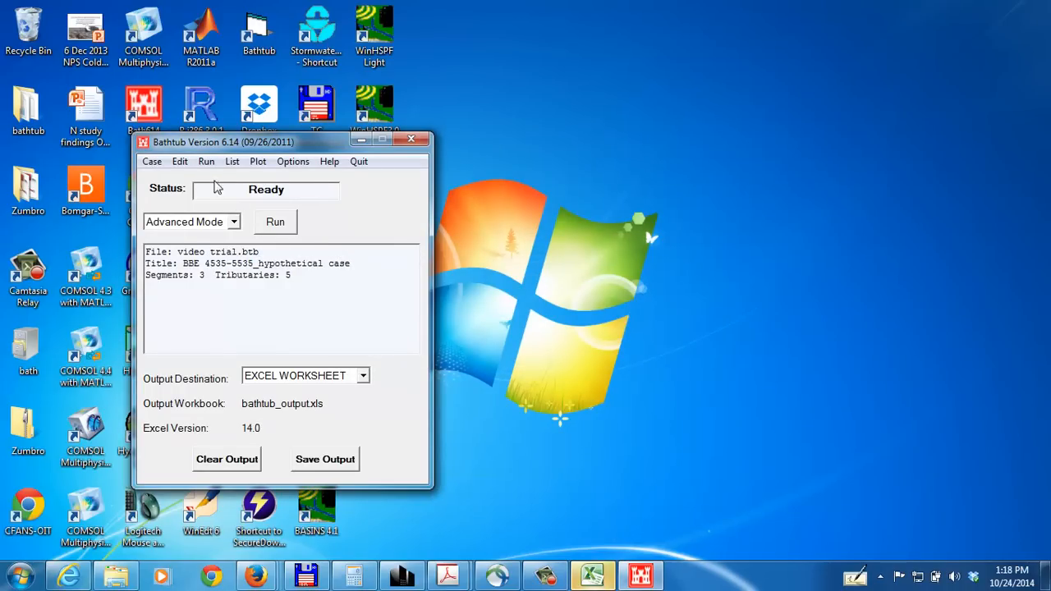
click(180, 161)
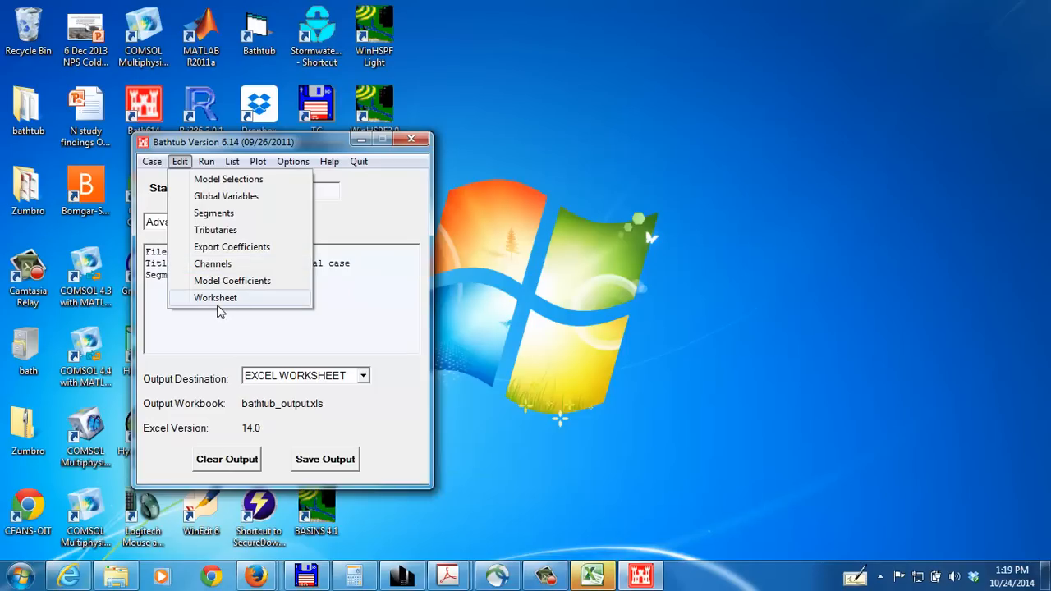
click(393, 331)
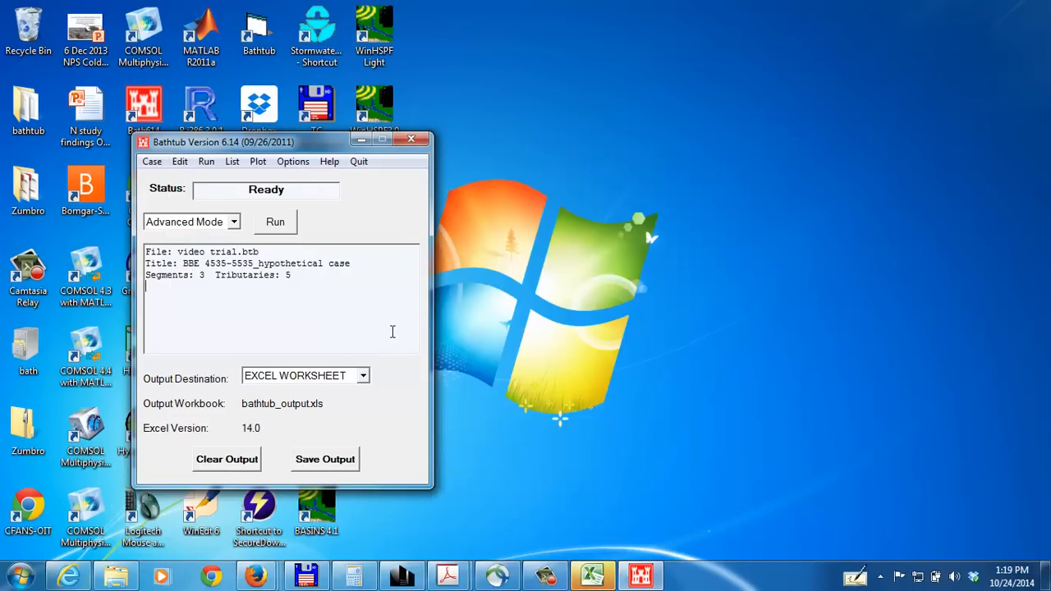
Step: Run the model on the video trial case, acknowledge the warning and error messages, and close the error list
click(267, 228)
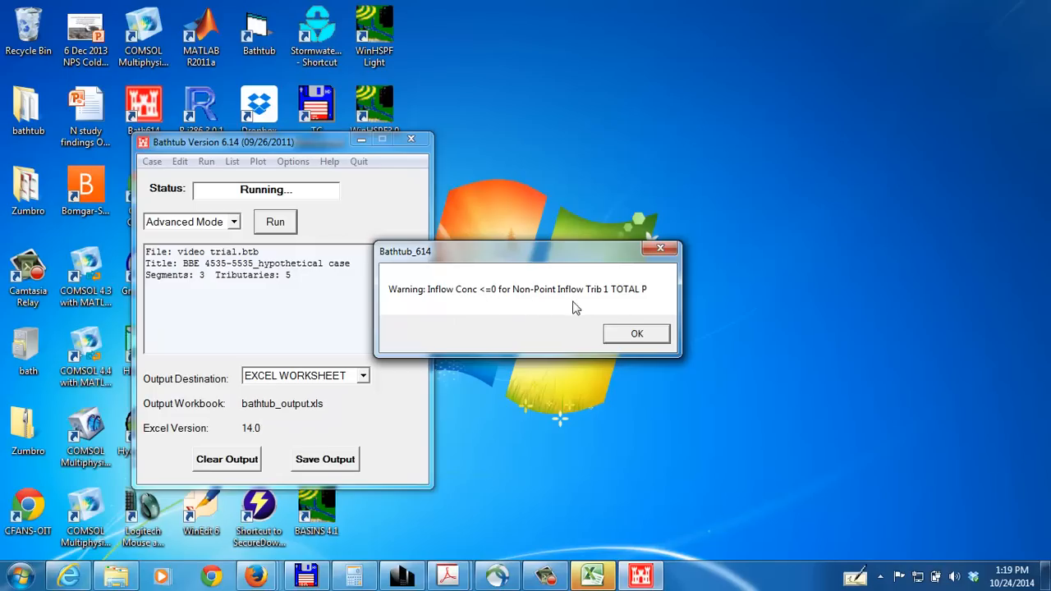
click(625, 339)
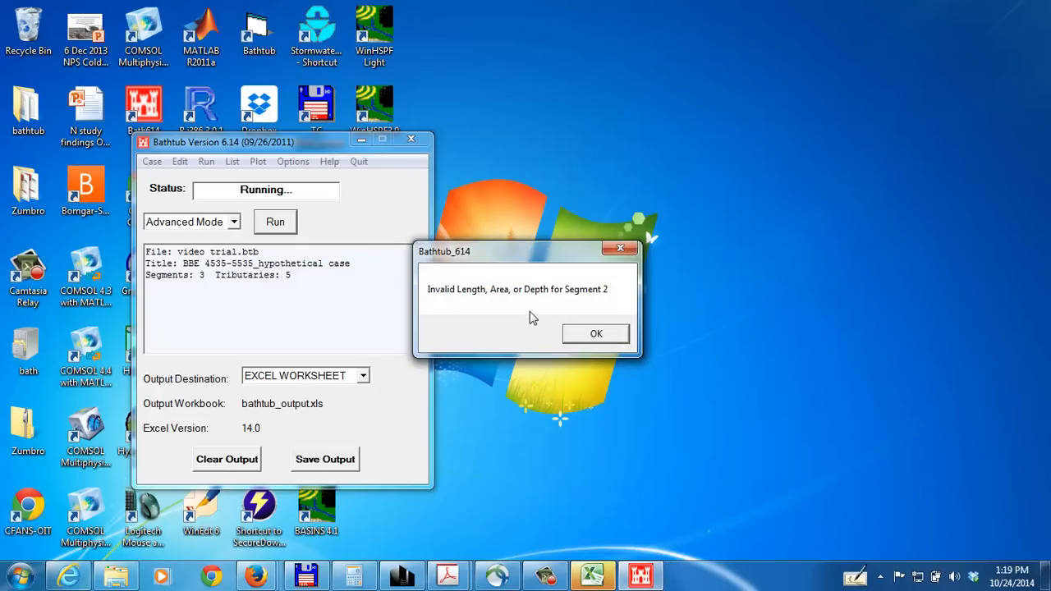
click(587, 338)
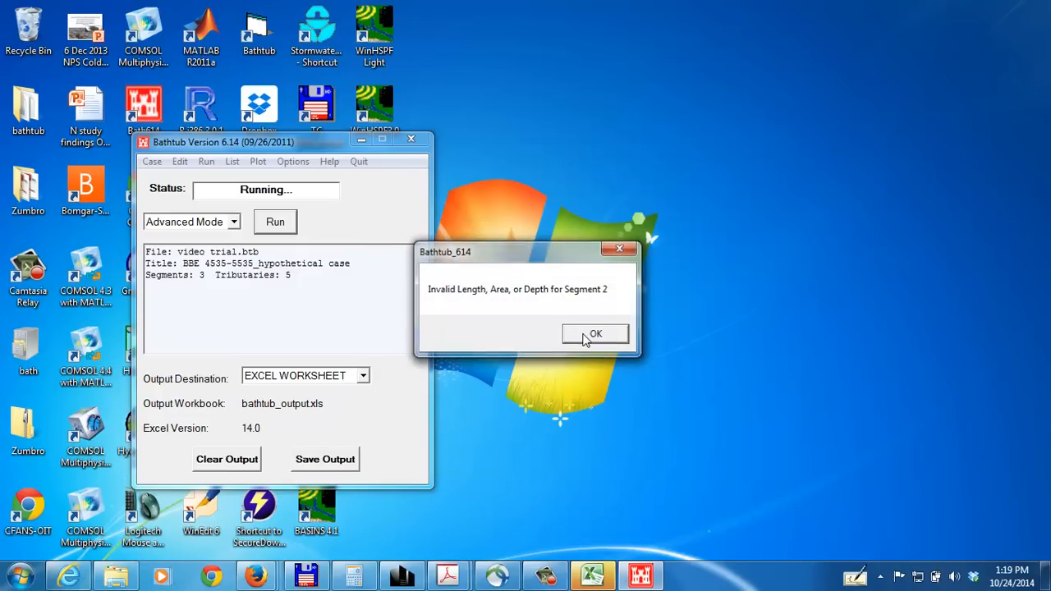
click(586, 338)
click(586, 339)
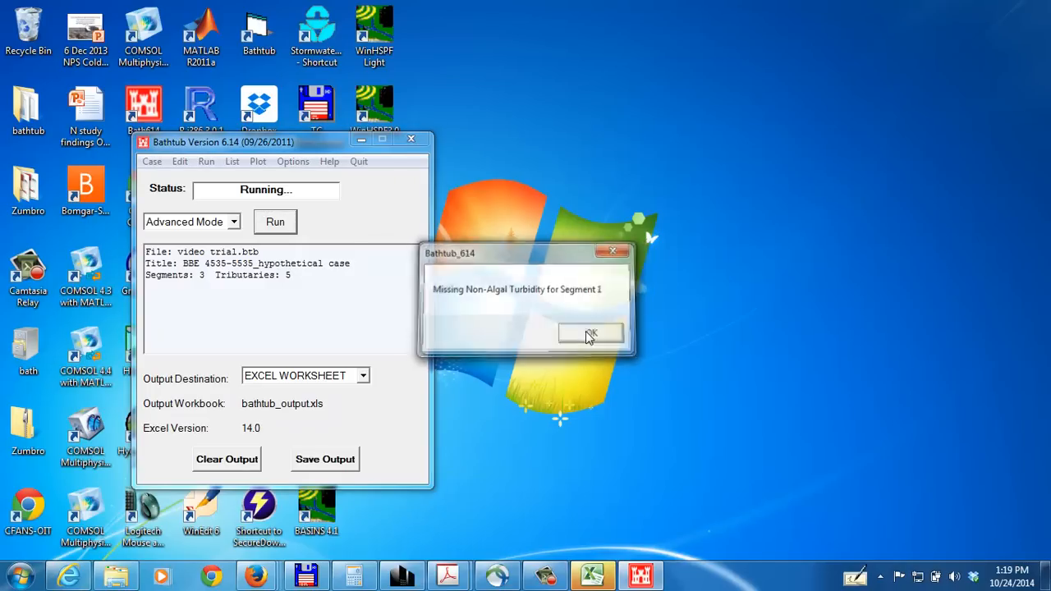
click(617, 251)
click(593, 332)
click(591, 332)
click(568, 339)
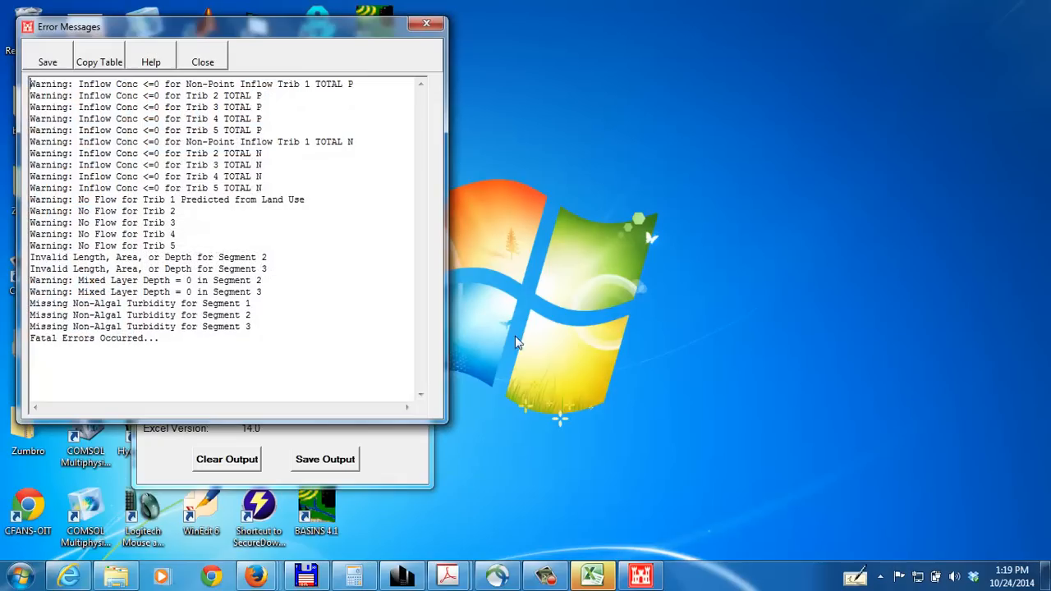
click(426, 23)
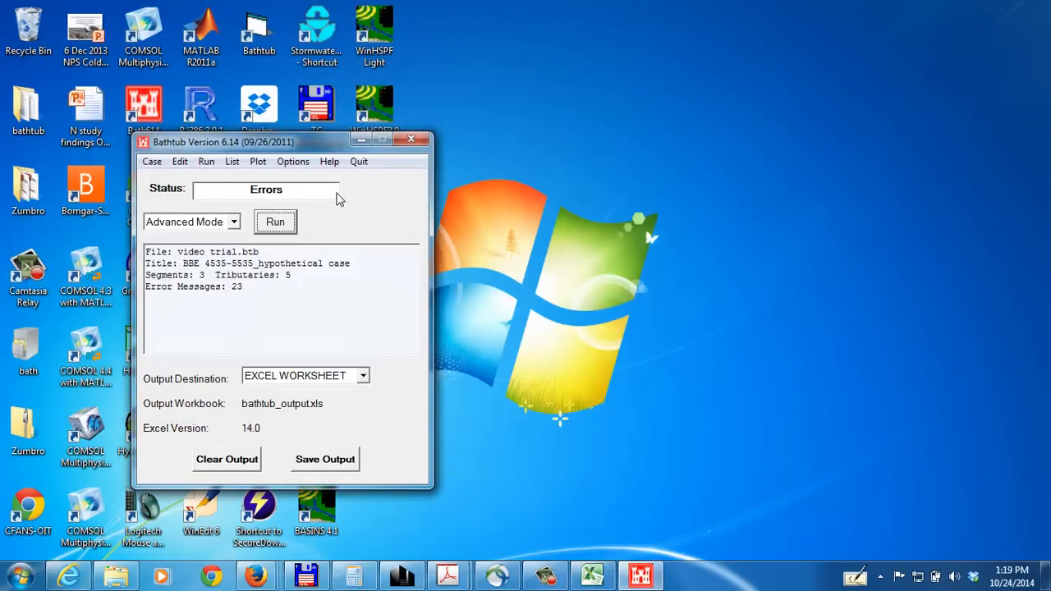
click(152, 163)
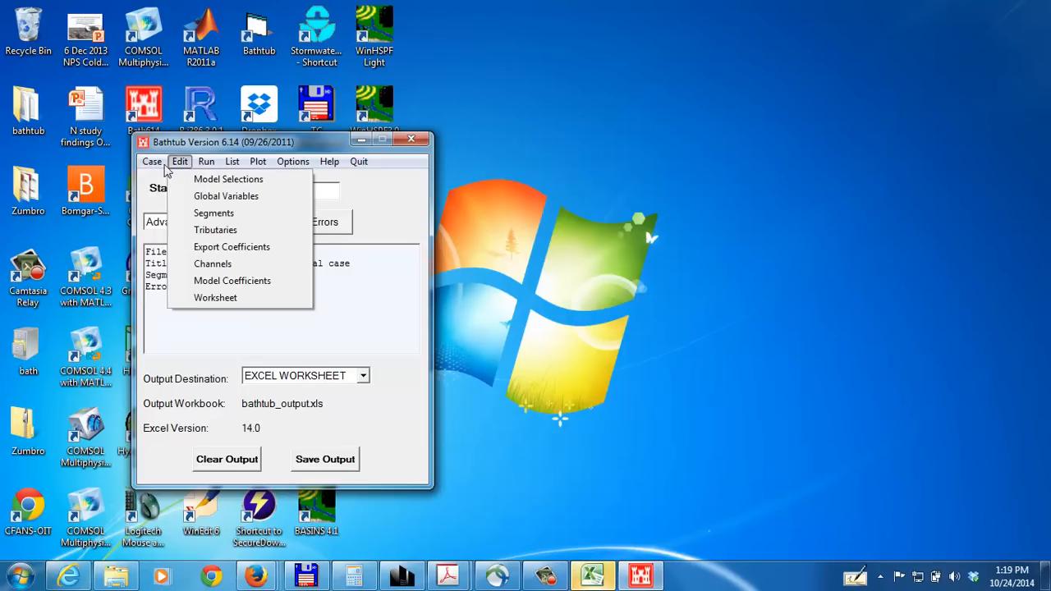
Step: Open the case file Medicine Lake 2006 P8 Inputs 8-27-09.btb from the medicine lake tmdl and bathtub folder under 2014
mouse_move(167, 178)
click(327, 181)
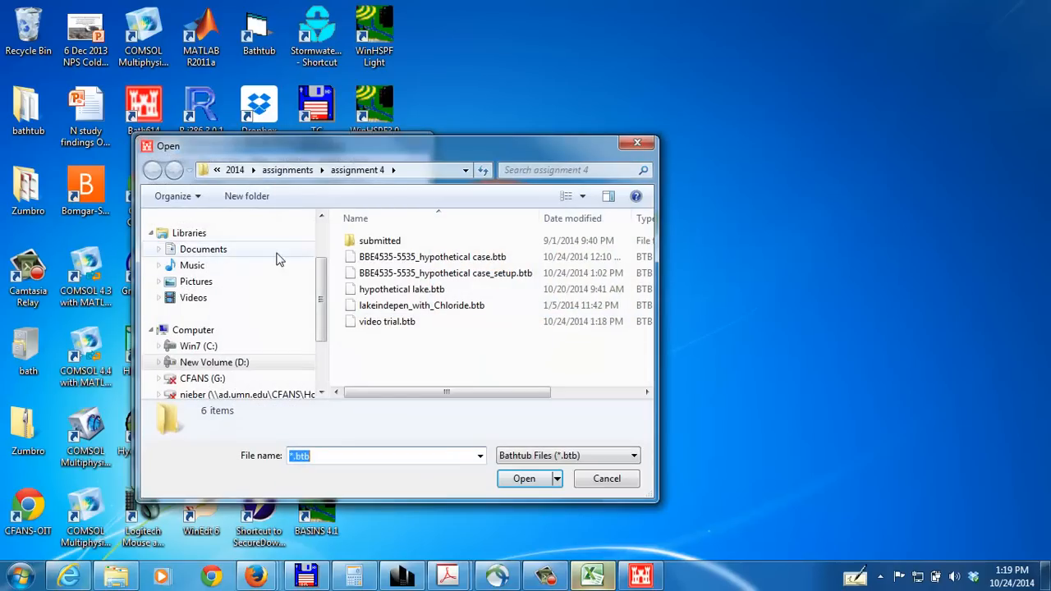
click(235, 170)
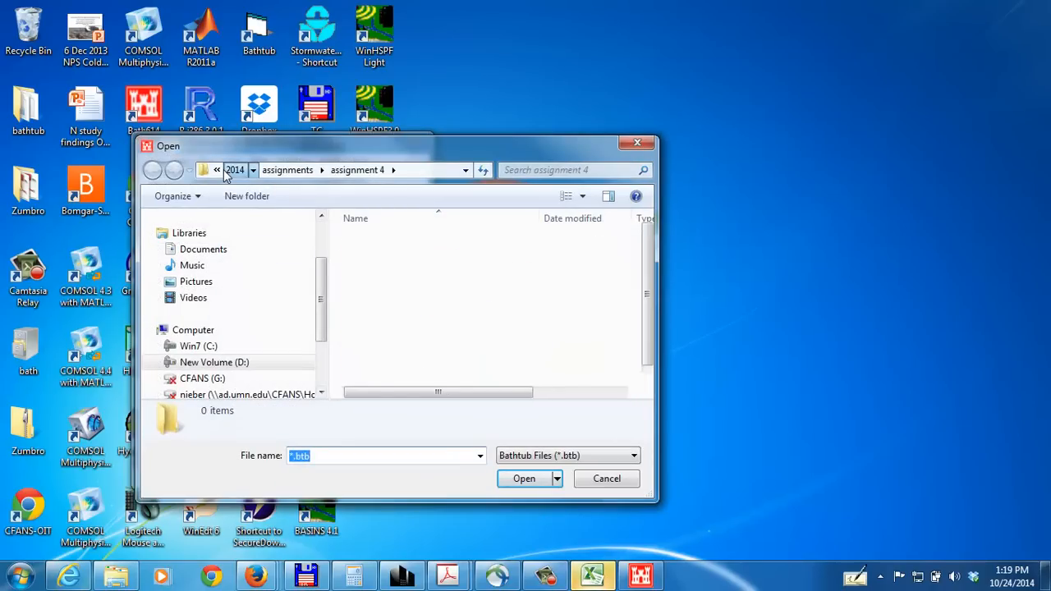
double_click(384, 306)
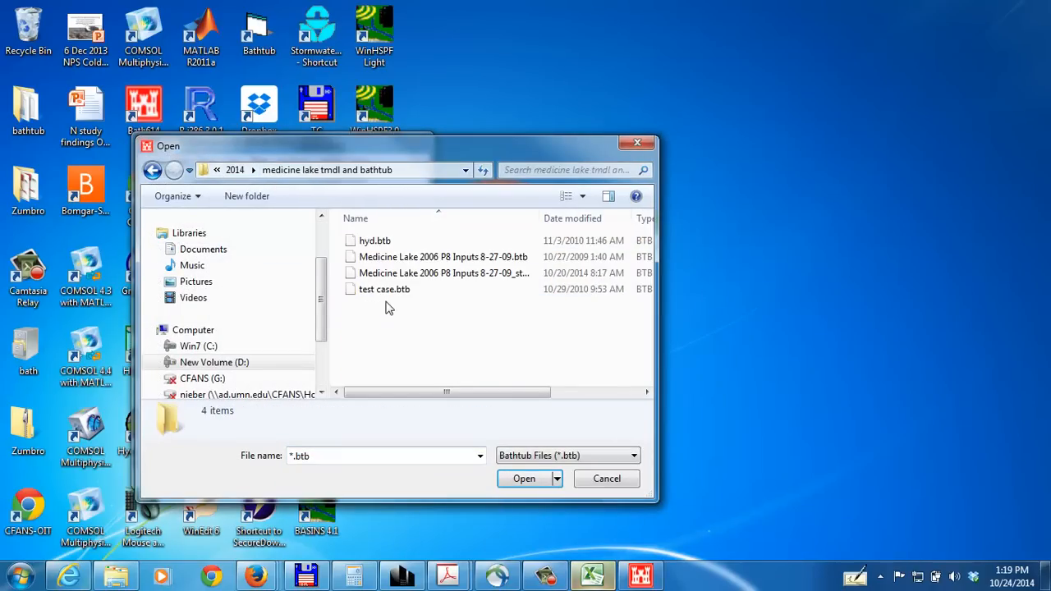
click(392, 257)
click(528, 479)
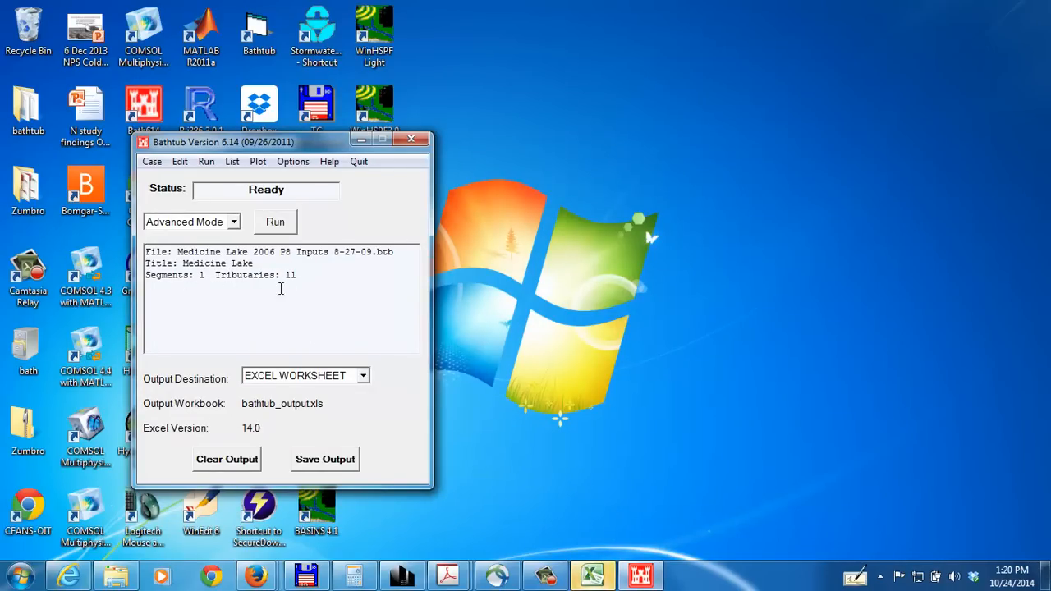
Step: Review the Medicine Lake case's model selections and global variables, accepting each without changes
click(179, 161)
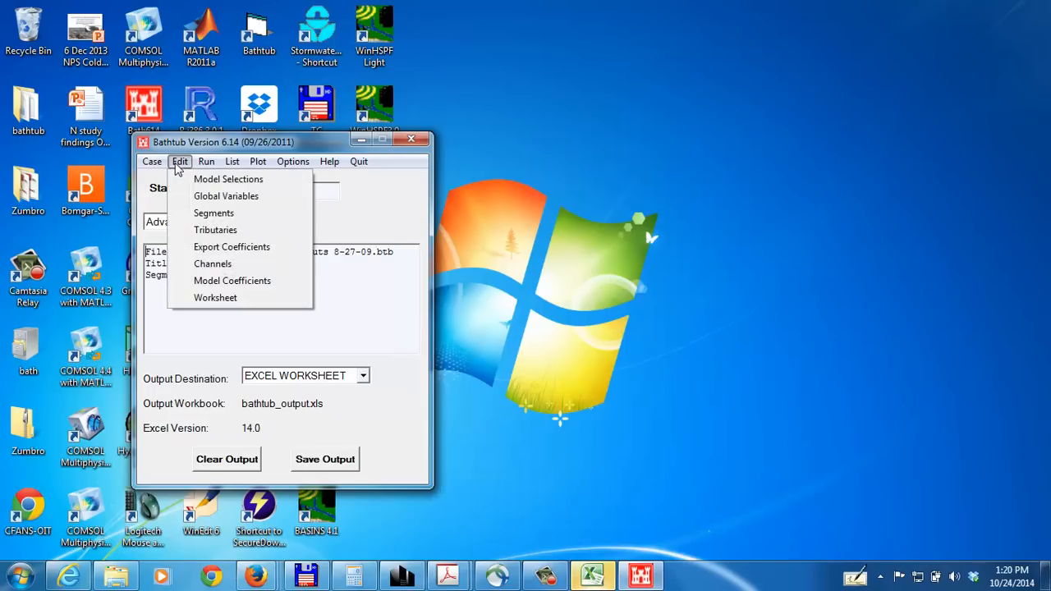
click(213, 179)
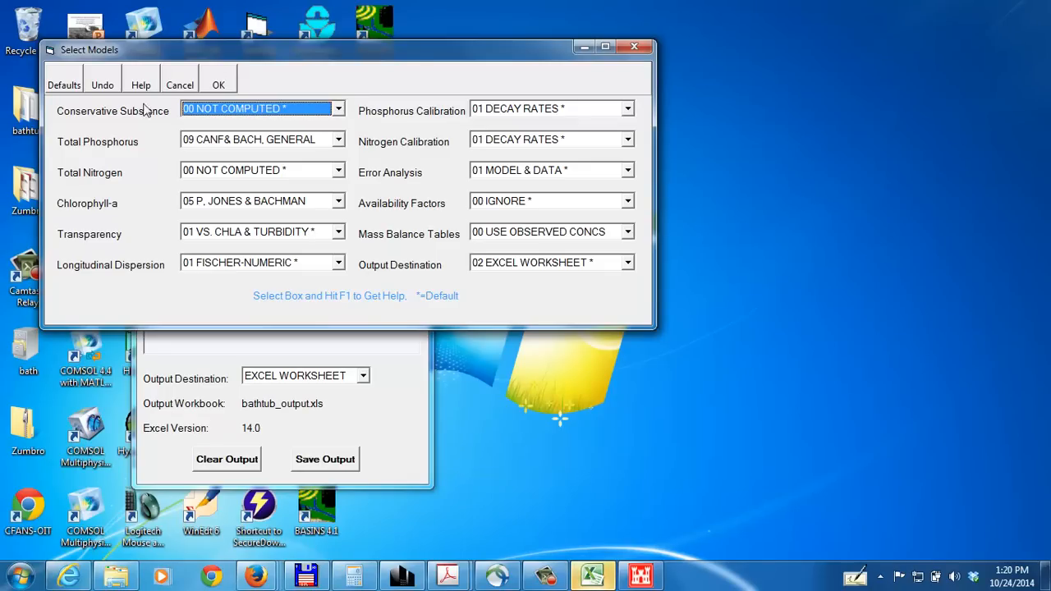
click(217, 86)
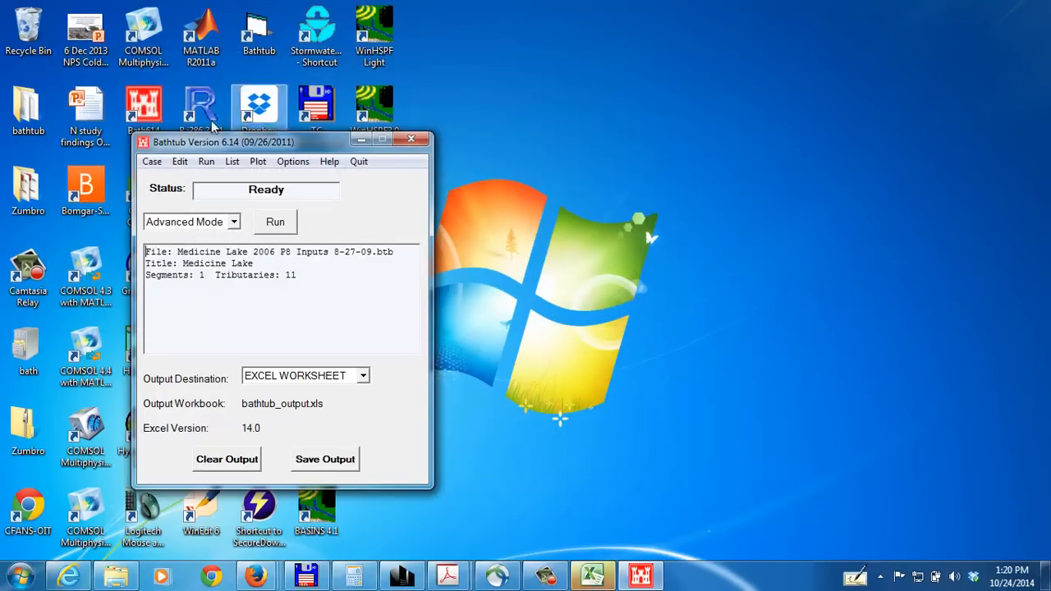
click(179, 162)
click(204, 196)
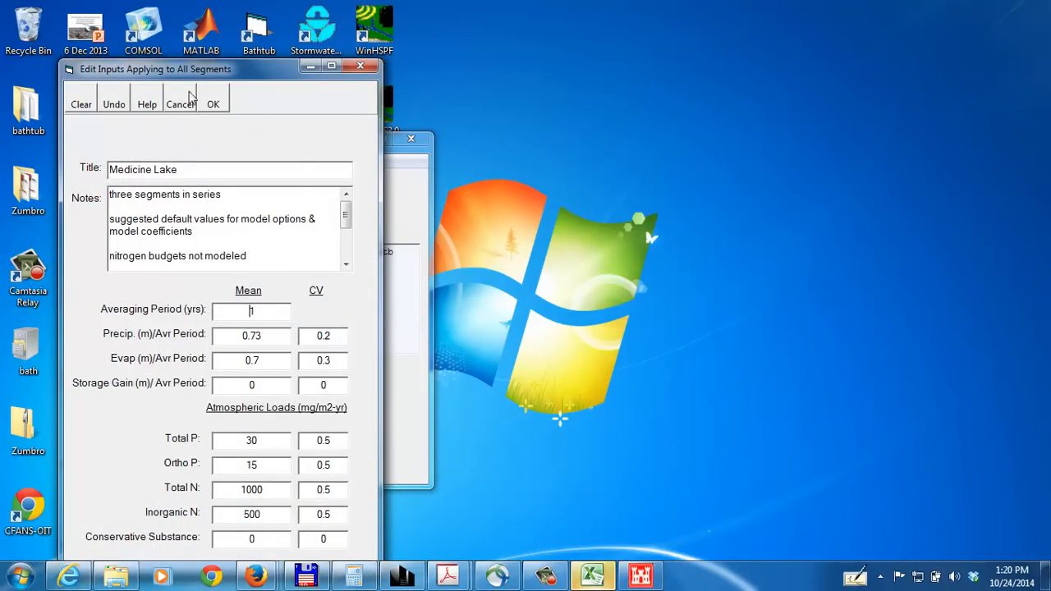
click(212, 102)
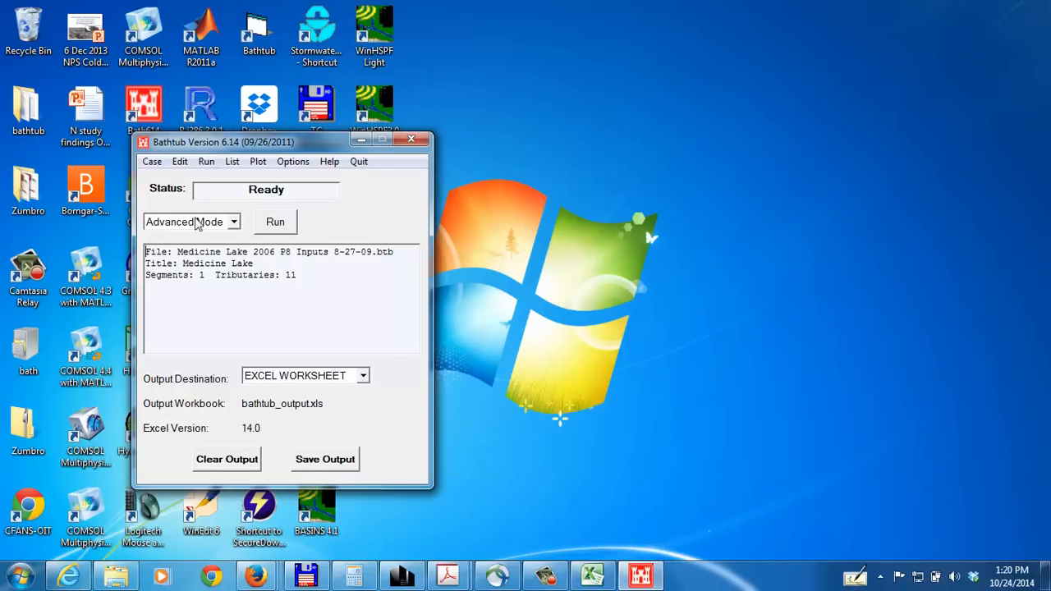
Step: Review the Medicine Lake segment's calibration factors, morphometry, observed water quality and internal load, and accept the segment data
click(179, 162)
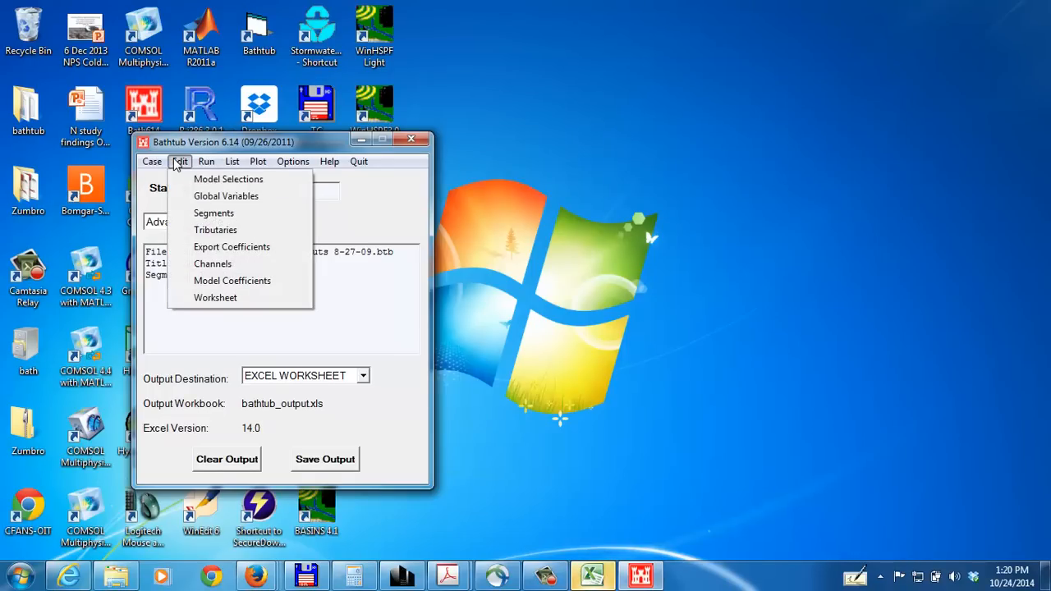
click(206, 220)
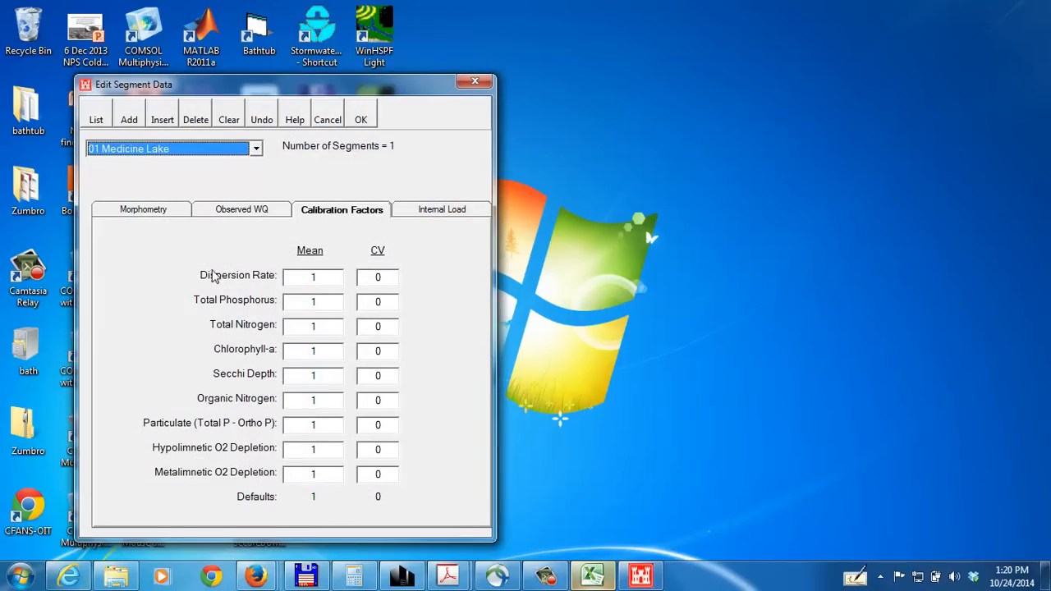
click(152, 211)
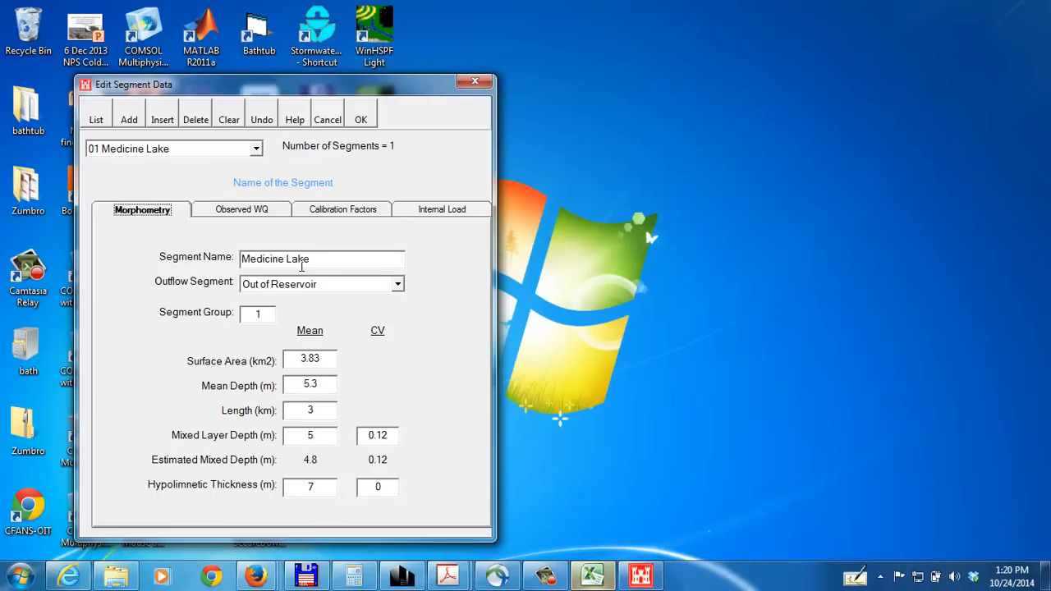
click(215, 210)
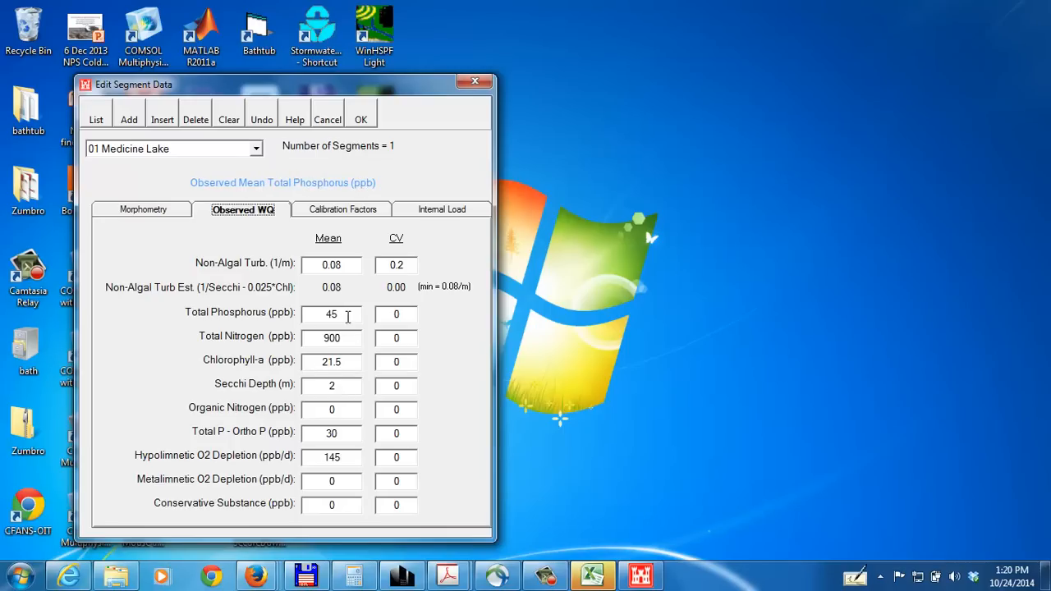
click(434, 217)
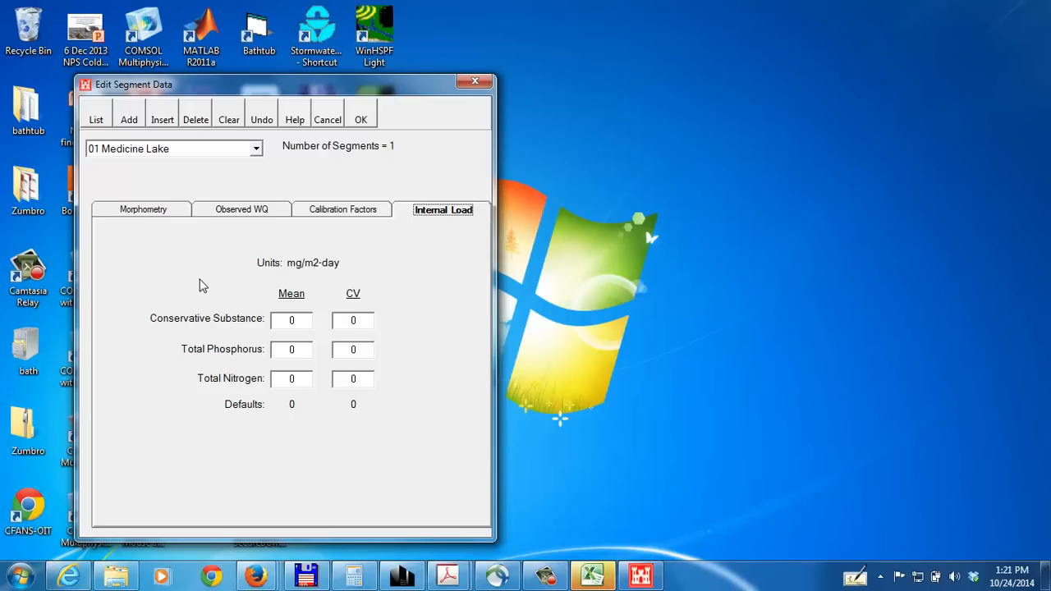
click(297, 345)
click(361, 120)
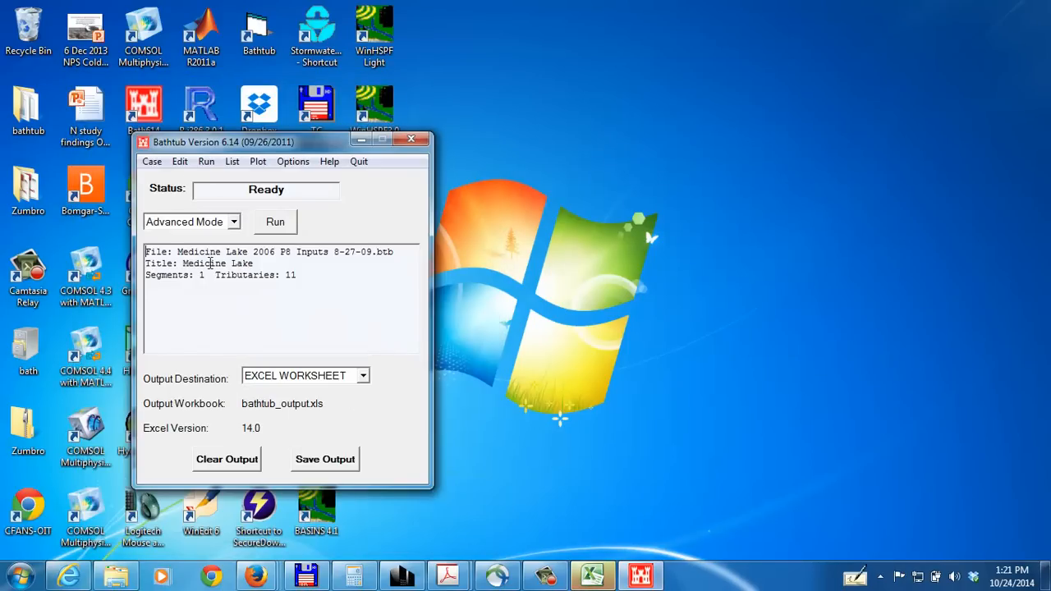
Step: Examine the Ridgedale Creek tributary's monitored inputs, its tributary type options and its land use drainage areas
click(180, 162)
click(212, 229)
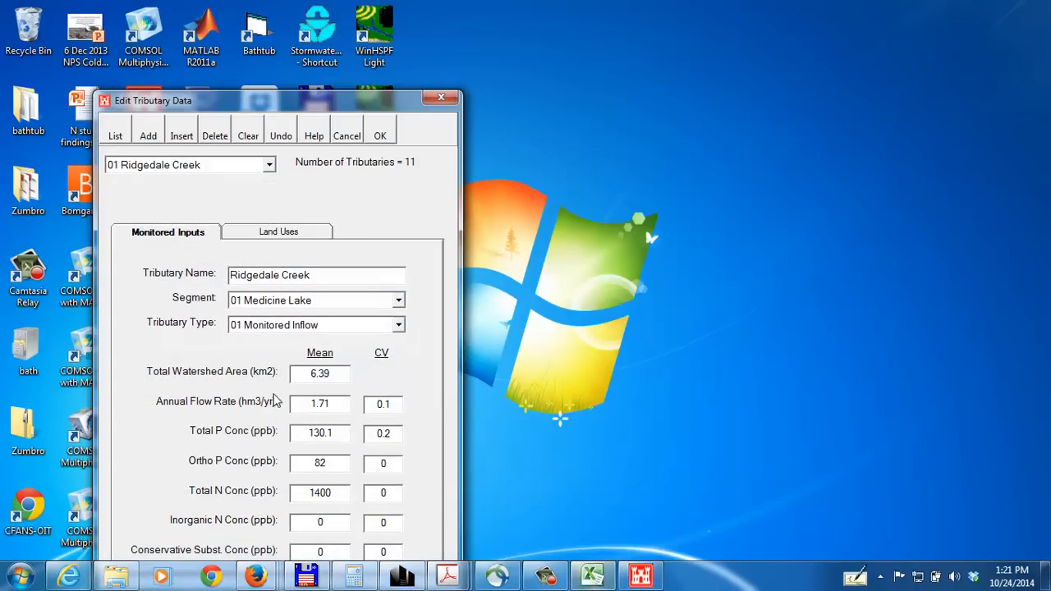
click(270, 327)
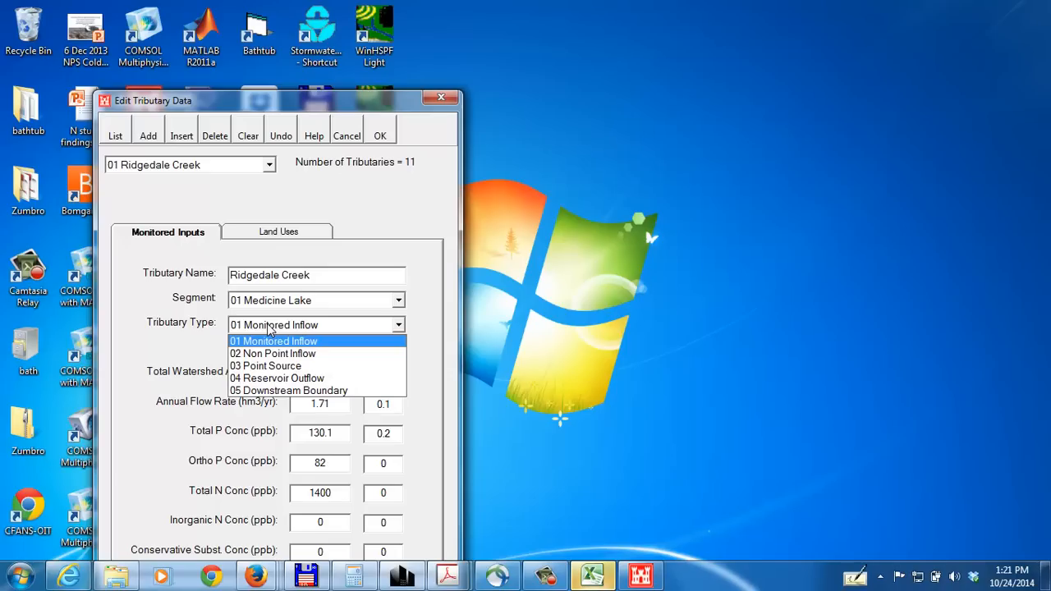
click(269, 328)
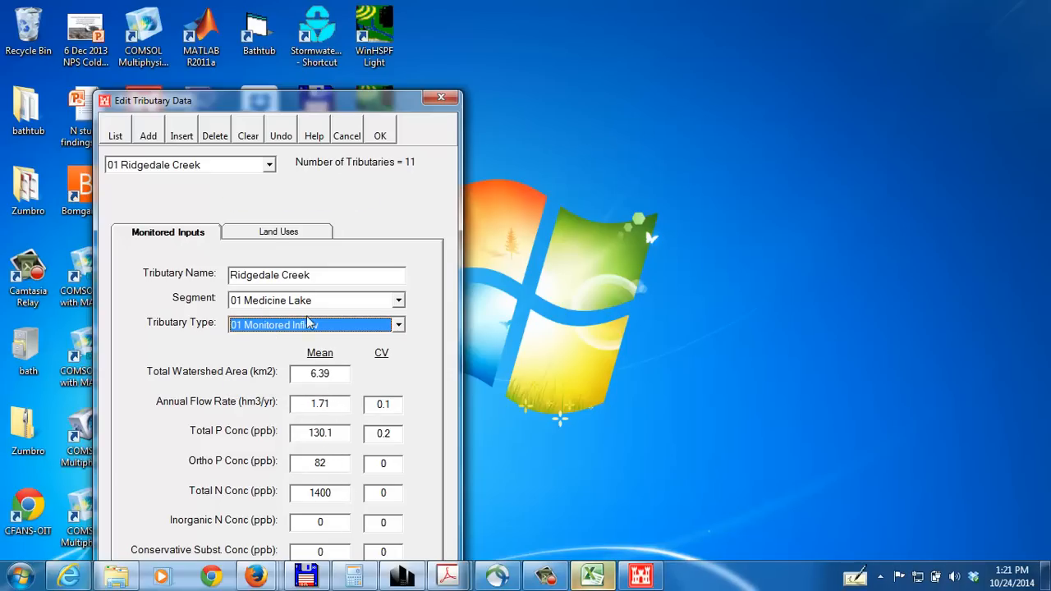
click(262, 234)
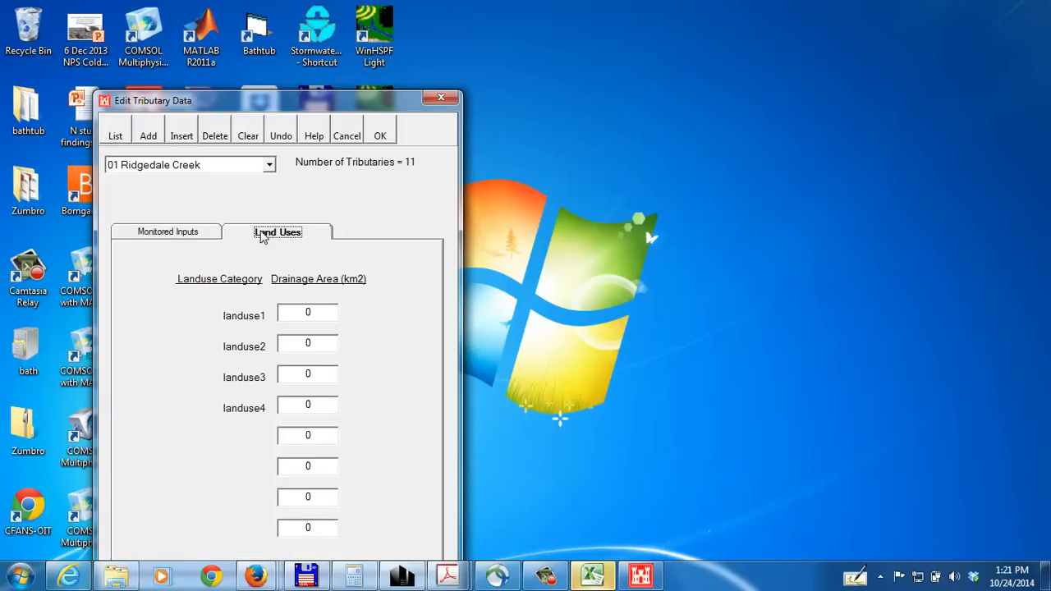
click(156, 235)
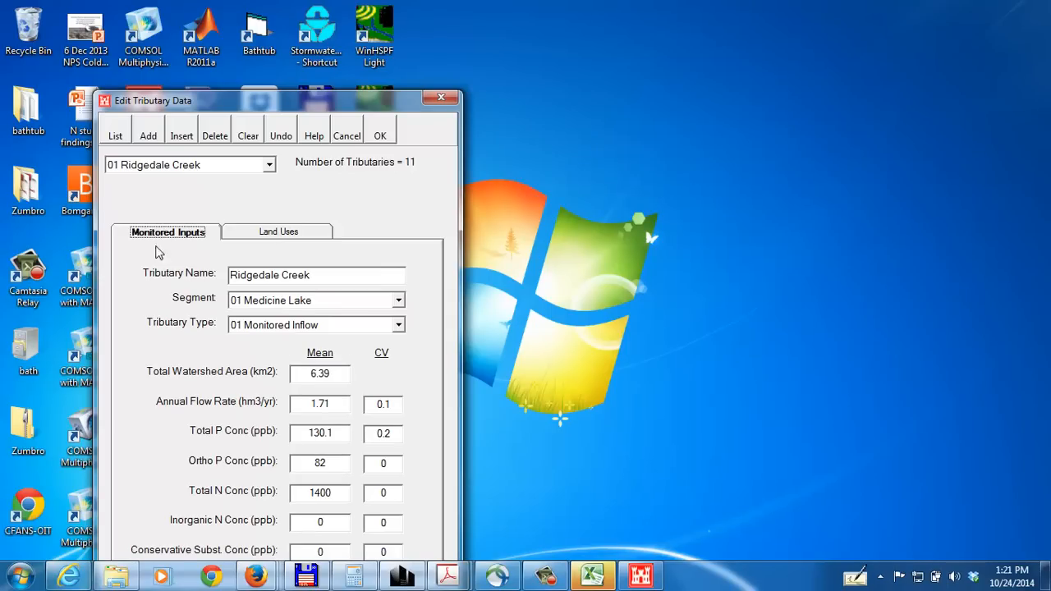
Step: Review the monitored inputs of the Plymouth Creek and 18th Avenue tributaries, and accept the tributary data
click(194, 165)
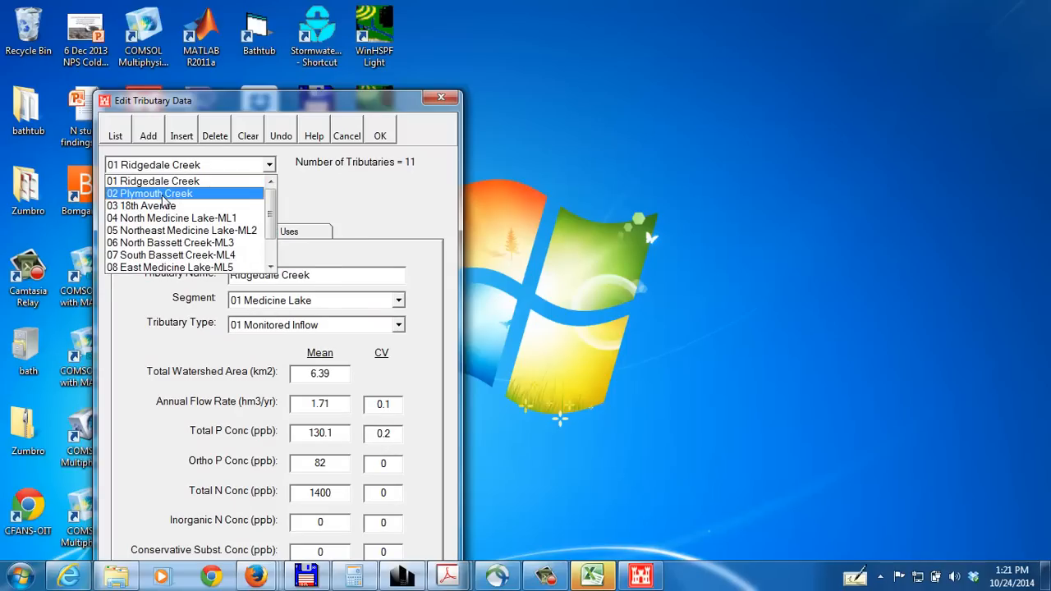
click(162, 193)
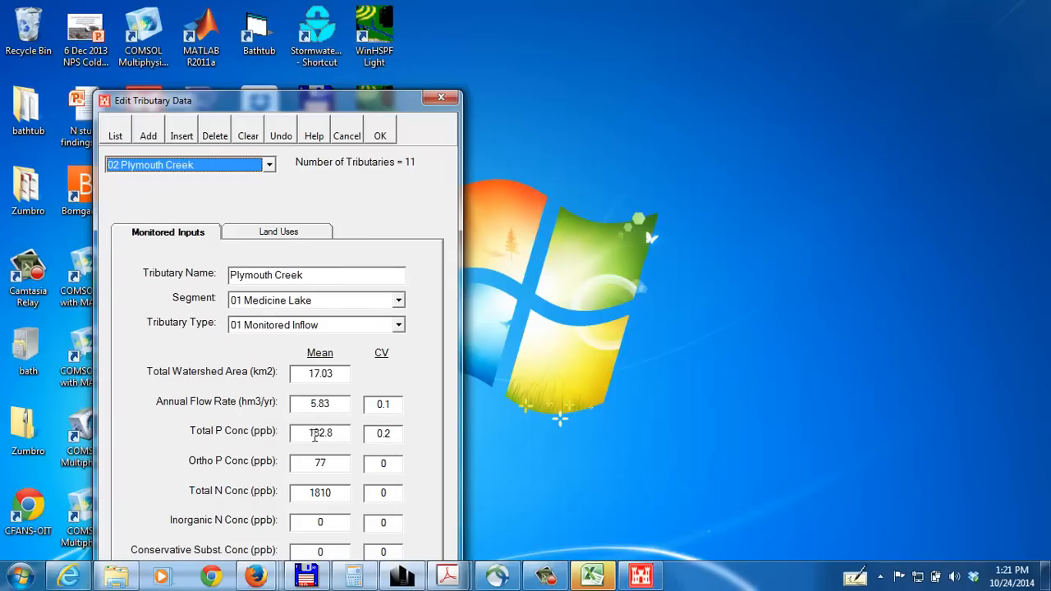
click(182, 167)
click(159, 197)
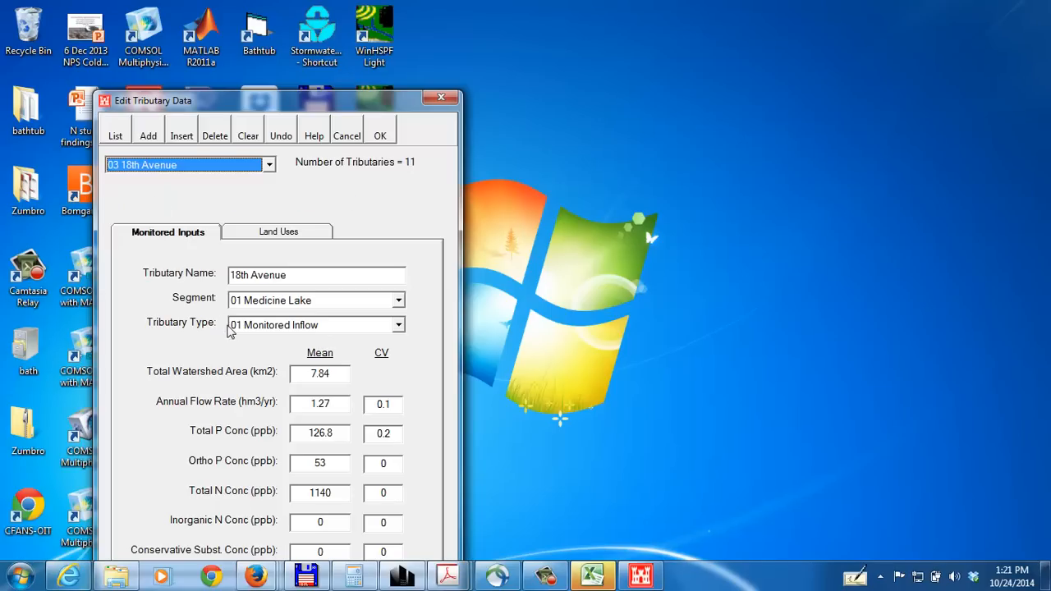
click(380, 136)
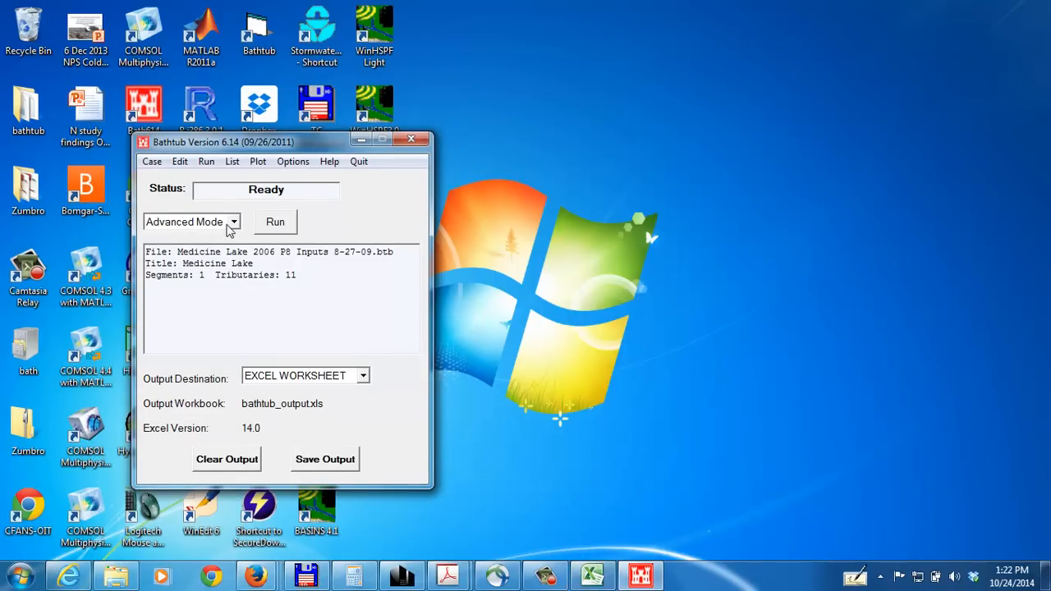
Step: Run the model on the Medicine Lake case
click(181, 161)
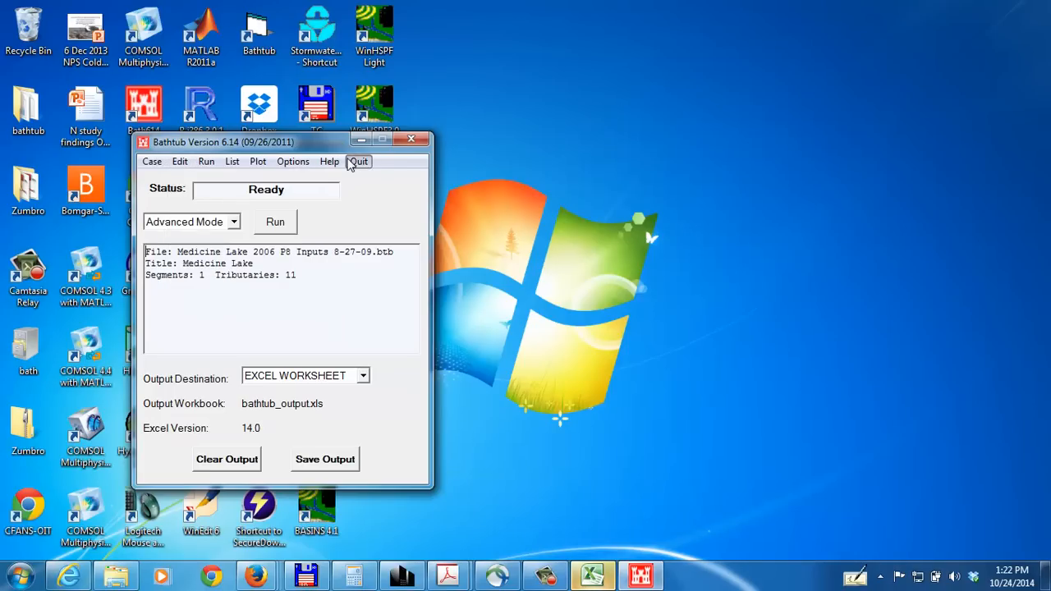
mouse_move(329, 162)
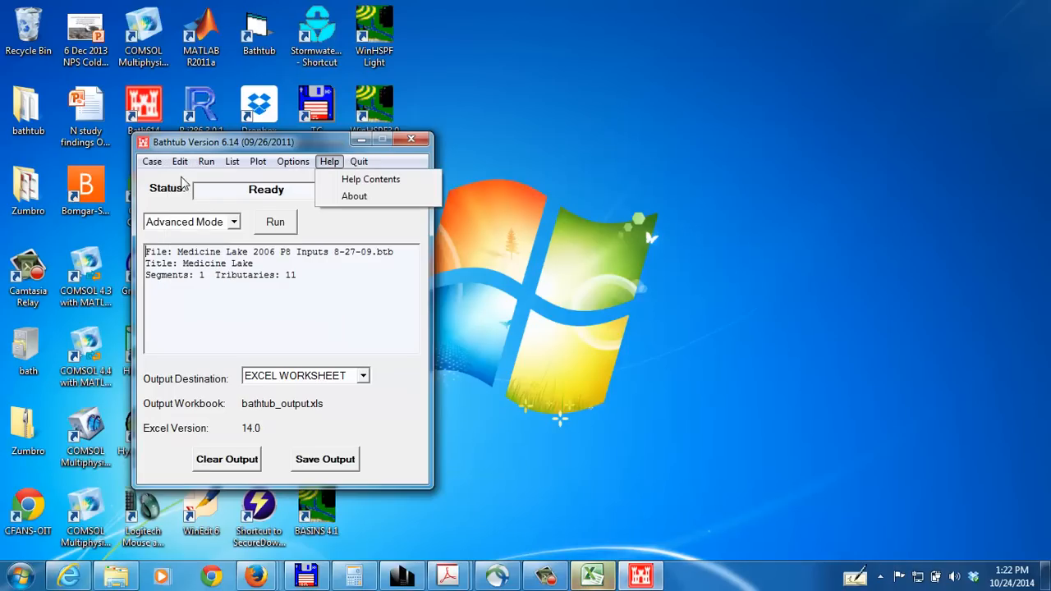
click(276, 225)
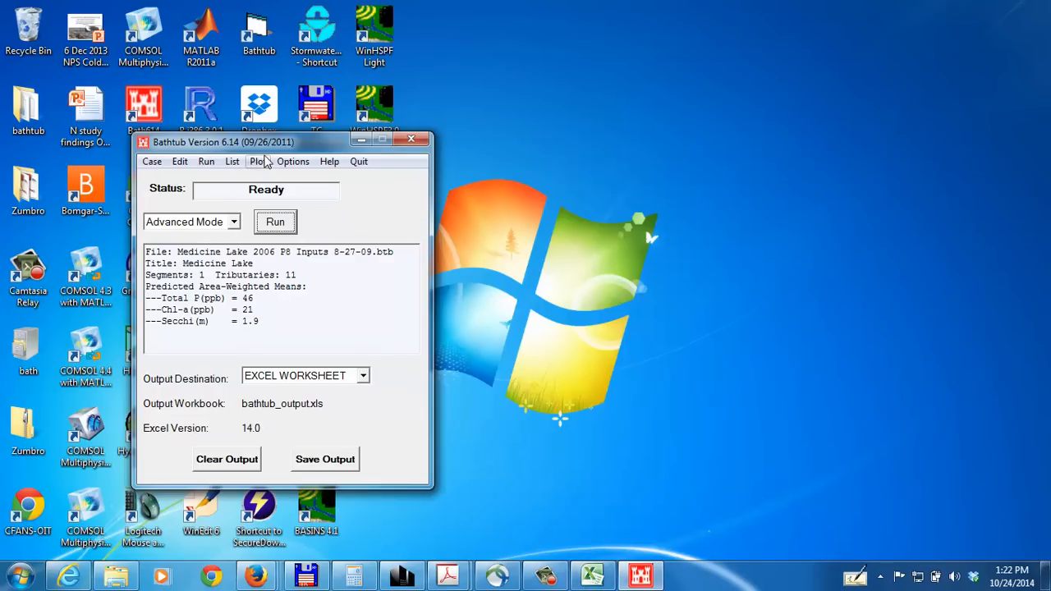
Step: Plot the observed and predicted results for total P, total N and Secchi depth
click(265, 162)
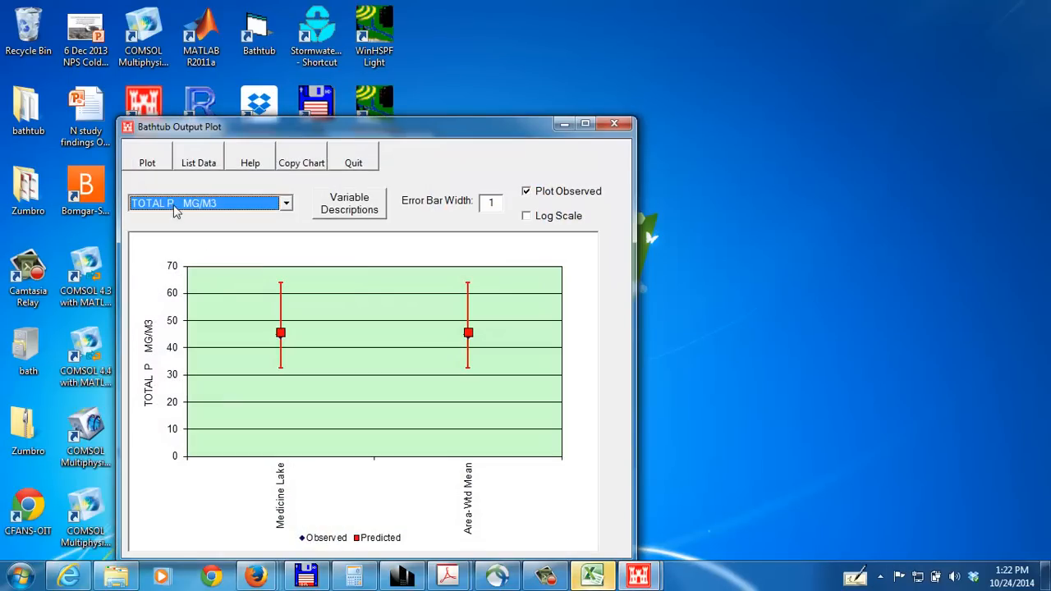
click(285, 204)
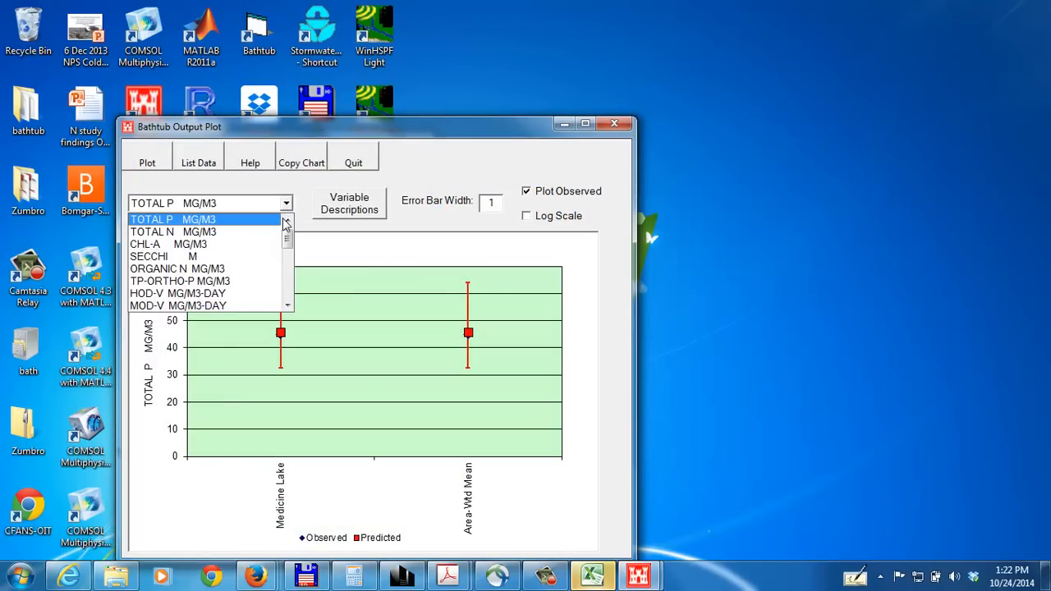
click(210, 232)
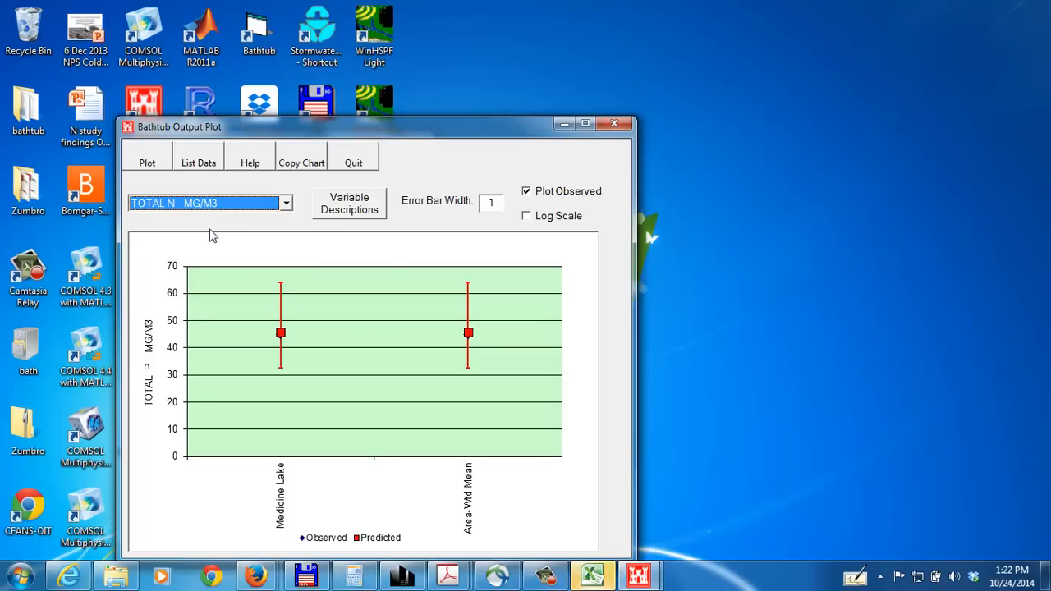
click(286, 204)
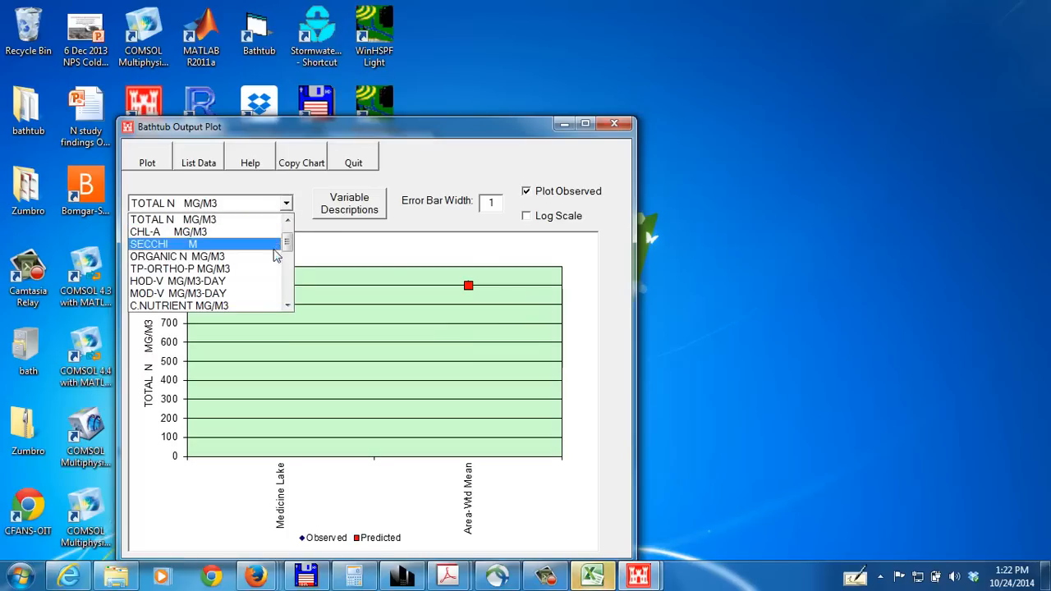
click(183, 245)
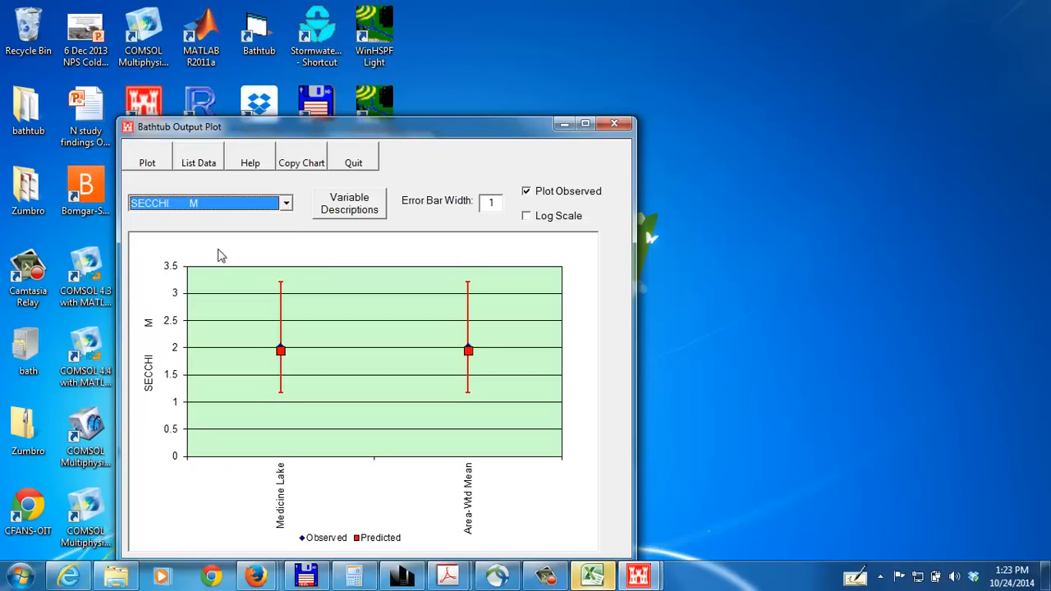
Step: Display the CARLSON TSI-P variable in the output plot
click(286, 204)
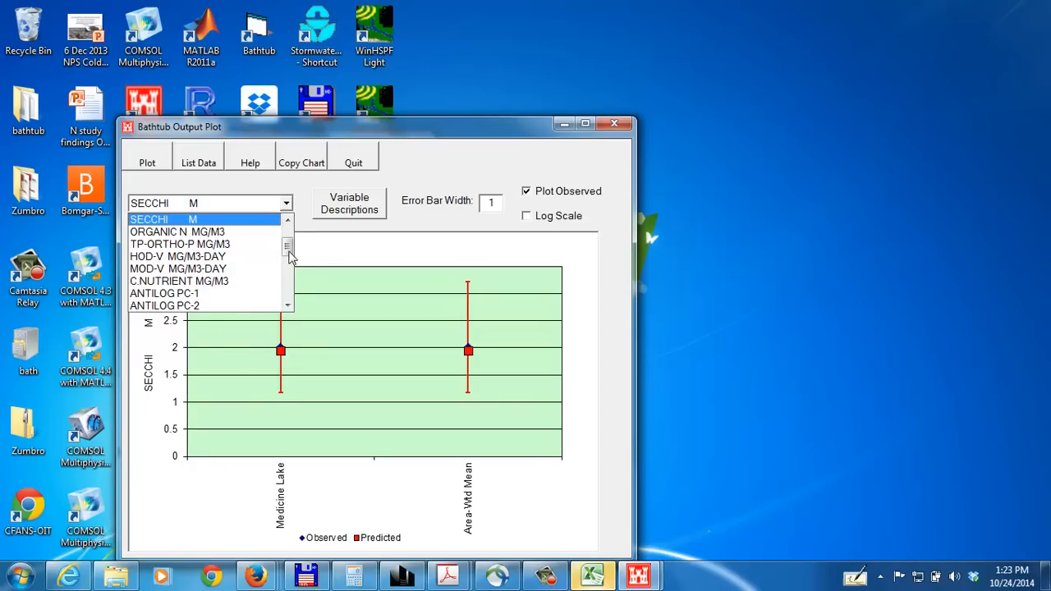
scroll(283, 263, down, 5)
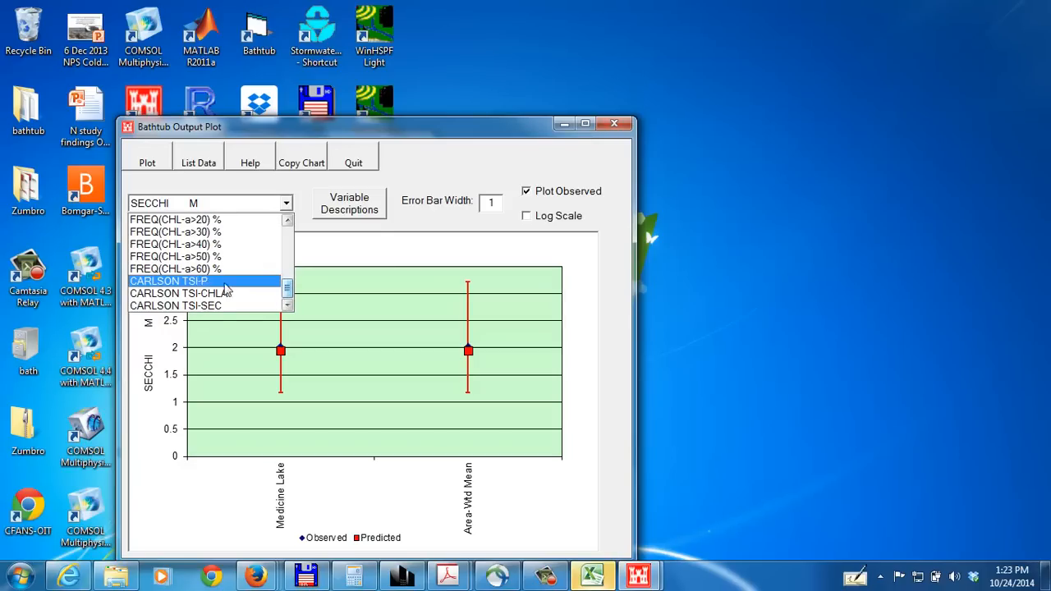
click(158, 282)
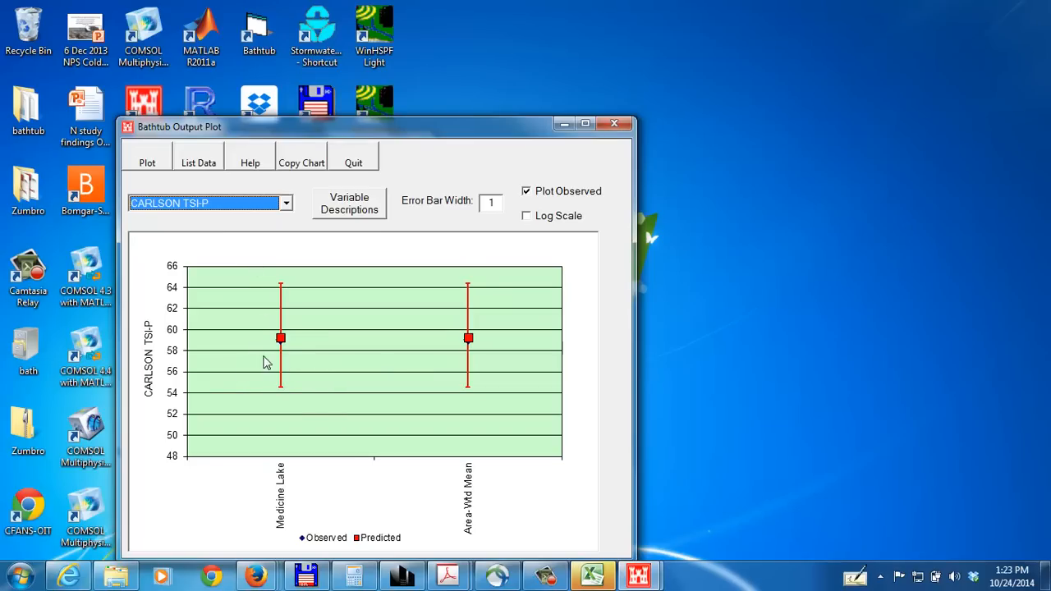
Step: Display the TOTAL P MG/M3 variable in the output plot and close the plot window
click(286, 203)
scroll(205, 254, up, 7)
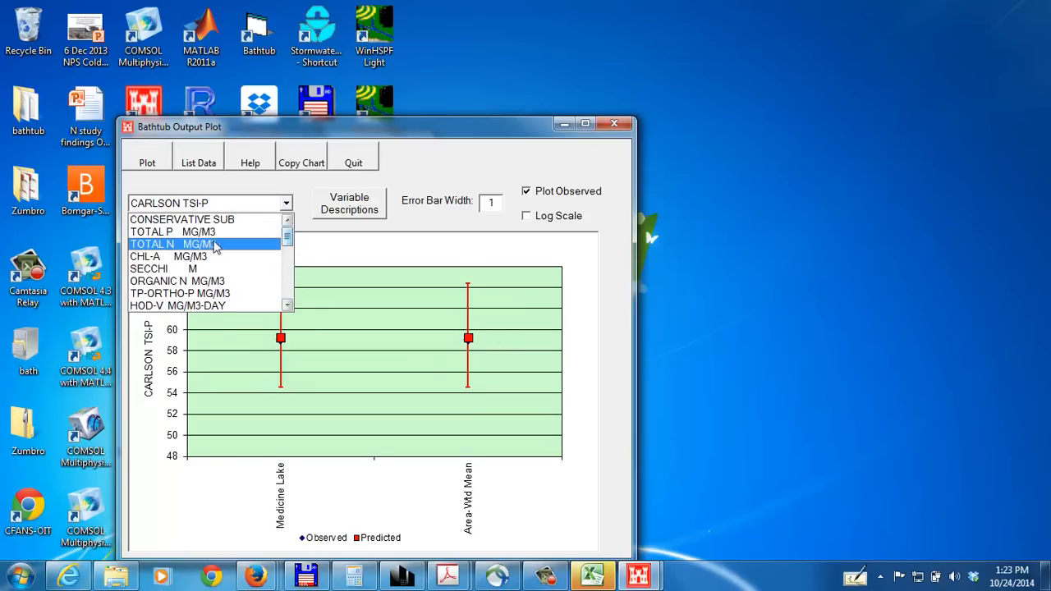
click(199, 233)
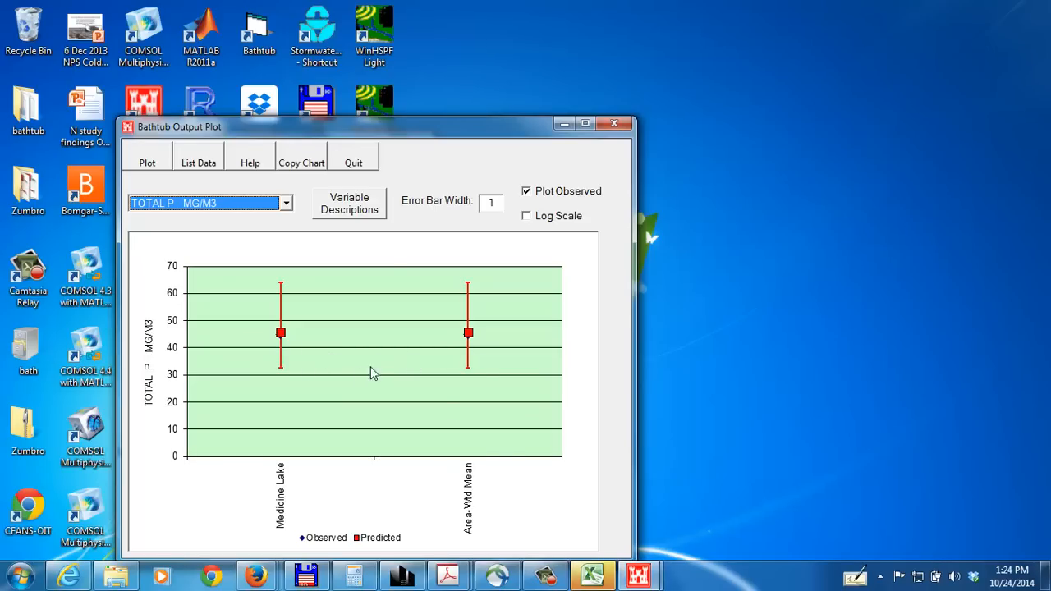
click(358, 162)
Step: List the overall mass balances of the Medicine Lake case in the Excel output workbook
click(232, 162)
click(232, 161)
click(232, 162)
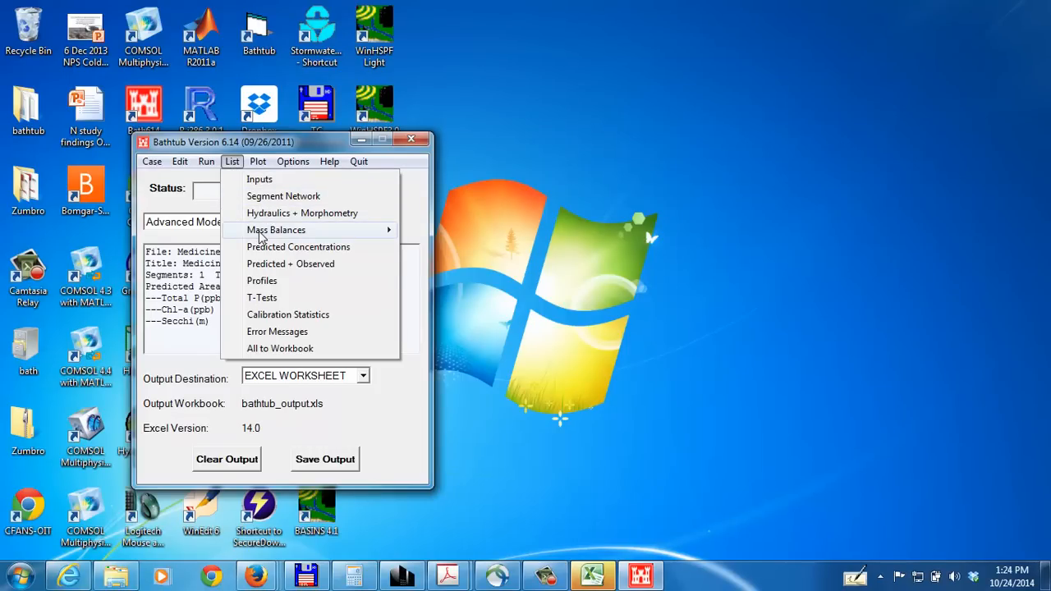
mouse_move(261, 238)
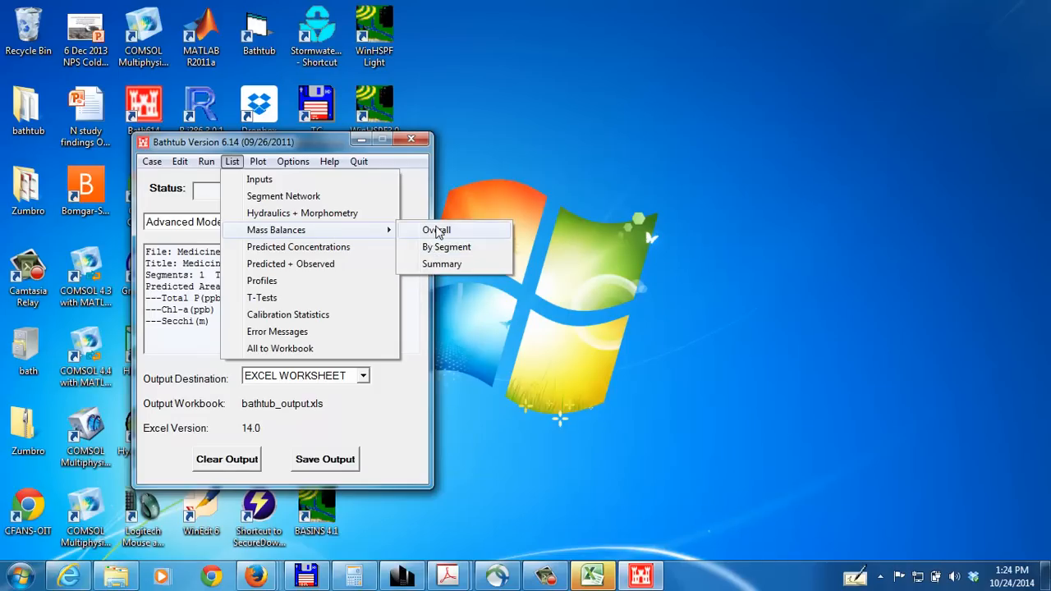
click(437, 231)
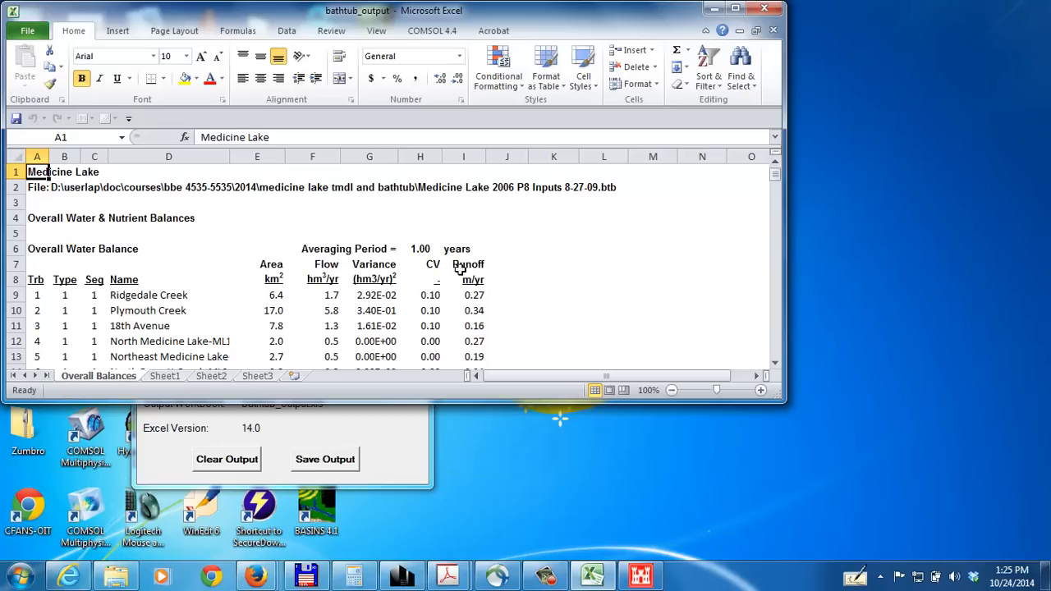
Step: Examine the overall water balance and the total P mass balance by tributary in the output worksheet, and minimize the workbook
click(774, 364)
drag(774, 366, 772, 369)
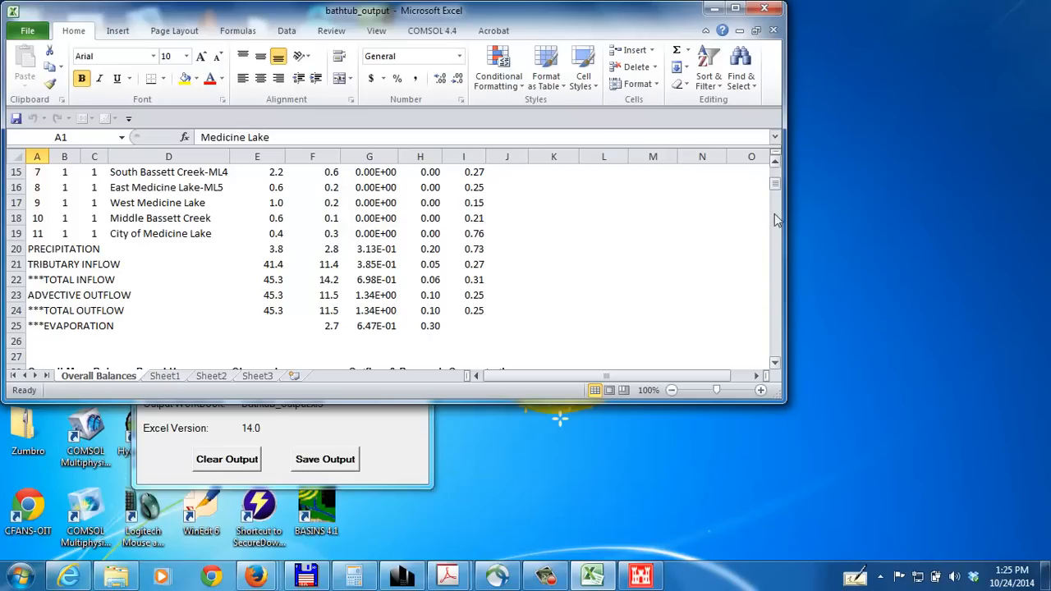
drag(775, 184, 769, 188)
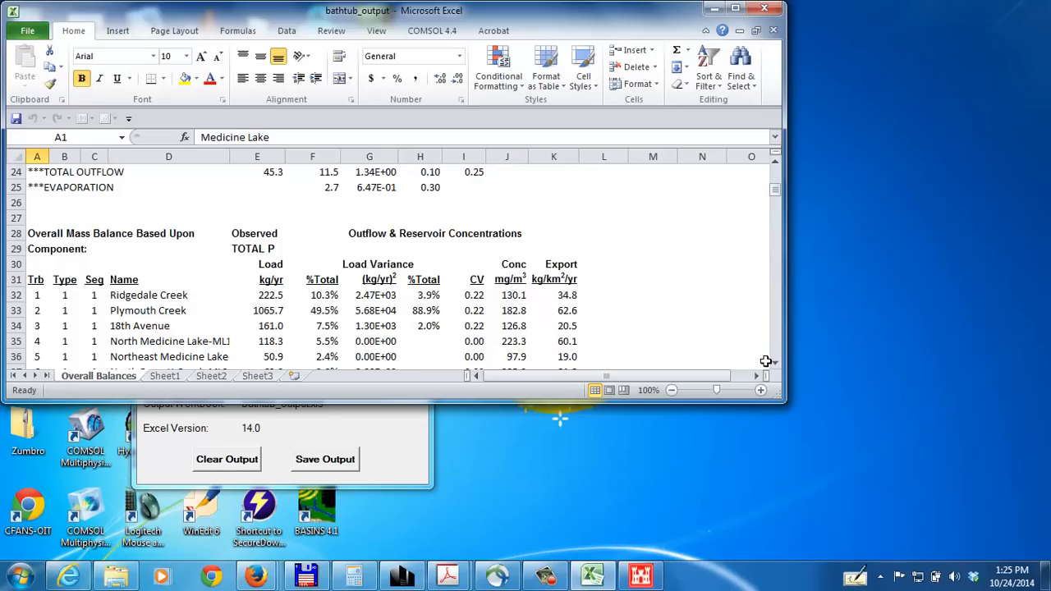
drag(775, 365, 776, 370)
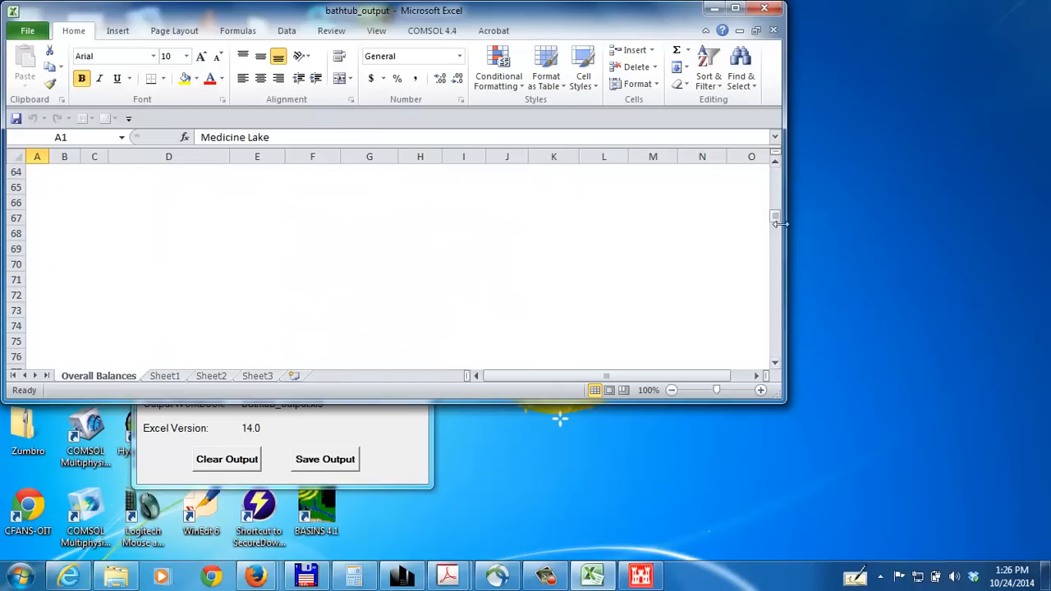
drag(777, 182, 776, 179)
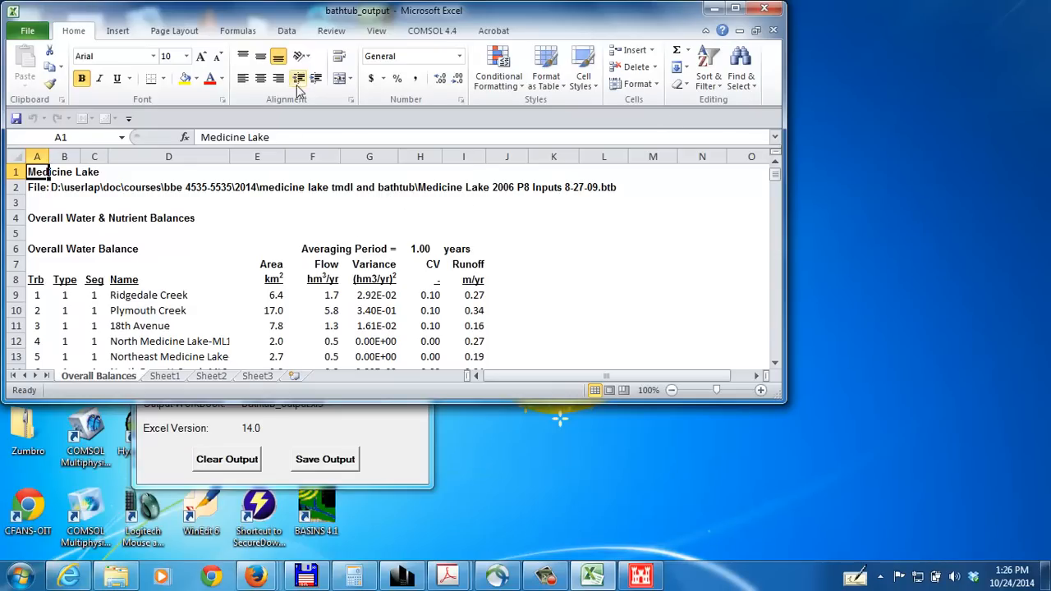
click(509, 425)
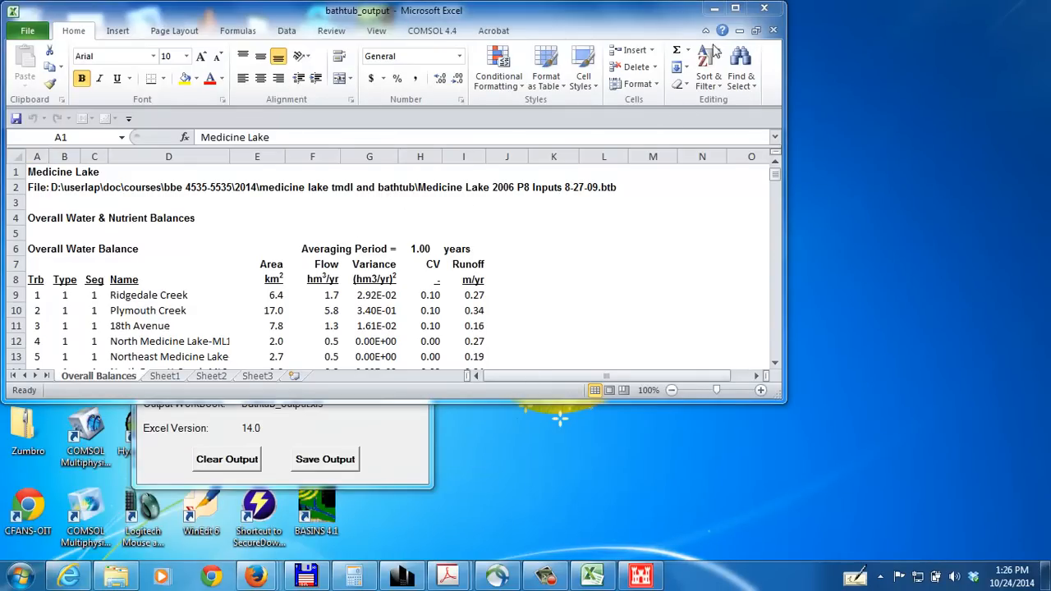
click(714, 8)
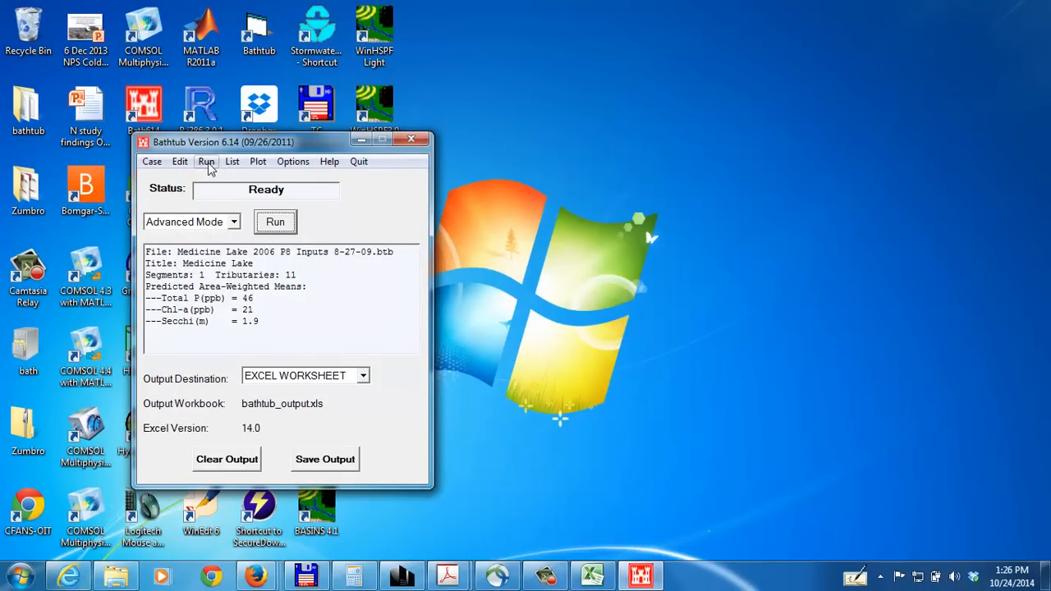
Step: Look at the total P output plot for Medicine Lake once more and close it
click(289, 164)
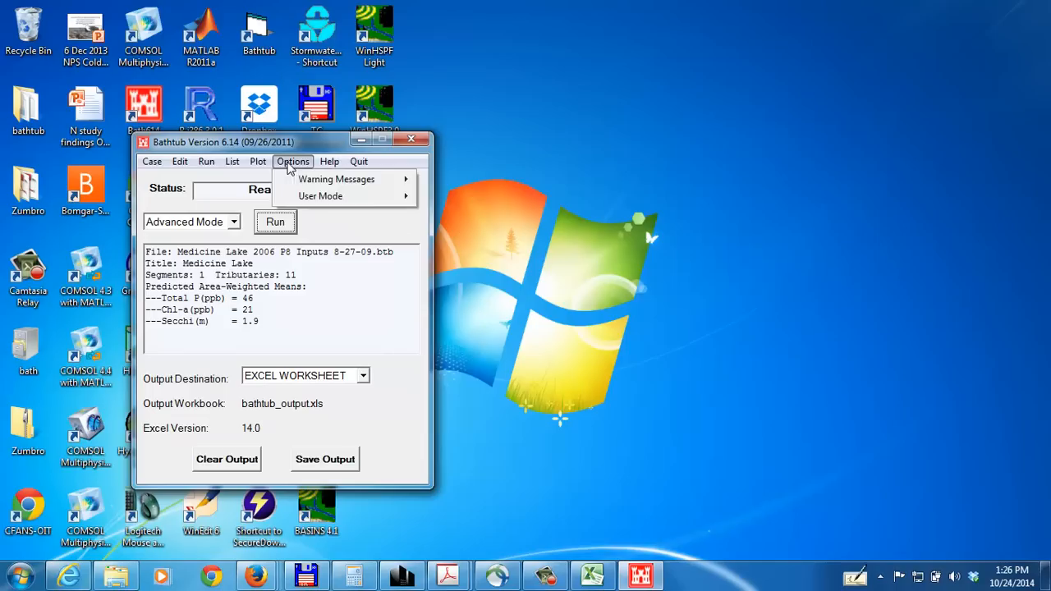
click(289, 164)
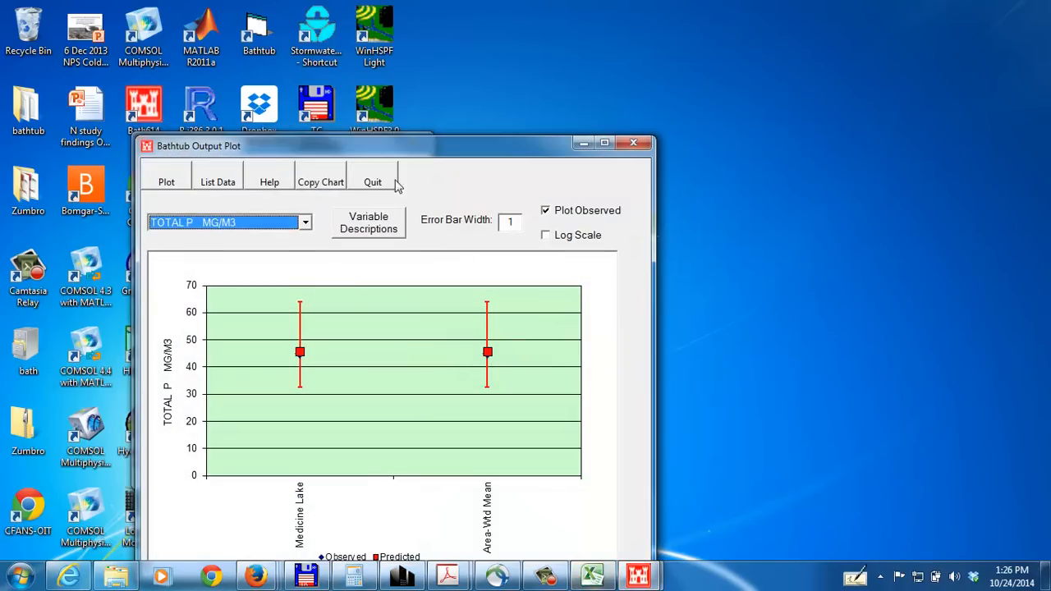
click(378, 182)
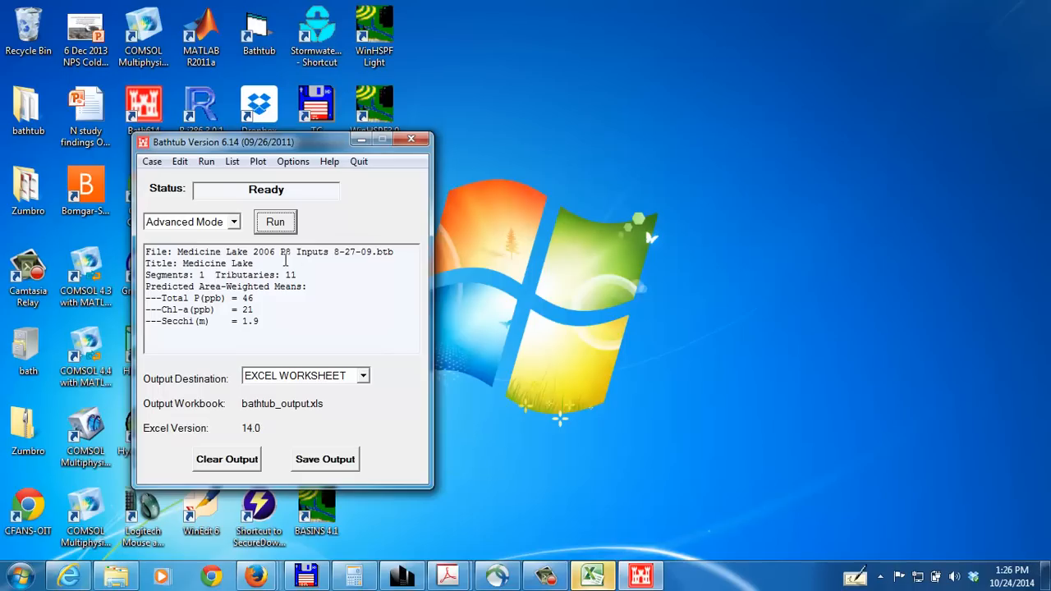
click(545, 575)
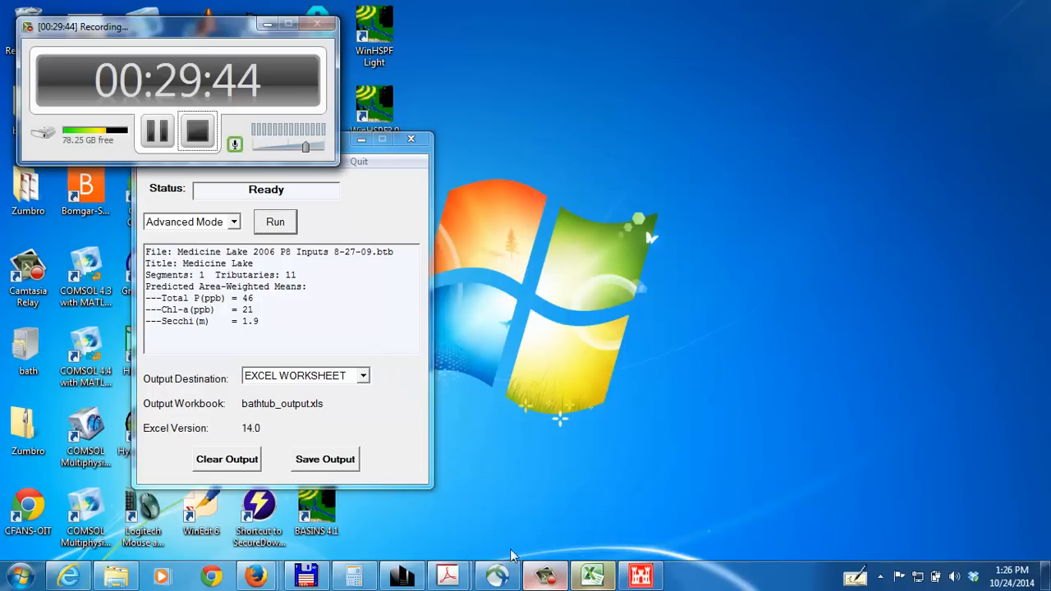